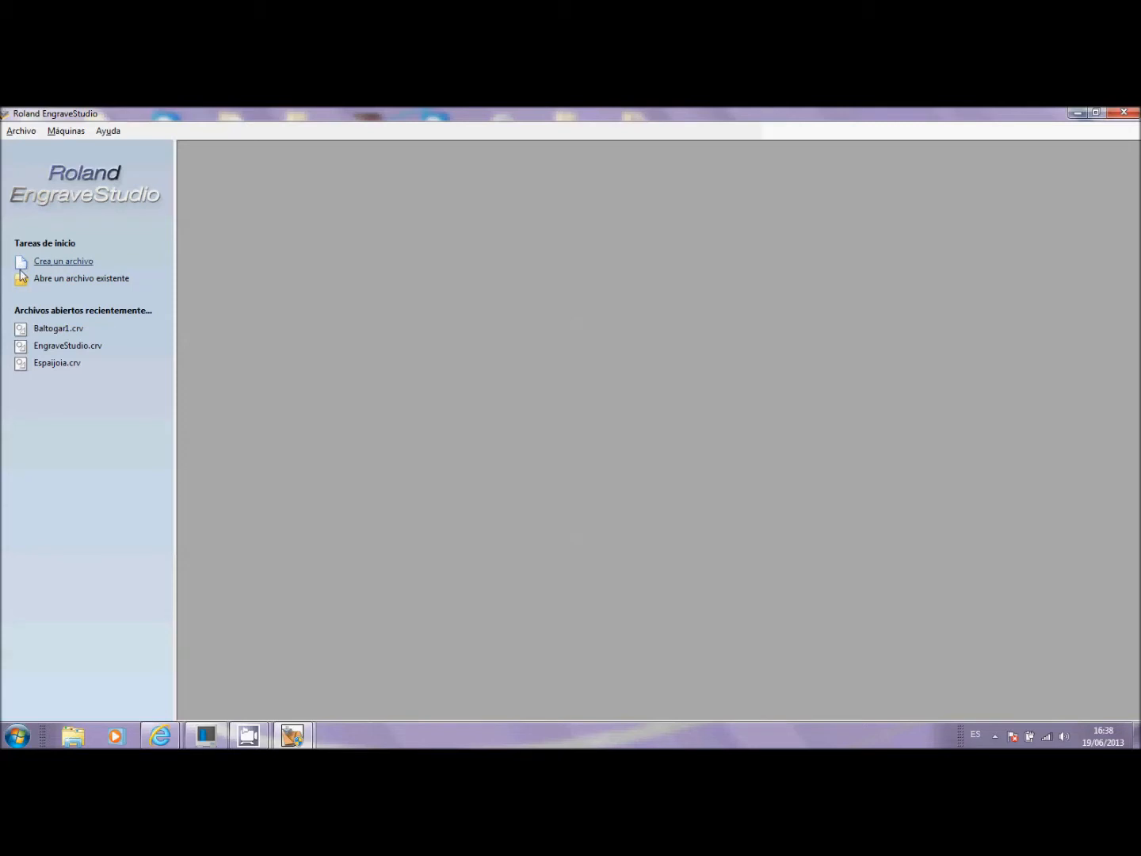
Create a new file and set the plate material's height (Y) to 40 mm
left_click(50, 265)
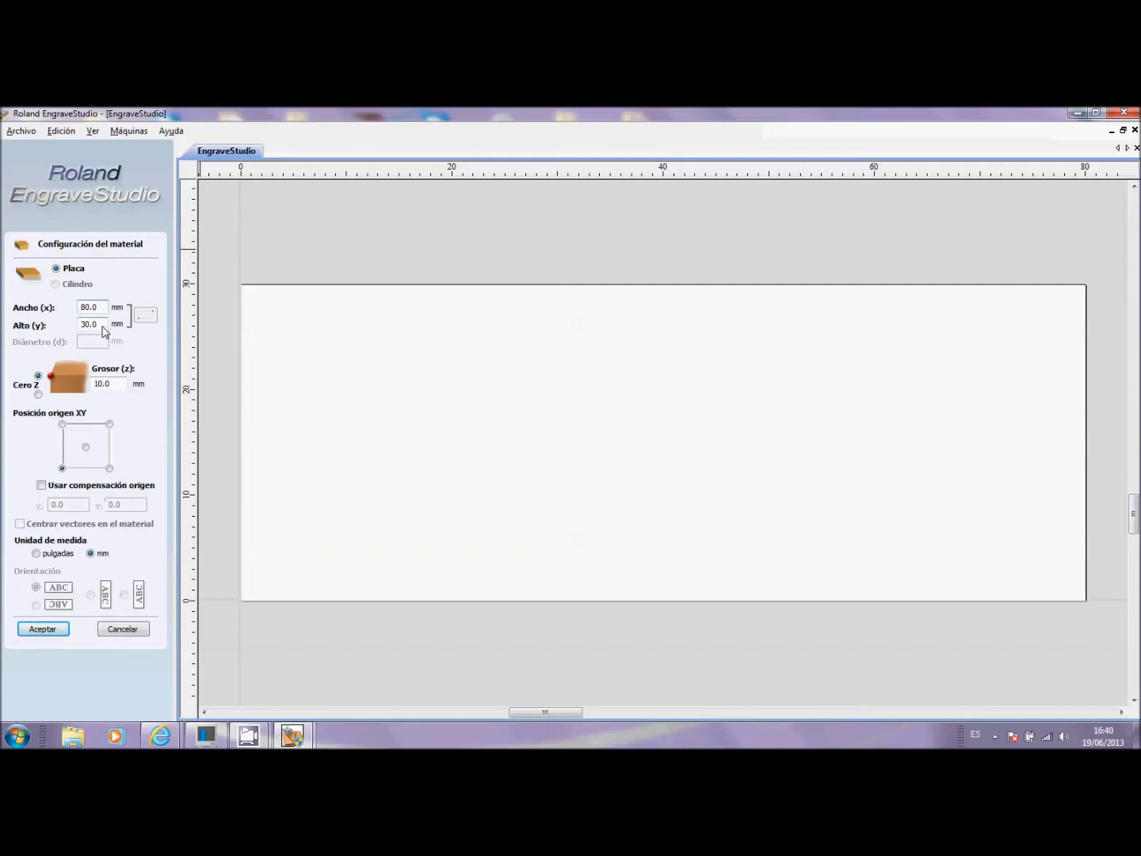
key("Tab")
type("40")
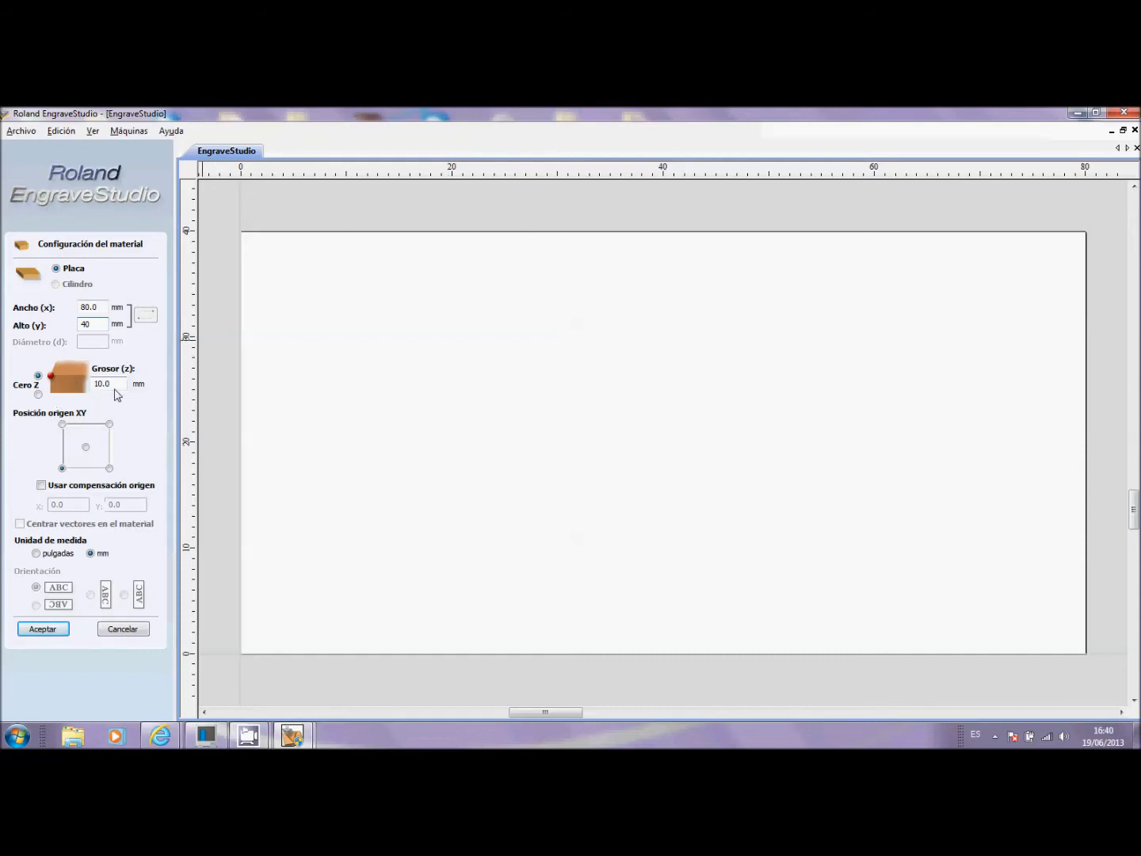
Try the material's lower Z zero and the centred XY origin, restoring the upper Z zero and the lower-left XY origin
left_click(39, 395)
left_click(37, 375)
left_click(86, 448)
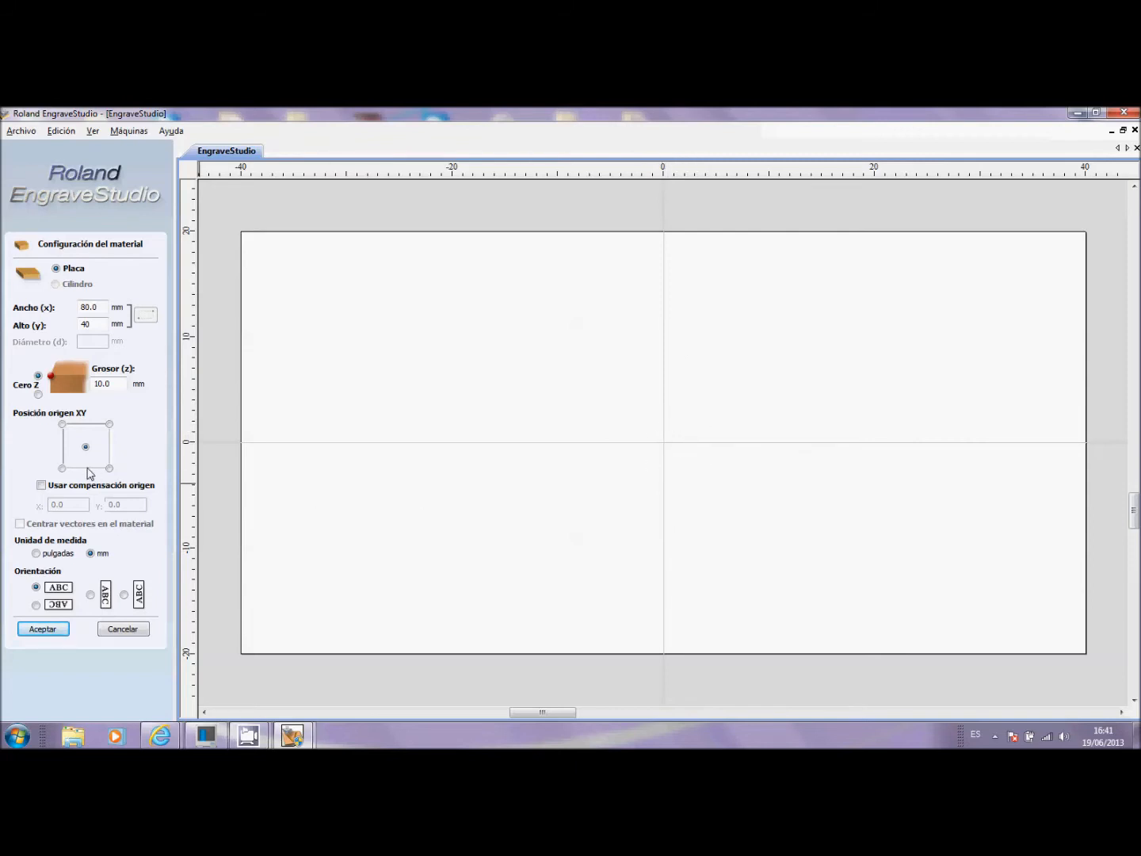
left_click(62, 468)
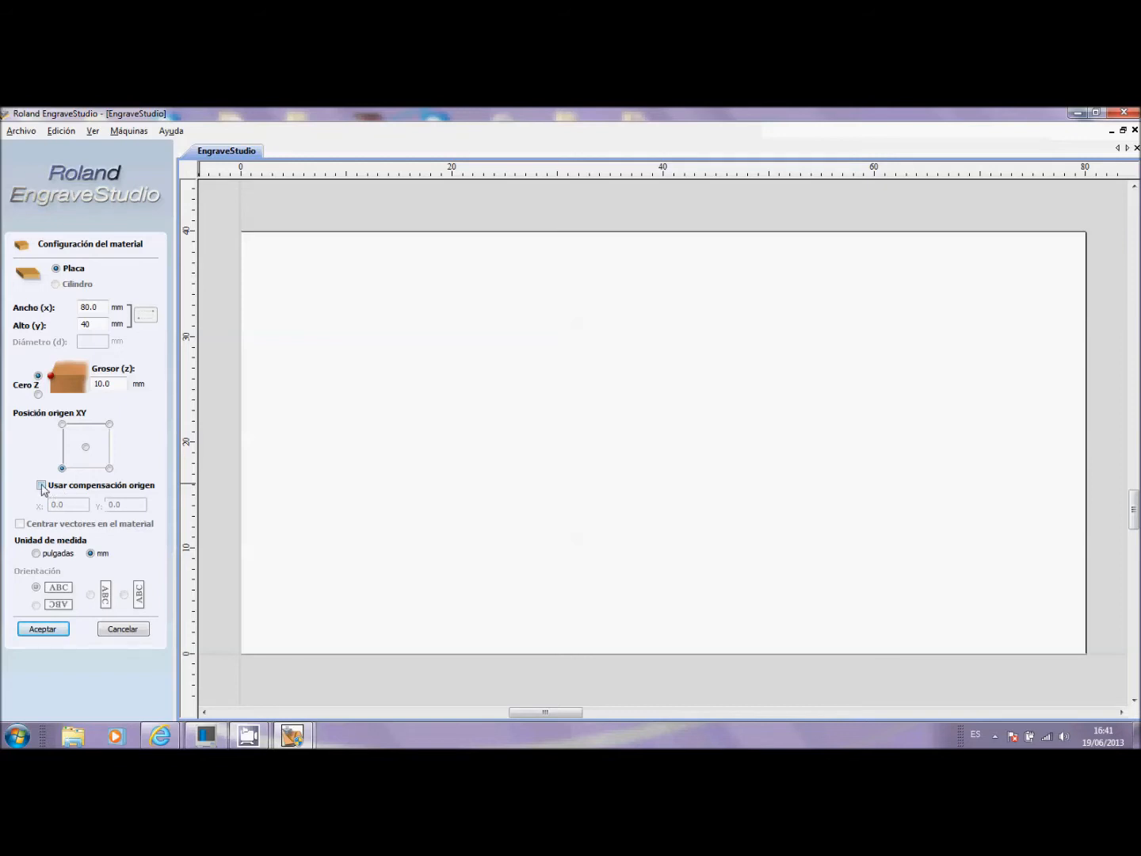
Enable the origin offset and set it to X 10 mm and Y 10 mm
left_click(42, 486)
left_click_drag(73, 507, 6, 488)
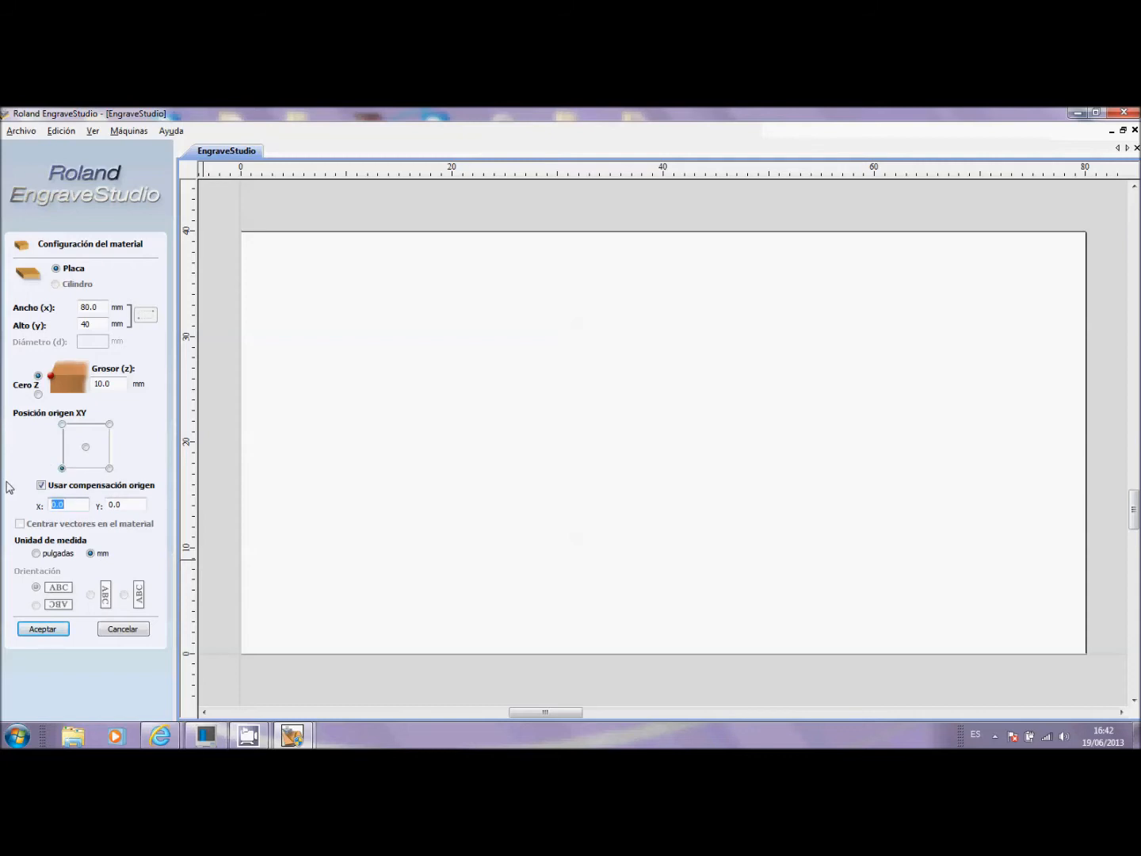
type("10")
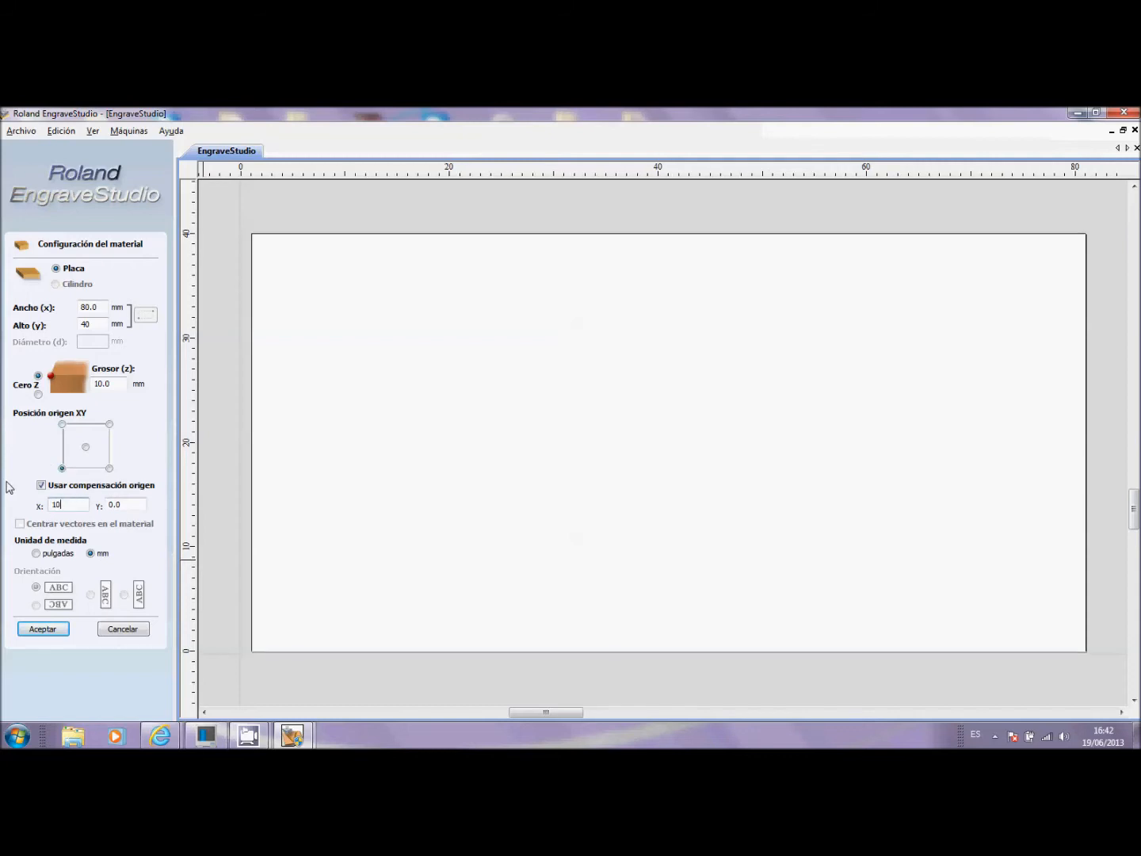
left_click_drag(133, 506, 50, 497)
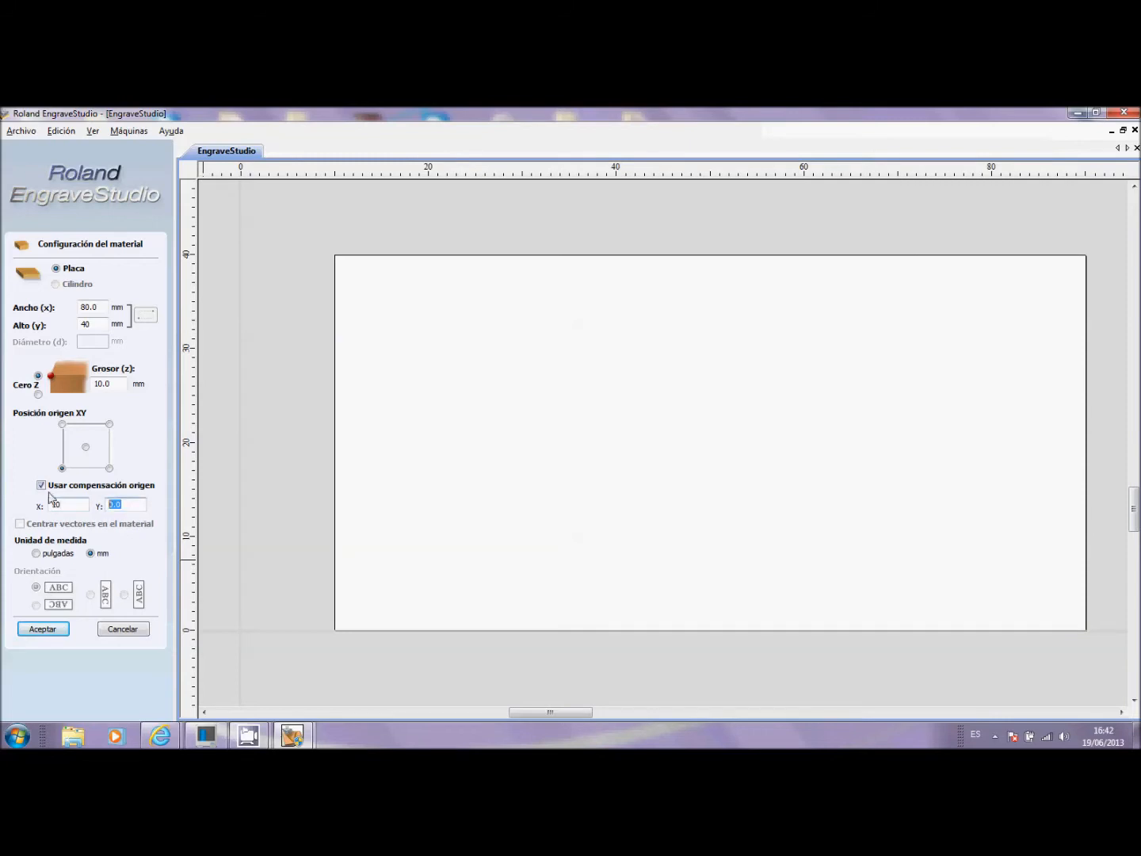
type("1")
type("0")
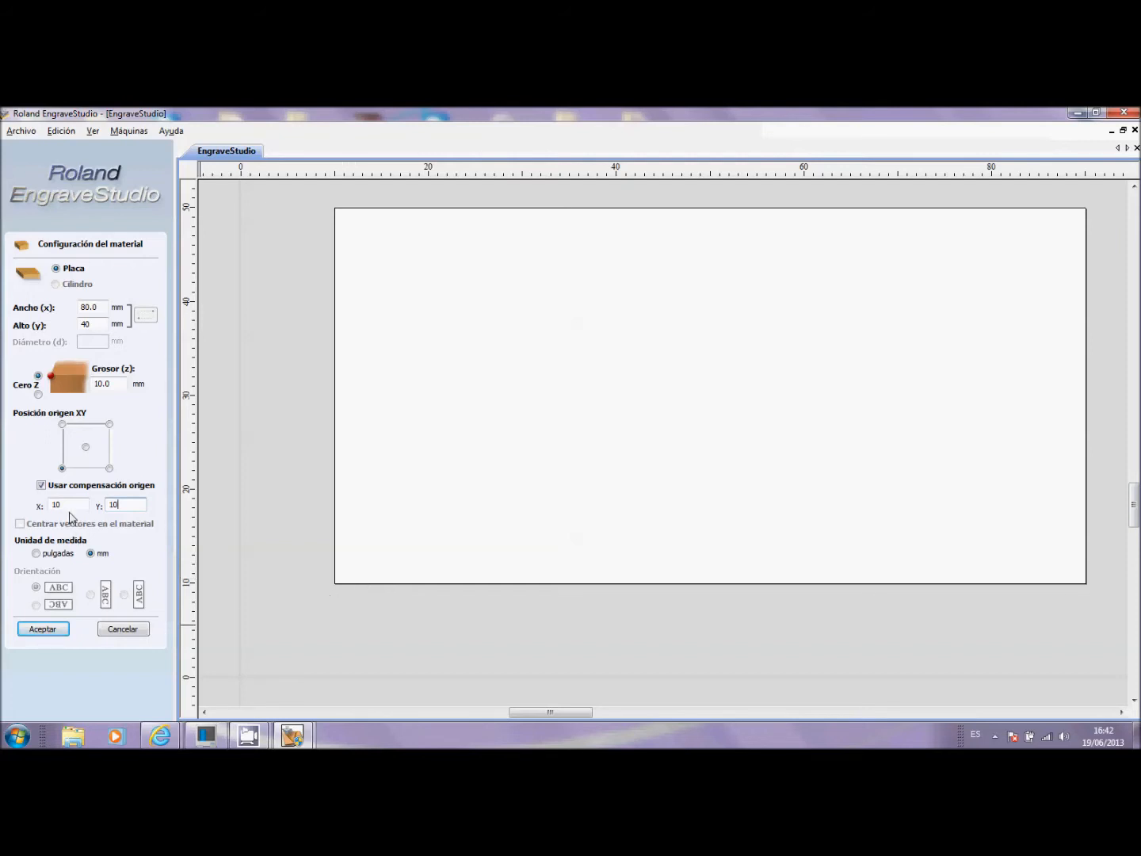
Set the origin offset to X 0 and Y 0, and accept the material configuration
left_click_drag(67, 504, 14, 503)
type("0")
left_click_drag(132, 509, 50, 500)
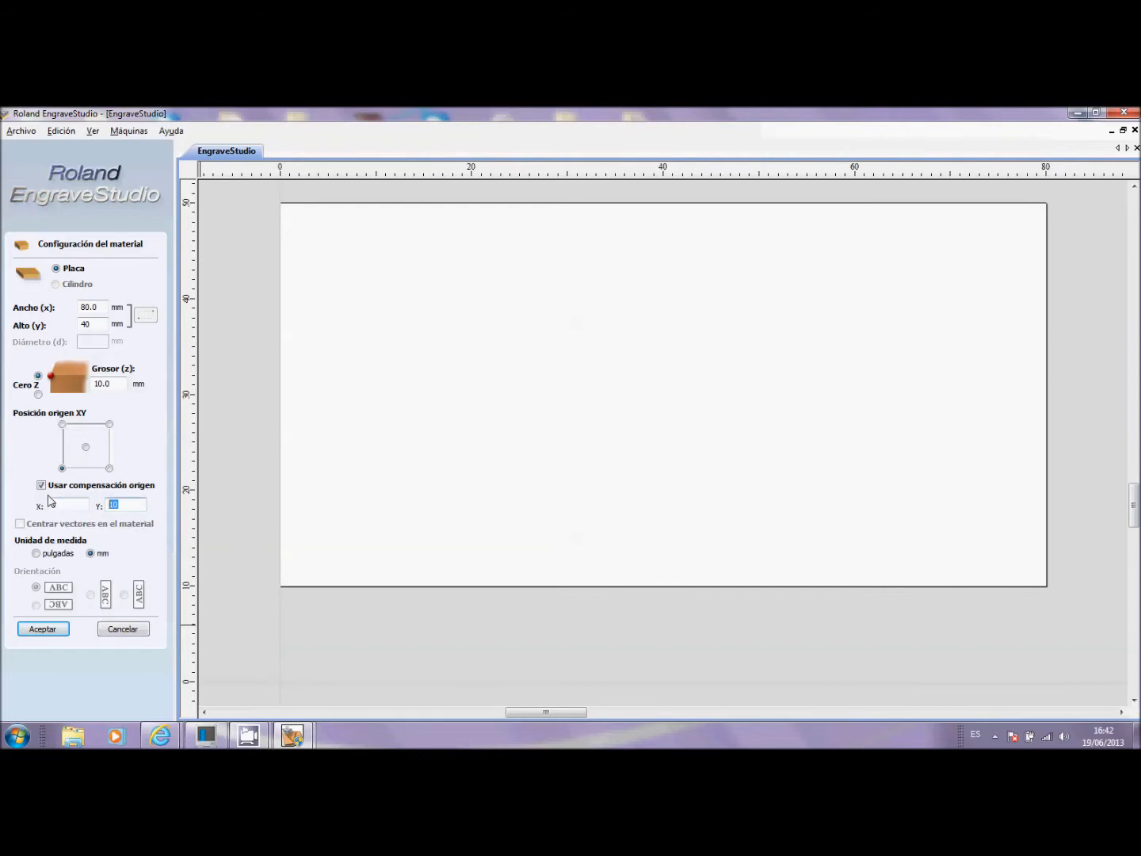
type("0")
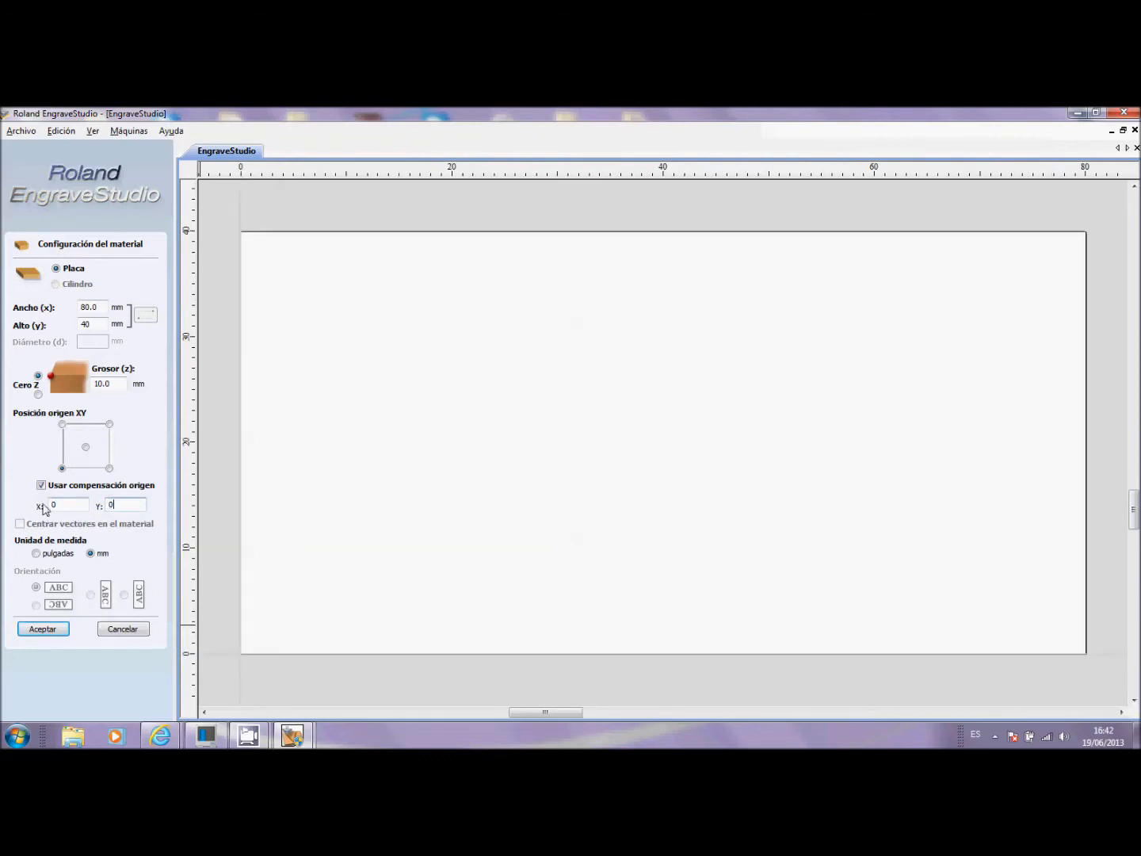
left_click(71, 503)
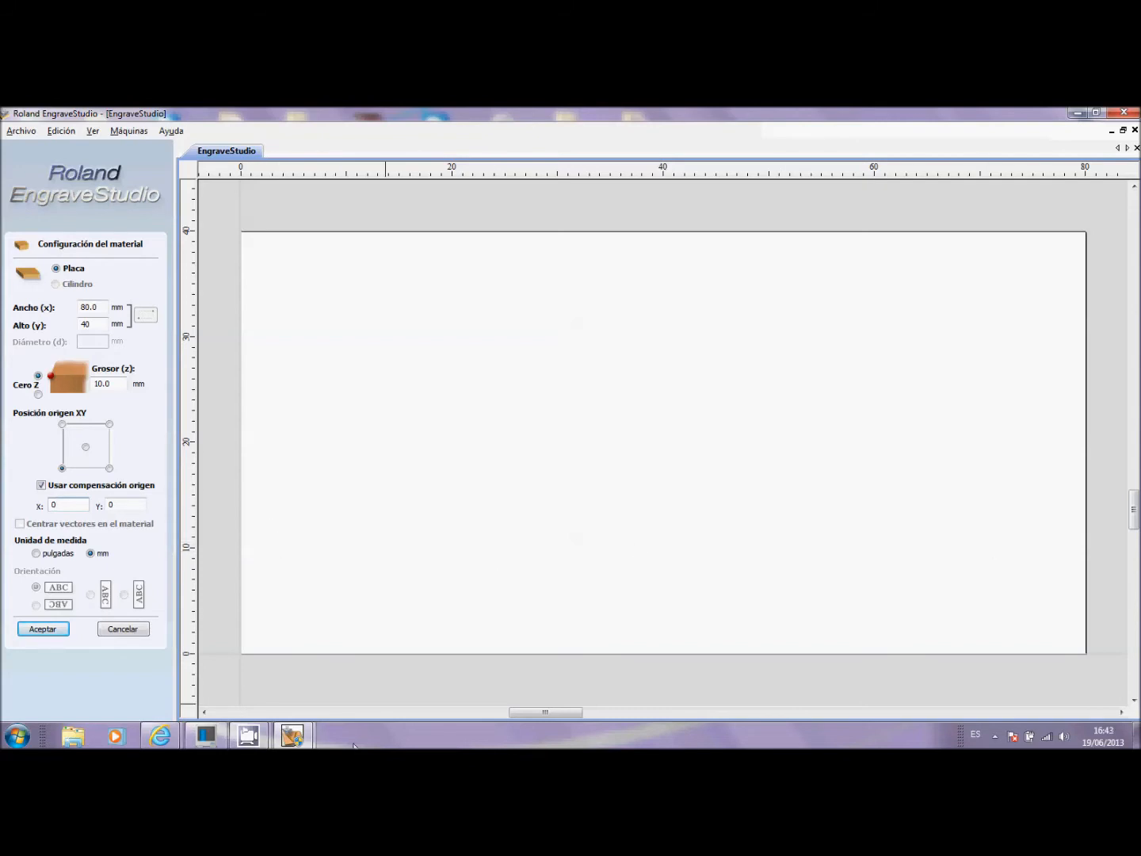
left_click(43, 629)
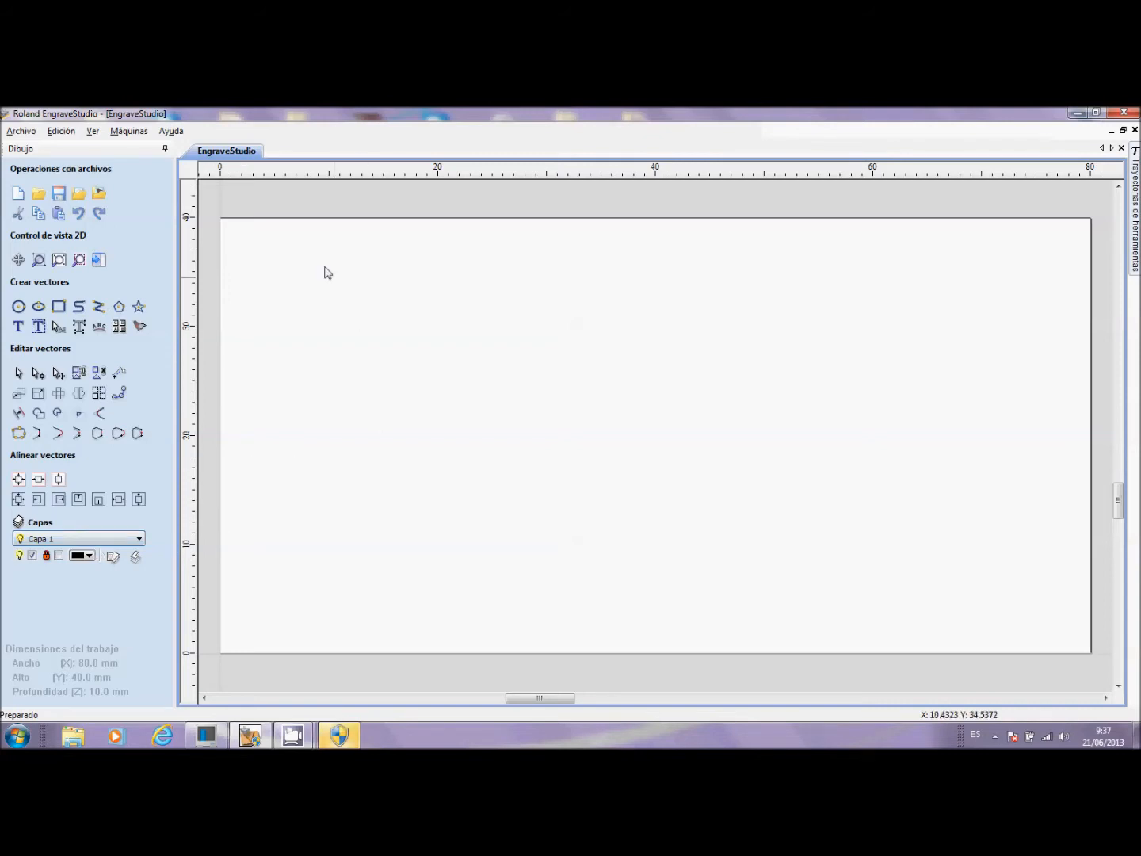
Try auto-hiding and re-docking the drawing tools, and docking and auto-hiding the toolpath tools
left_click(165, 149)
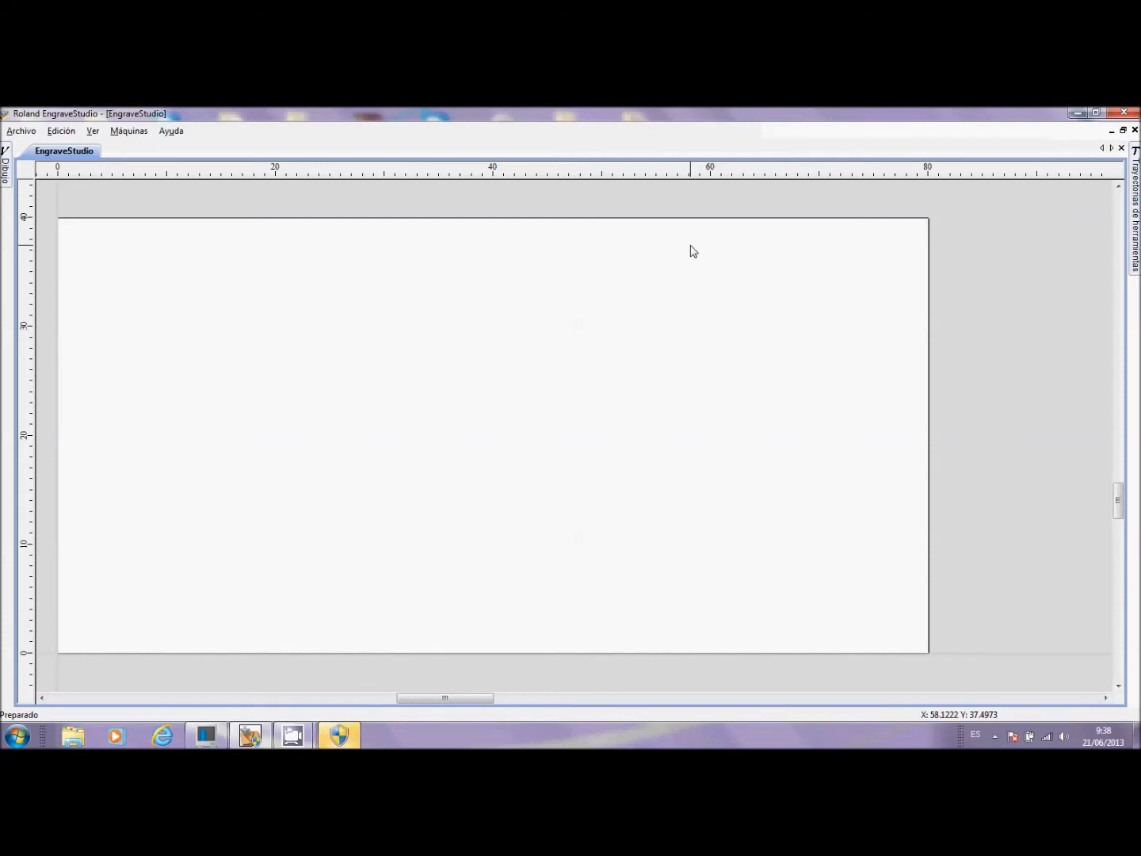
mouse_move(10, 170)
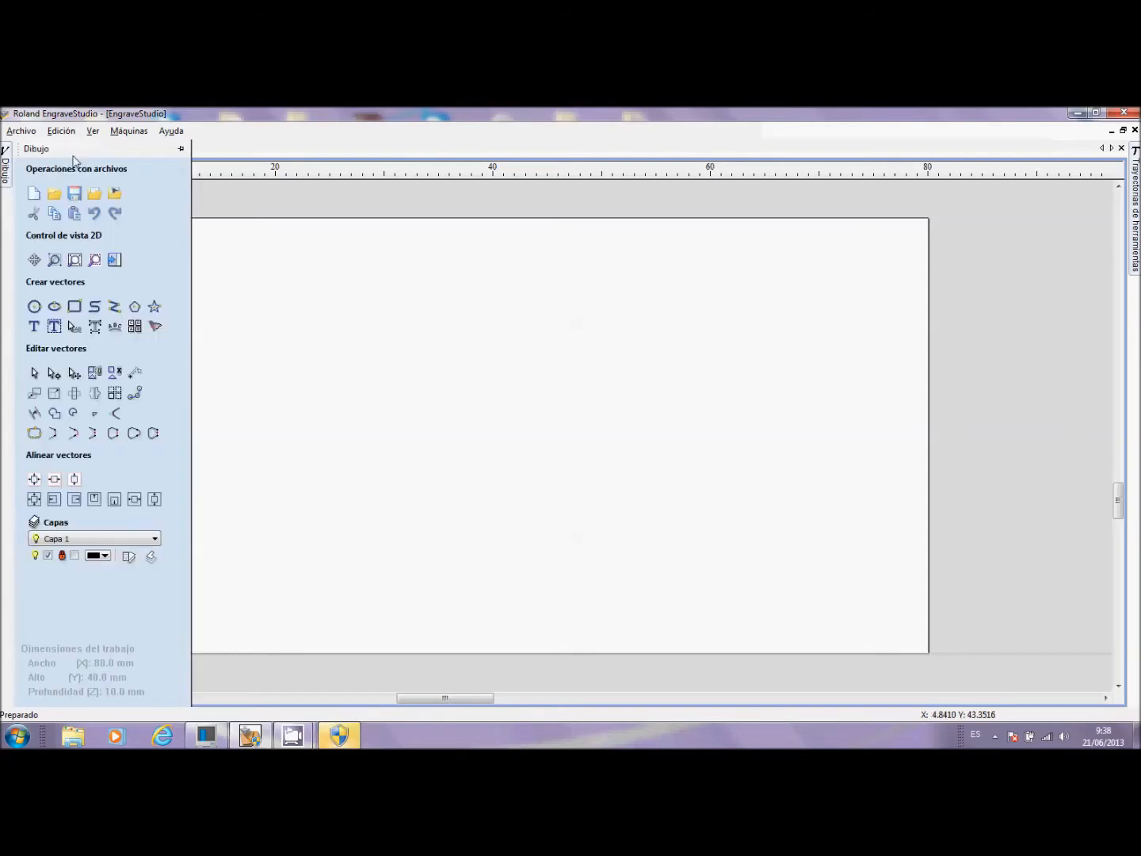
left_click(180, 148)
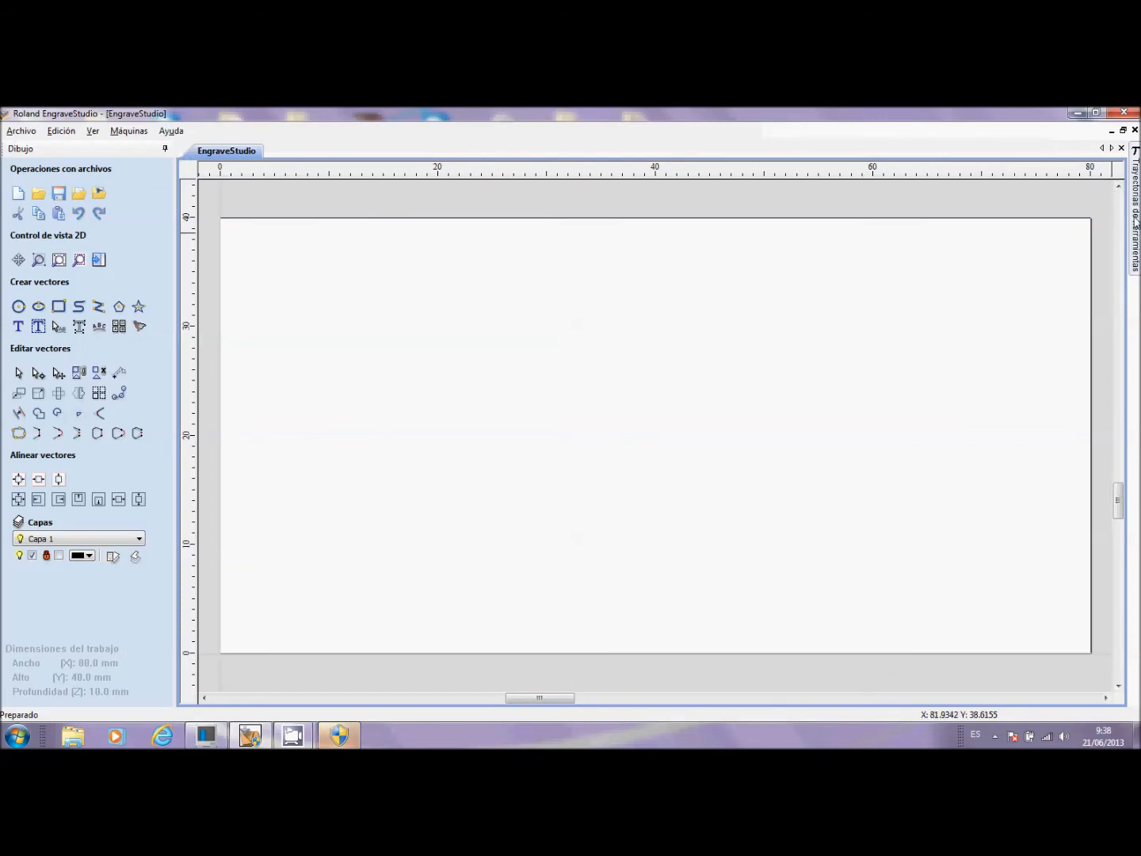
mouse_move(1136, 222)
mouse_move(1136, 255)
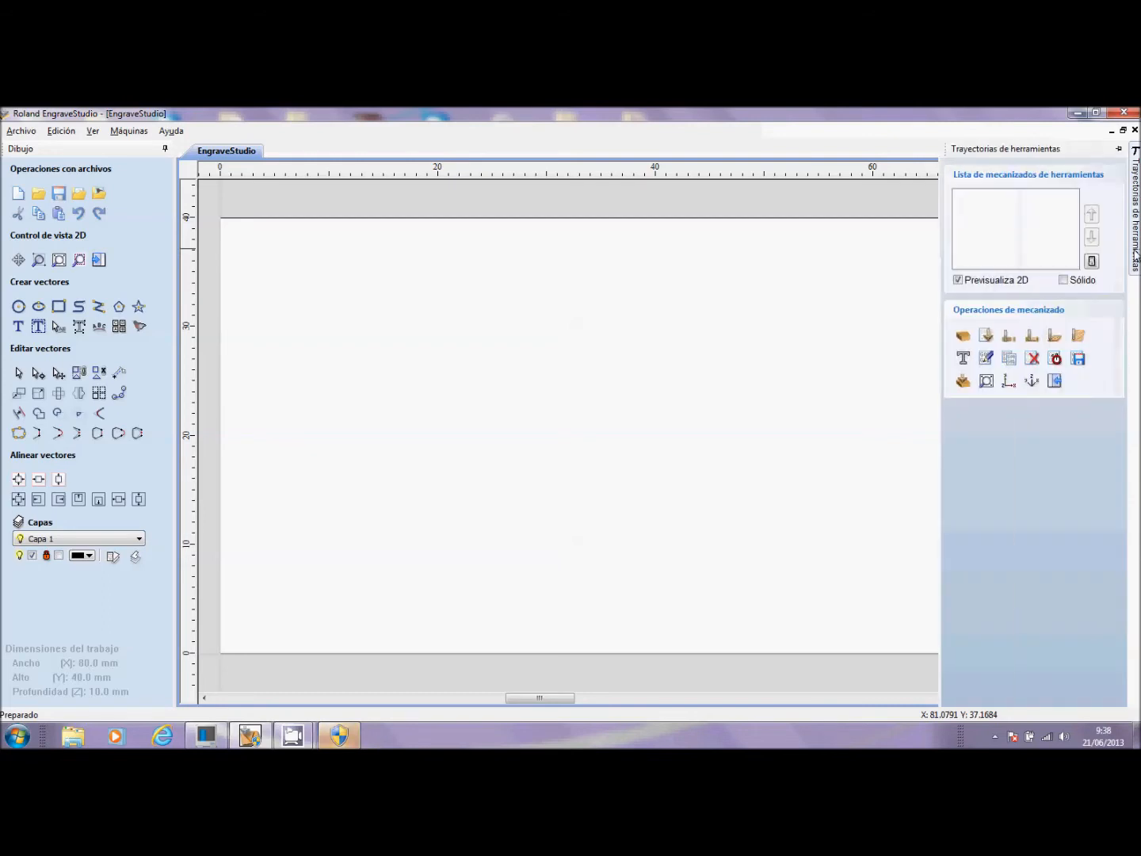
left_click(1117, 150)
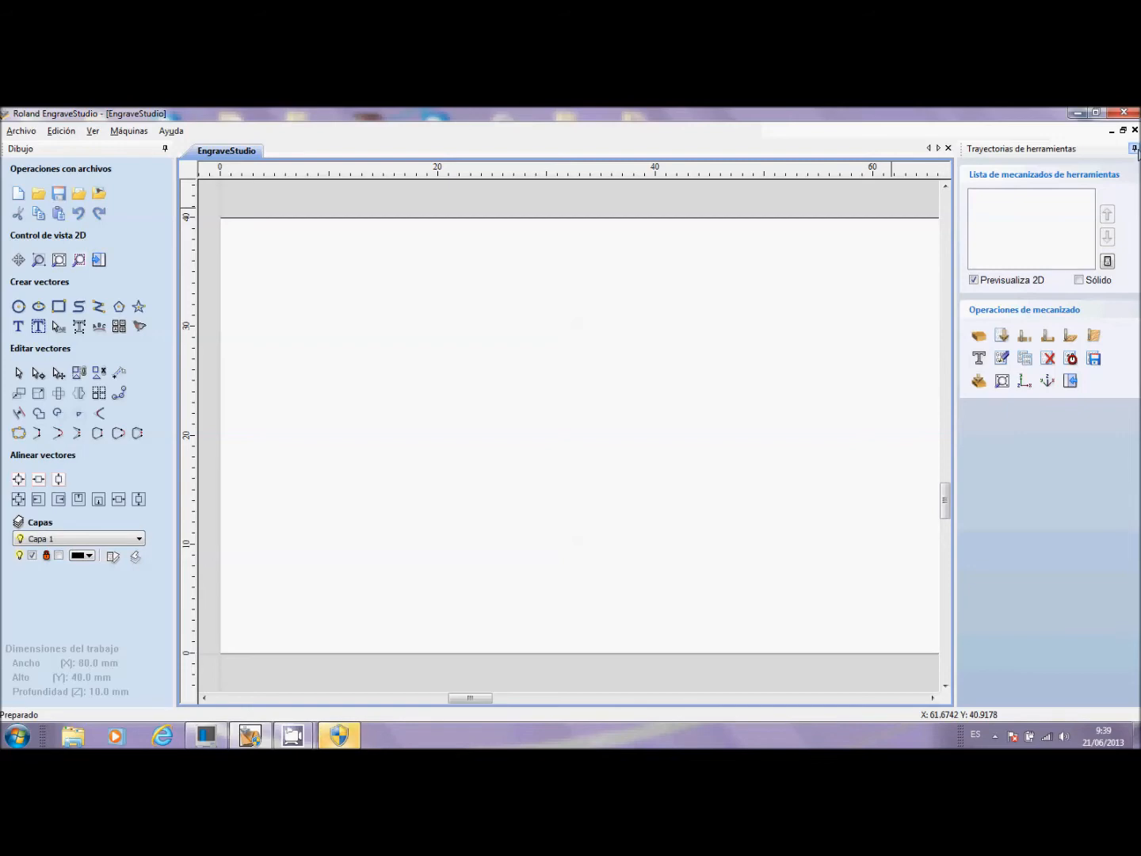
left_click(1134, 147)
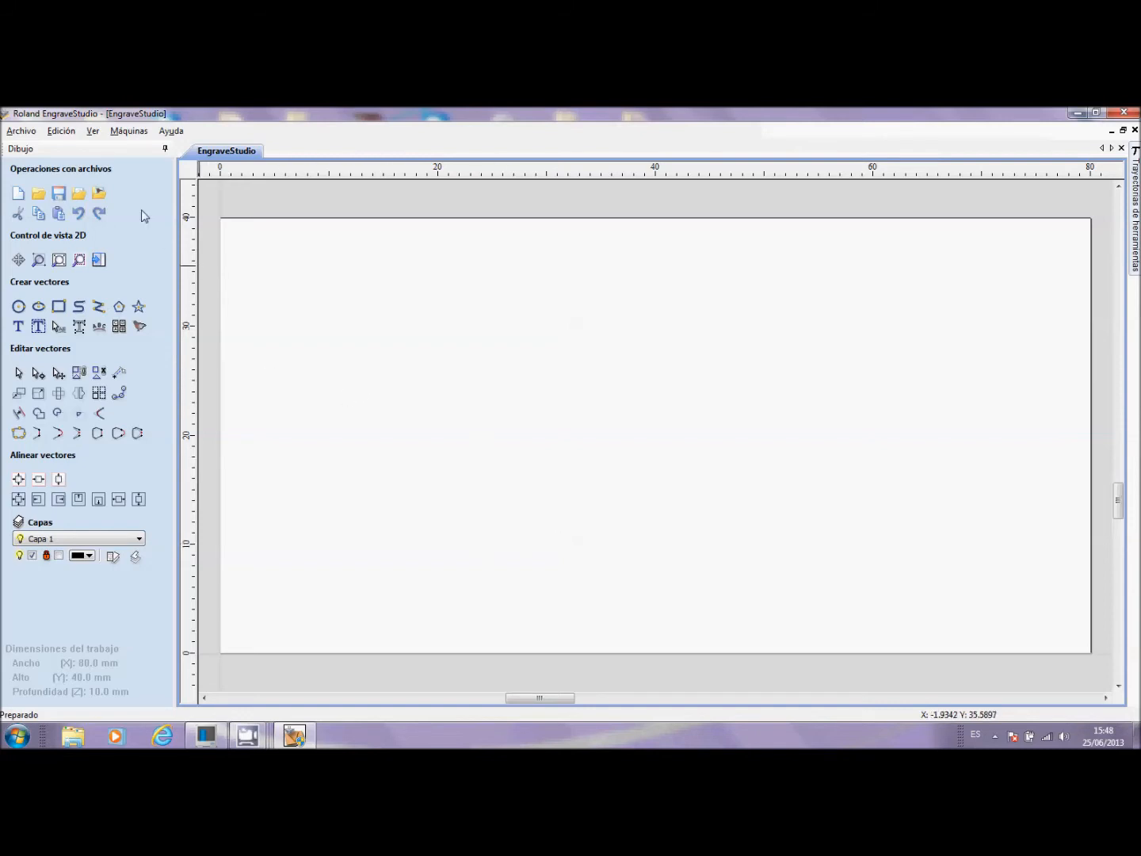
Import the vector file EngraveStudio.ai from the Logos folder
left_click(76, 197)
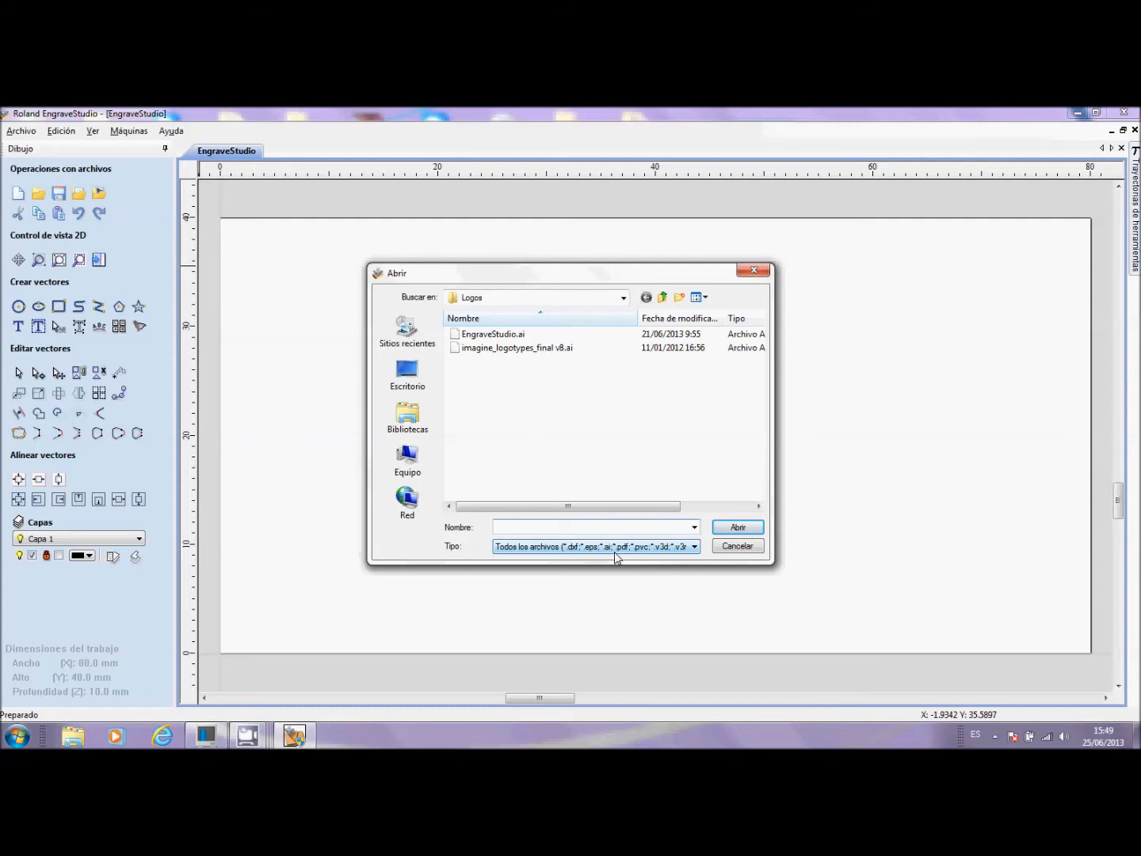
left_click(515, 338)
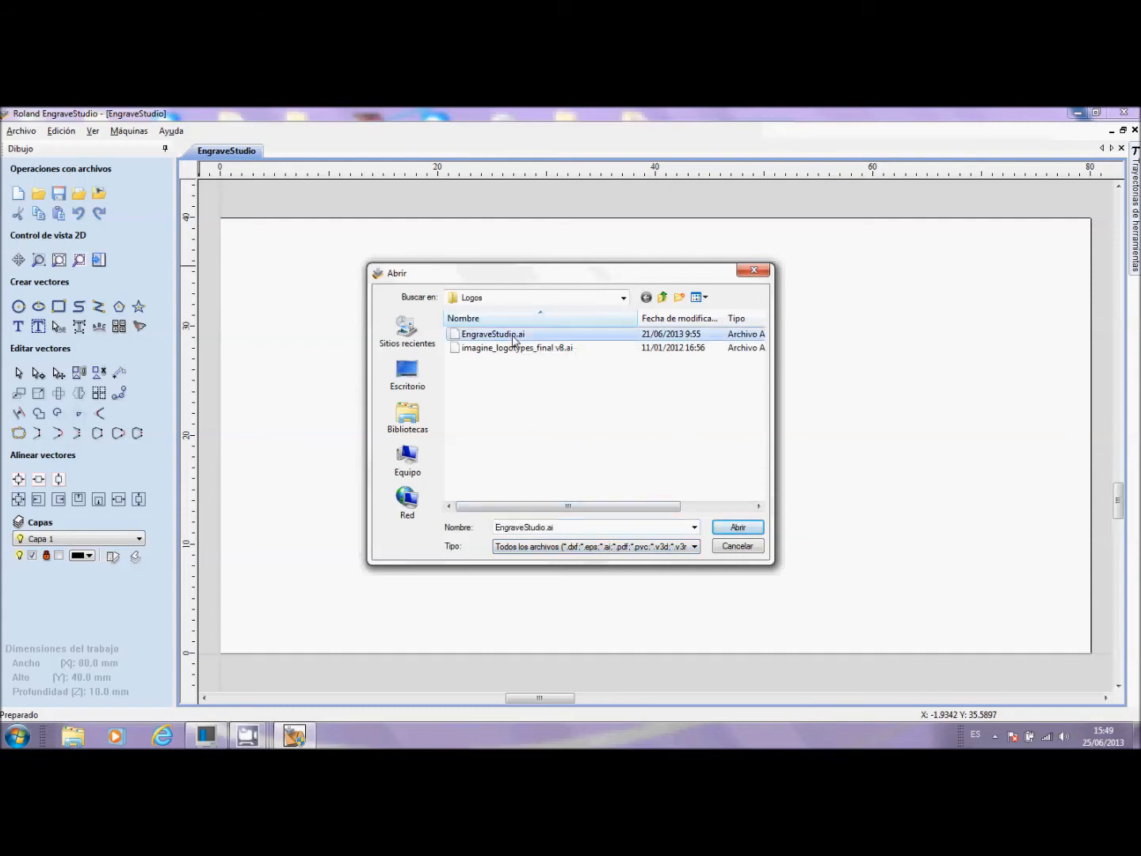
left_click(738, 528)
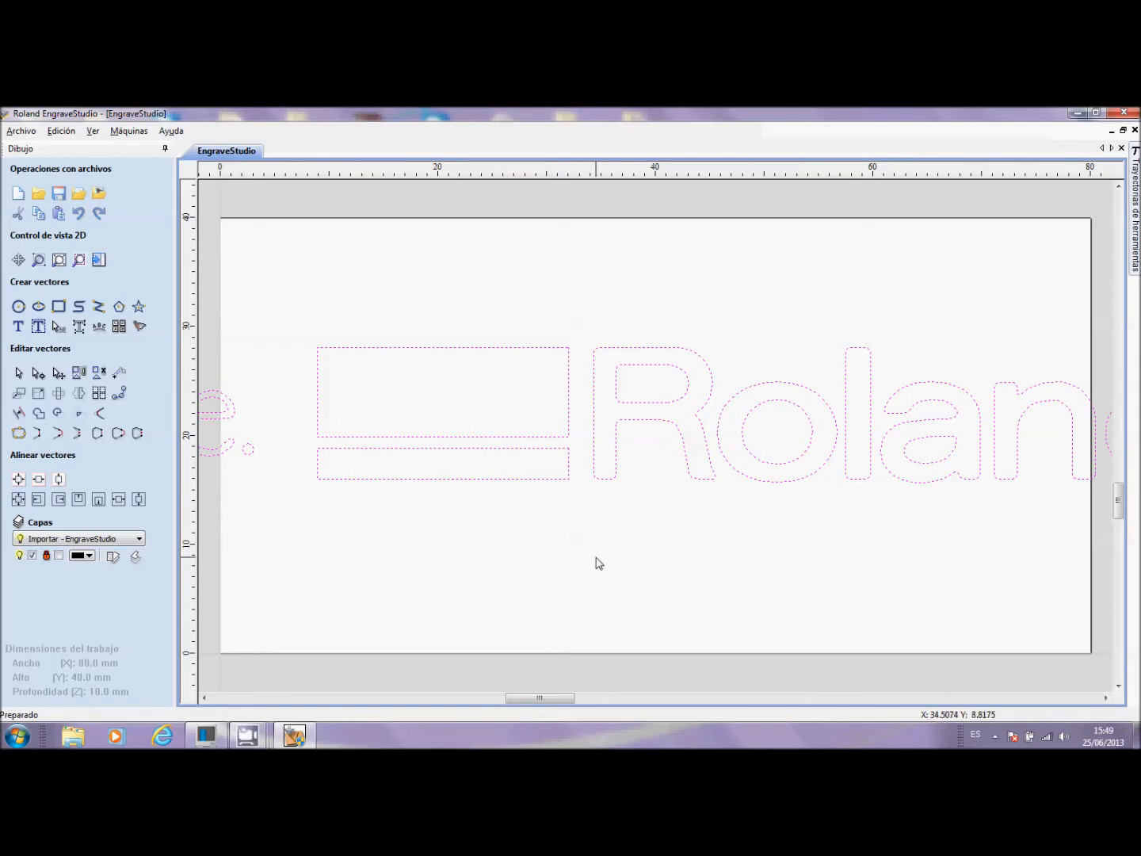
Delete the two-line version of the imported Imagine Roland logo that lies outside the plate
scroll(598, 562, "down", 5)
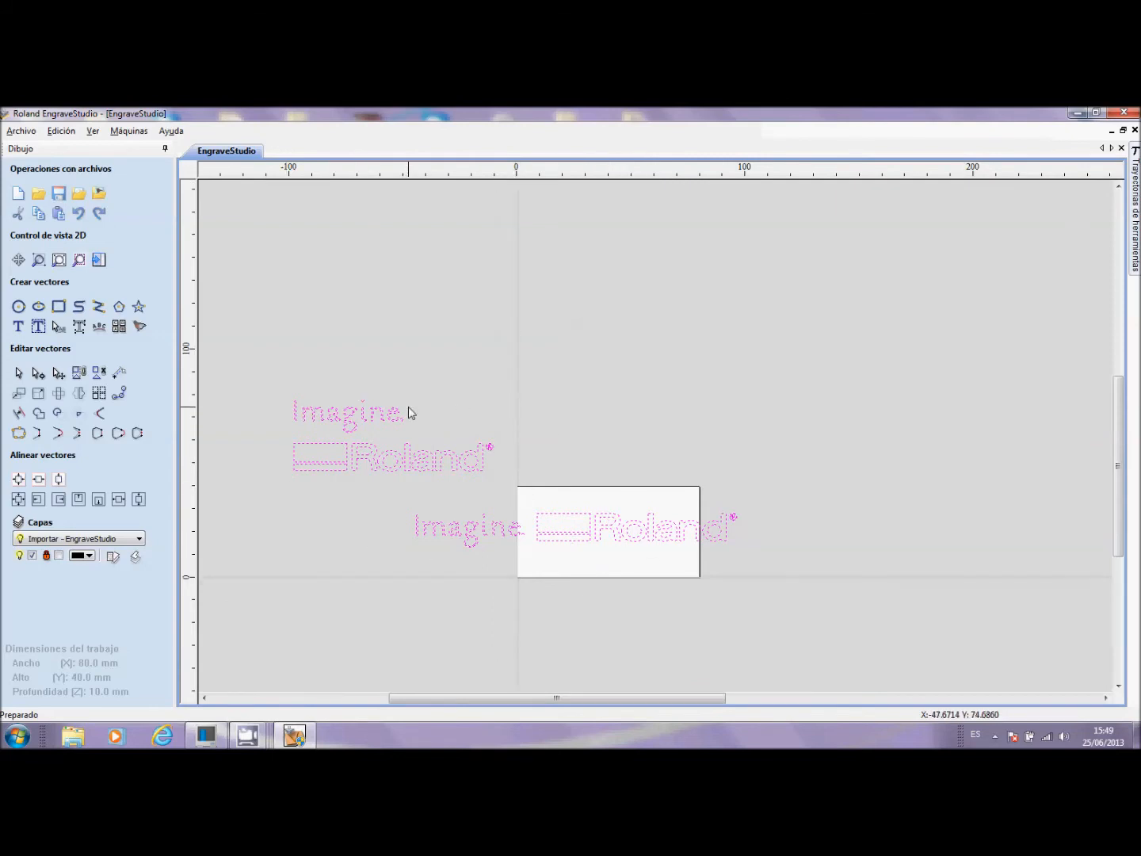
left_click(574, 319)
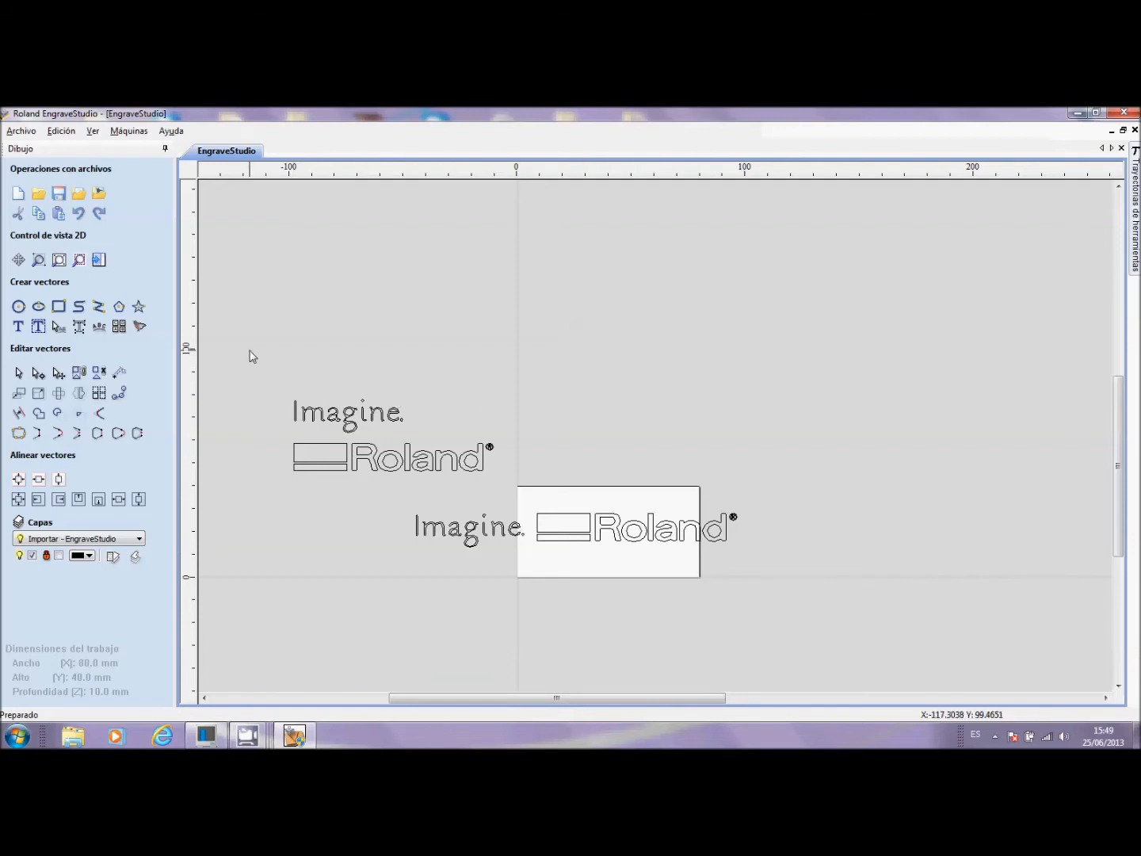
mouse_move(250, 351)
left_mouse_down()
mouse_move(351, 425)
mouse_move(463, 476)
mouse_move(524, 485)
left_mouse_up()
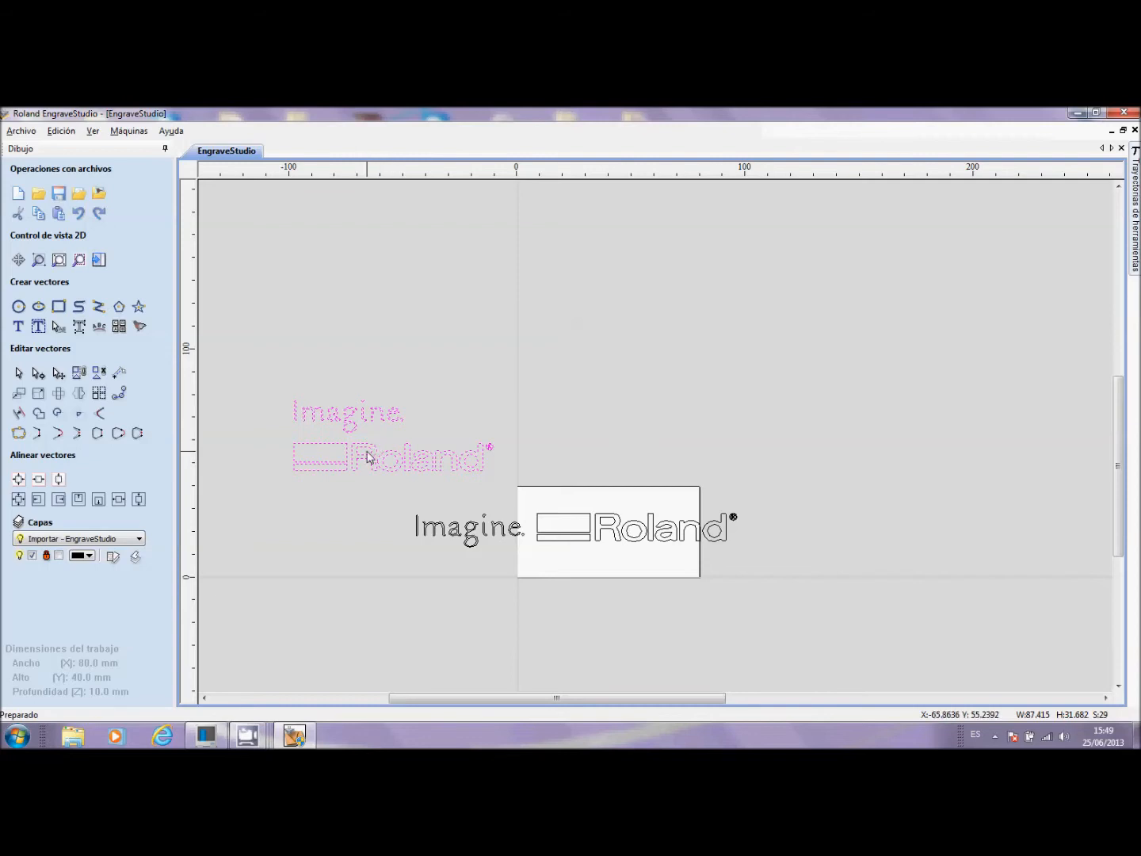
key("Delete")
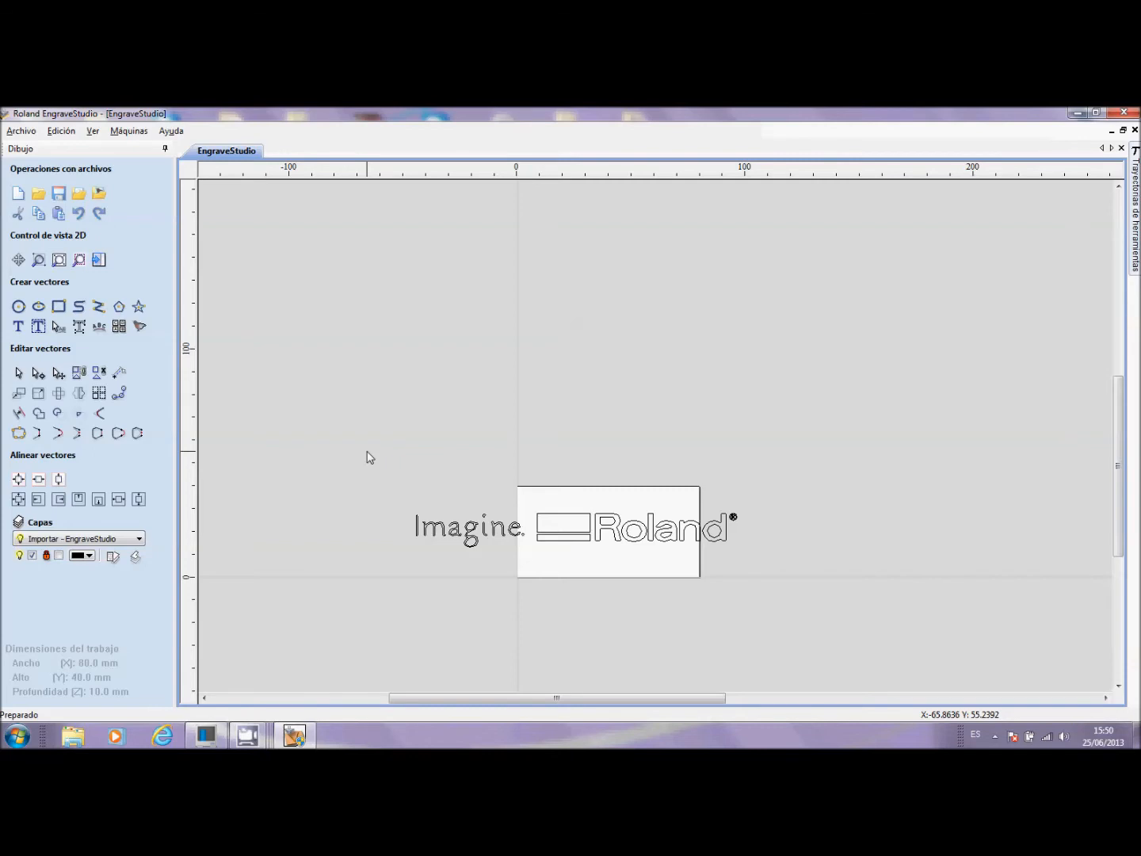
Scale the remaining single-line logo down to about 74.5 mm wide and move it onto the middle of the plate
left_click_drag(356, 447, 845, 595)
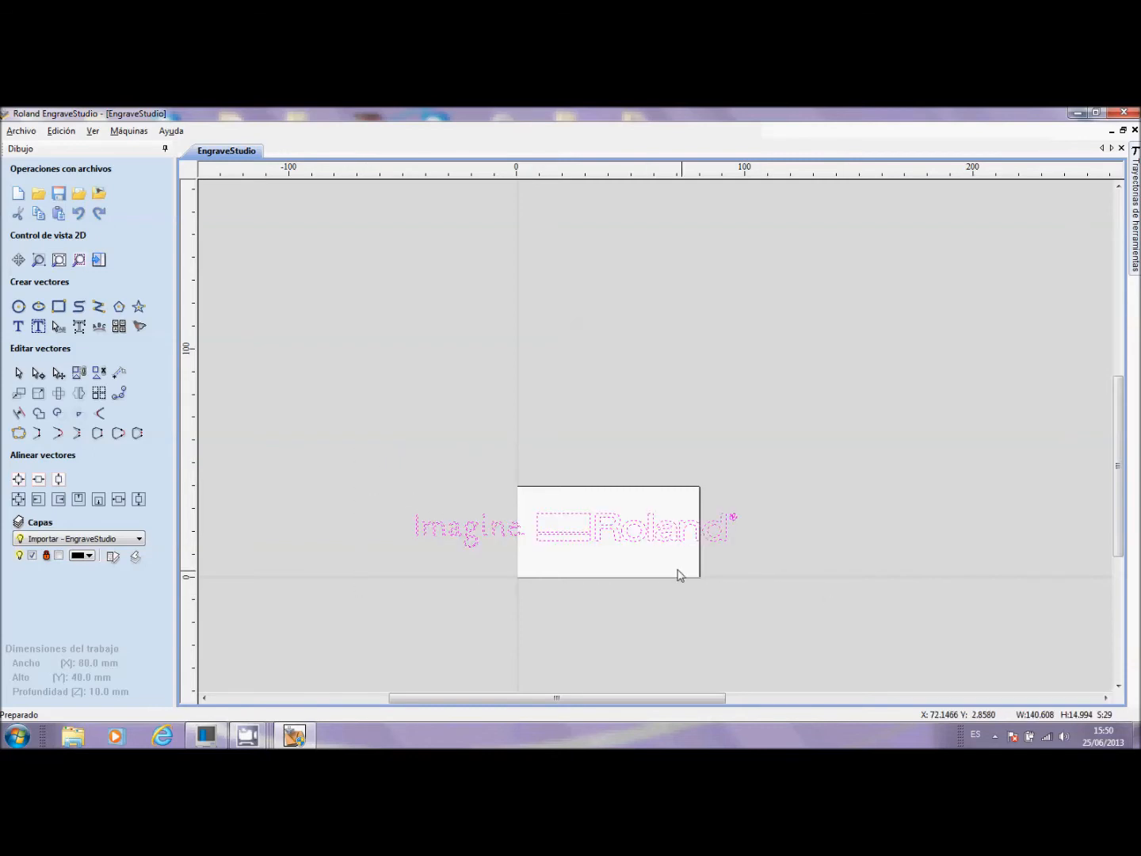
left_click(596, 532)
left_click_drag(738, 520, 712, 526)
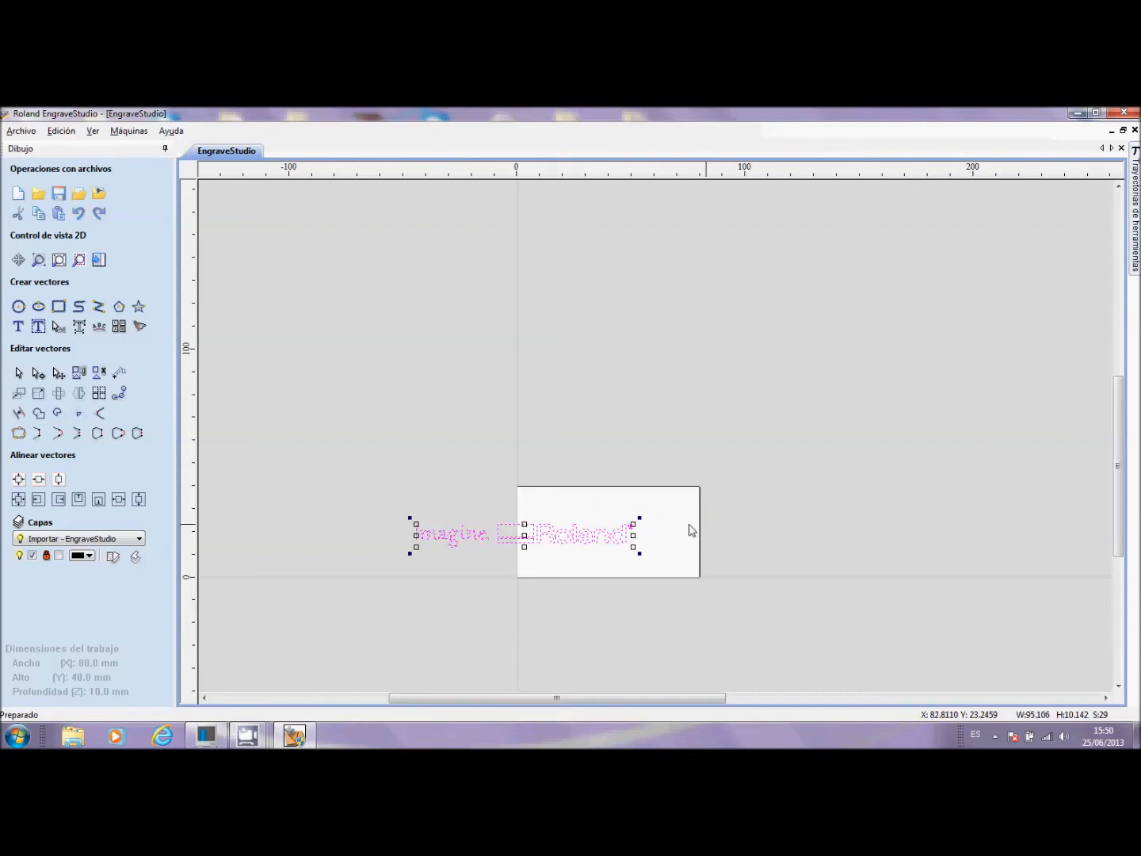
left_click_drag(637, 529, 631, 534)
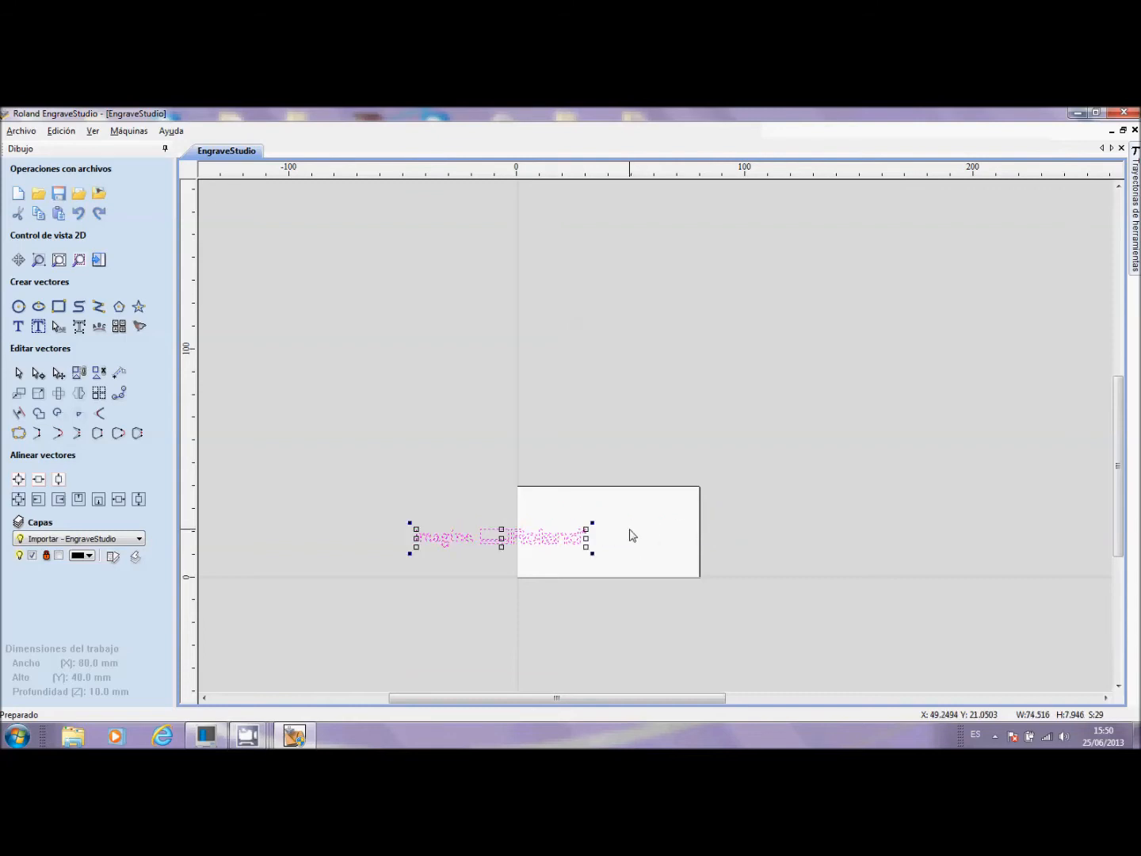
left_click_drag(502, 535, 612, 541)
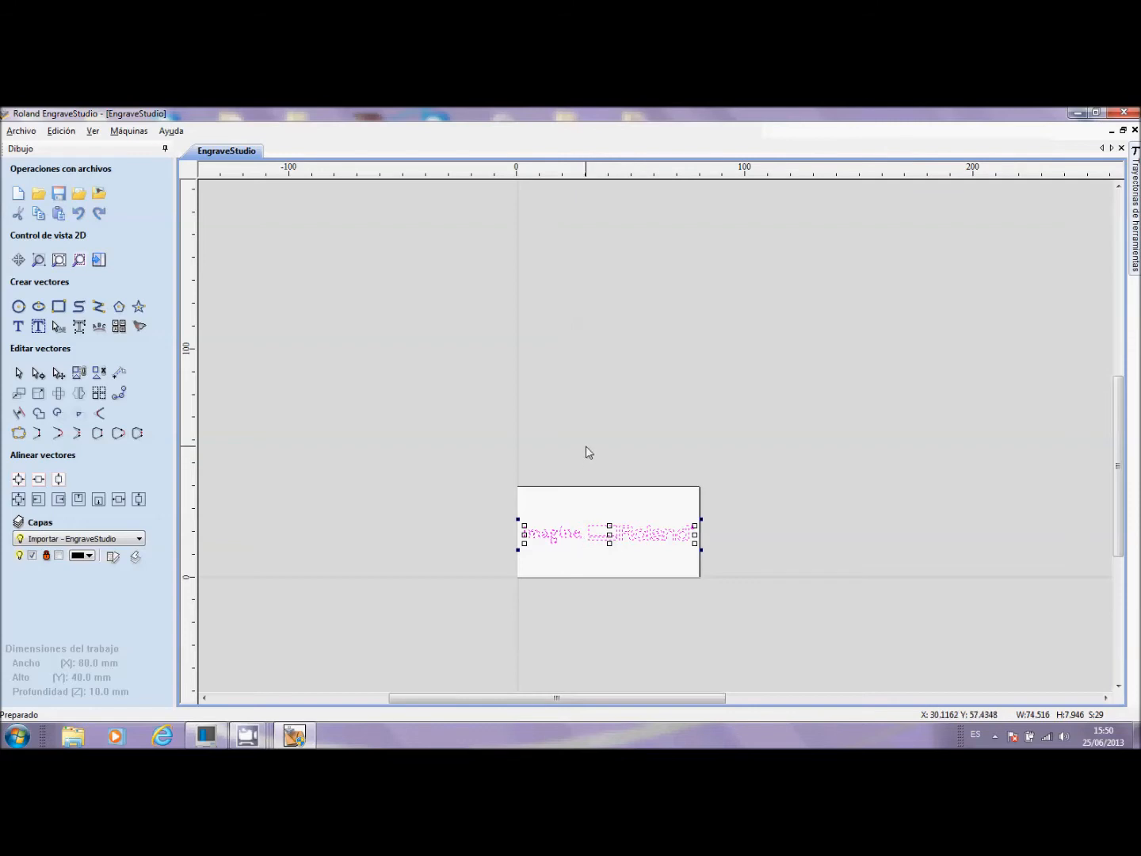
Examine the resized logo's outlines and its placement on the plate up close
scroll(587, 452, "down", 1)
scroll(587, 451, "up", 3)
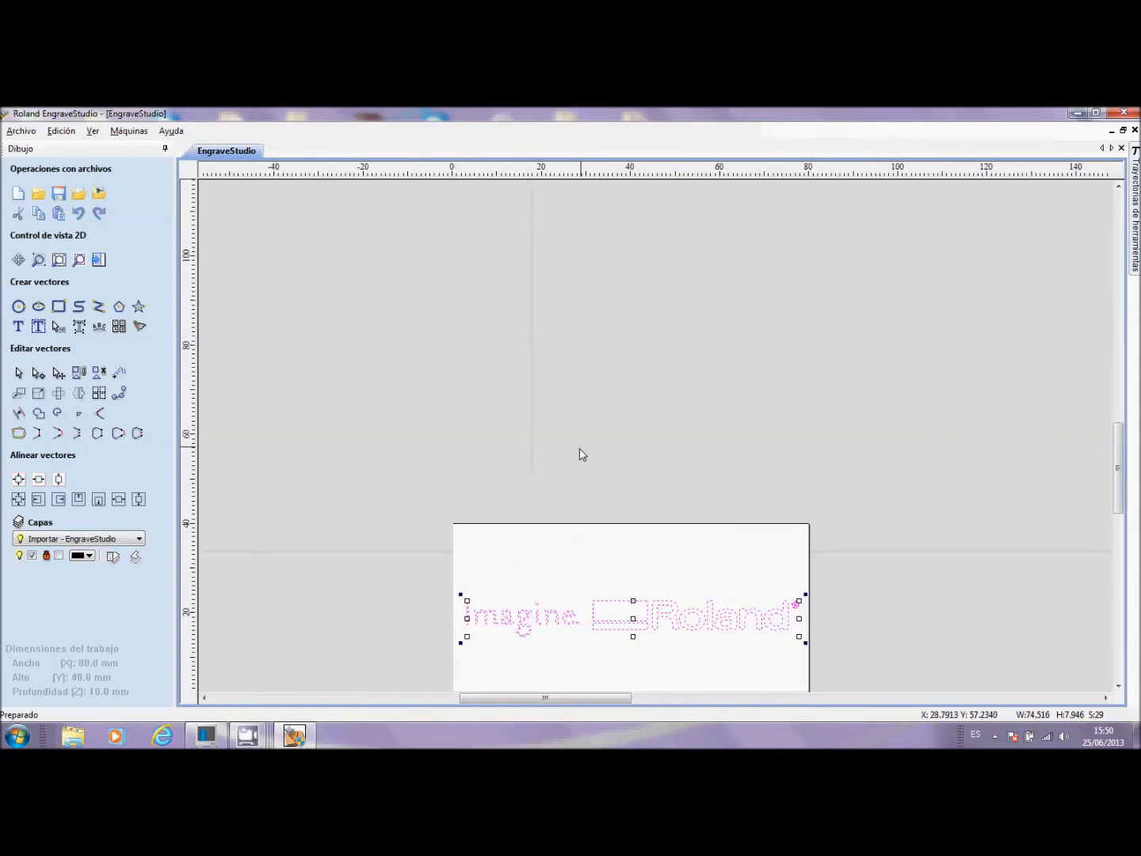
left_click_drag(1117, 466, 1112, 507)
scroll(595, 497, "up", 2)
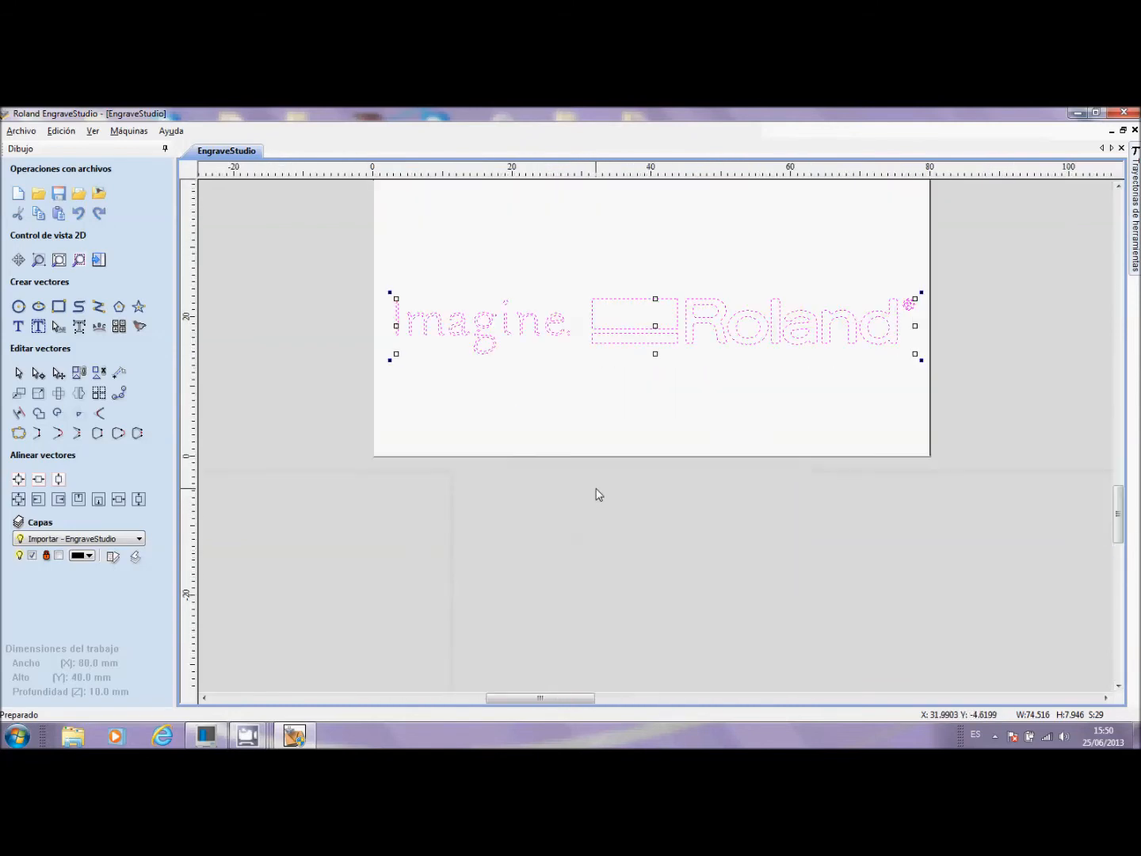
scroll(598, 494, "up", 1)
left_click_drag(1116, 514, 1122, 497)
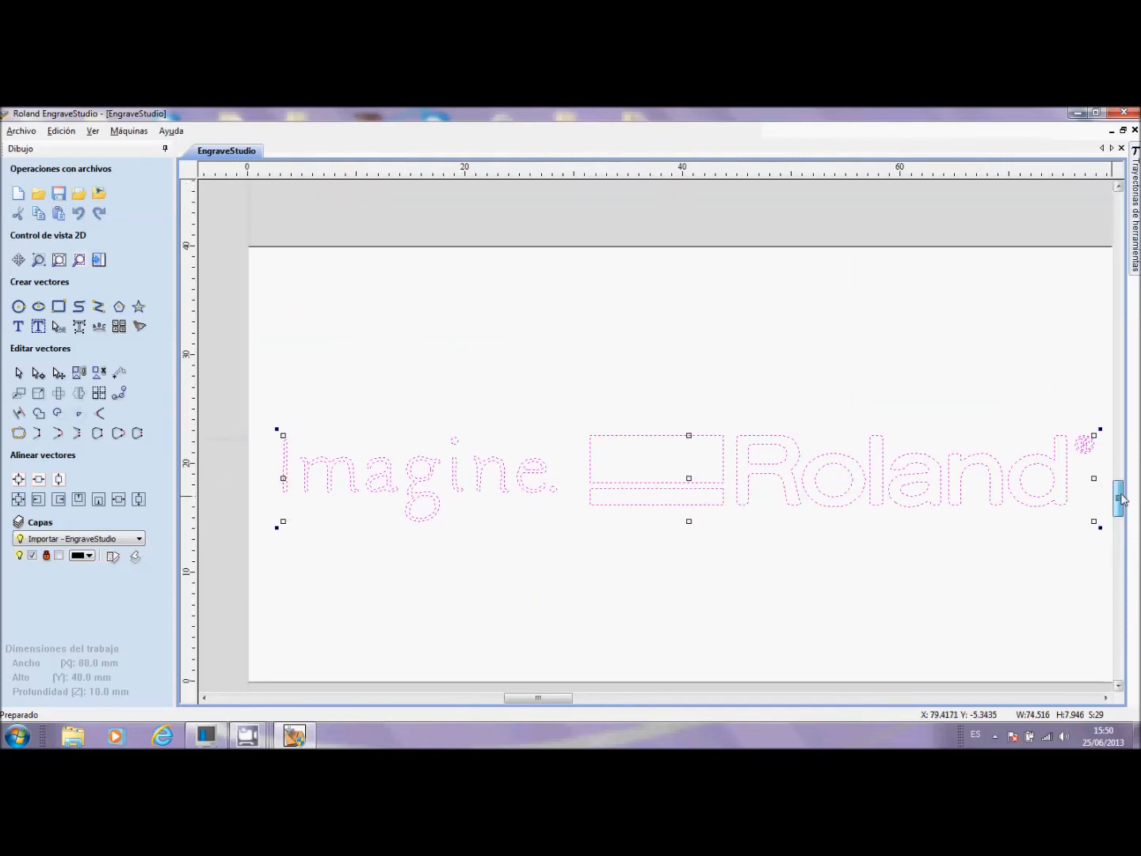
left_click_drag(559, 693, 558, 705)
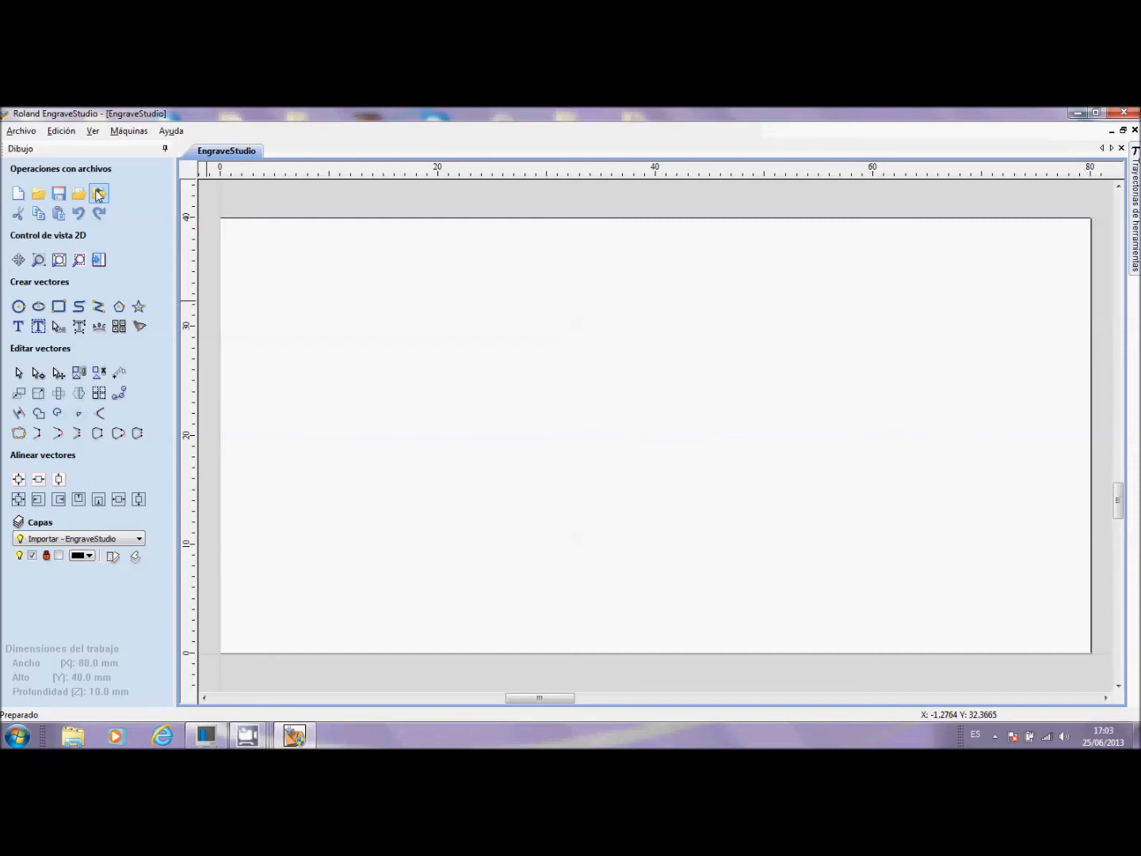
Import the bitmap image pajaroloco1.jpg from the Logos folder onto the empty plate
left_click(98, 196)
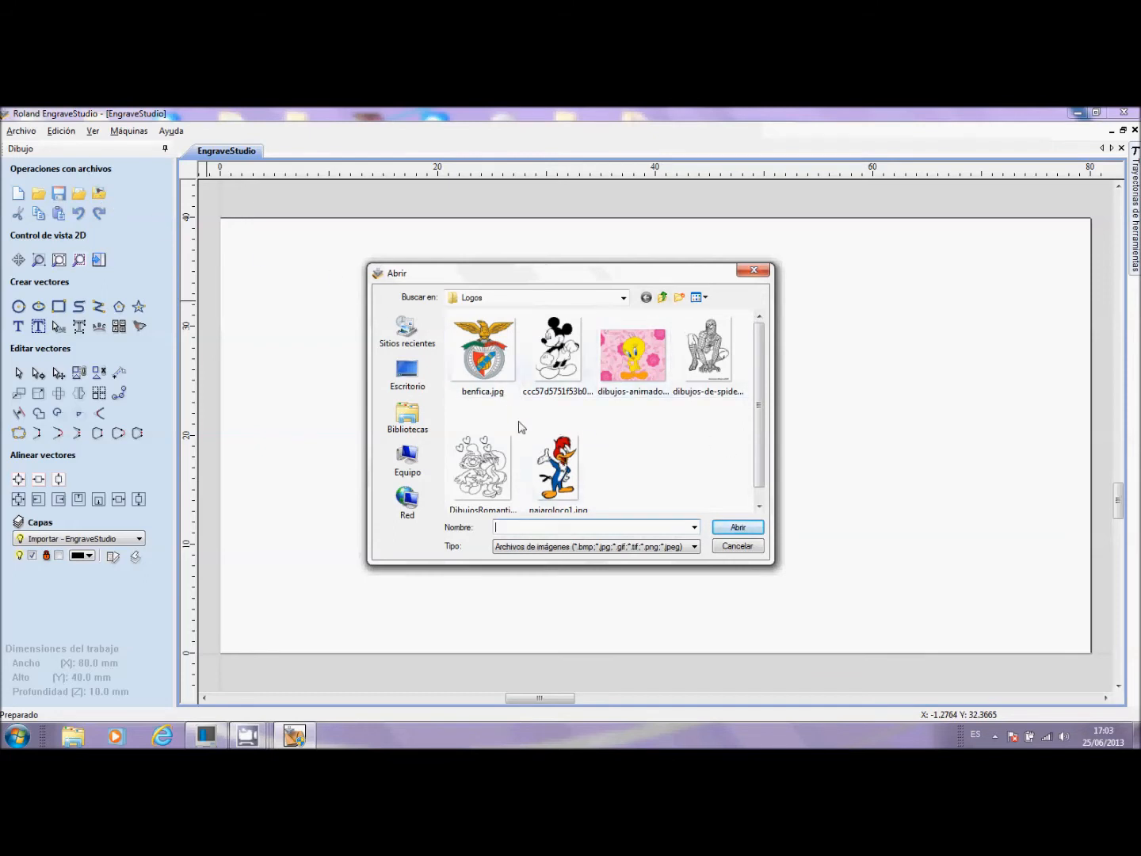
left_click(575, 467)
left_click(737, 528)
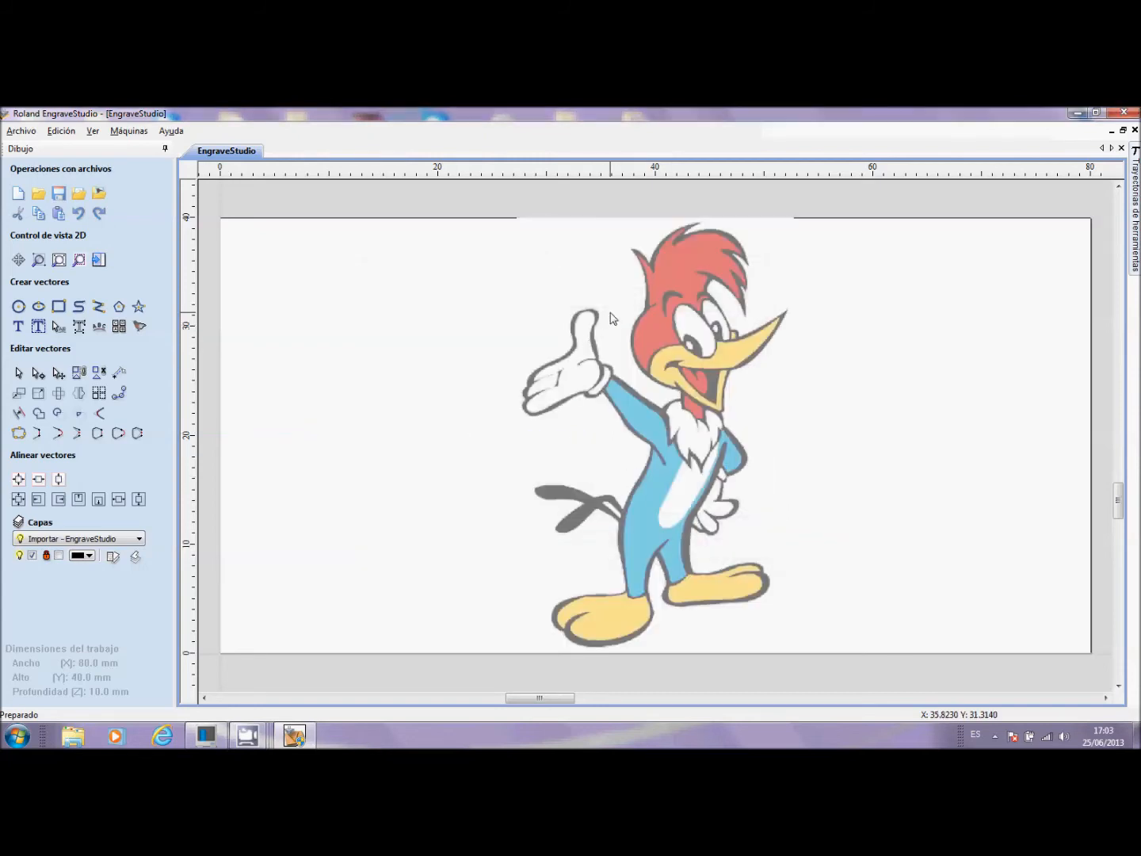
Examine the imported woodpecker bitmap's edges and details up close on the plate
left_click(572, 315)
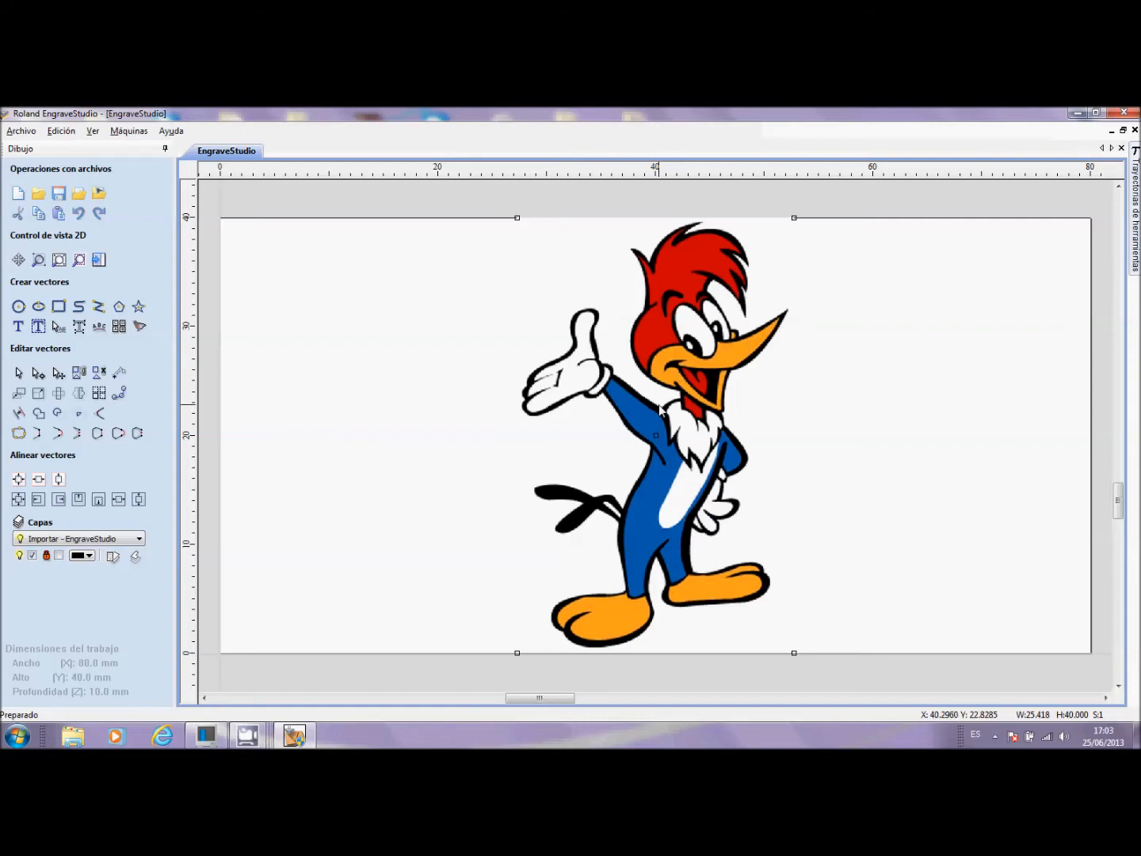
scroll(665, 464, "up", 5)
scroll(660, 460, "up", 3)
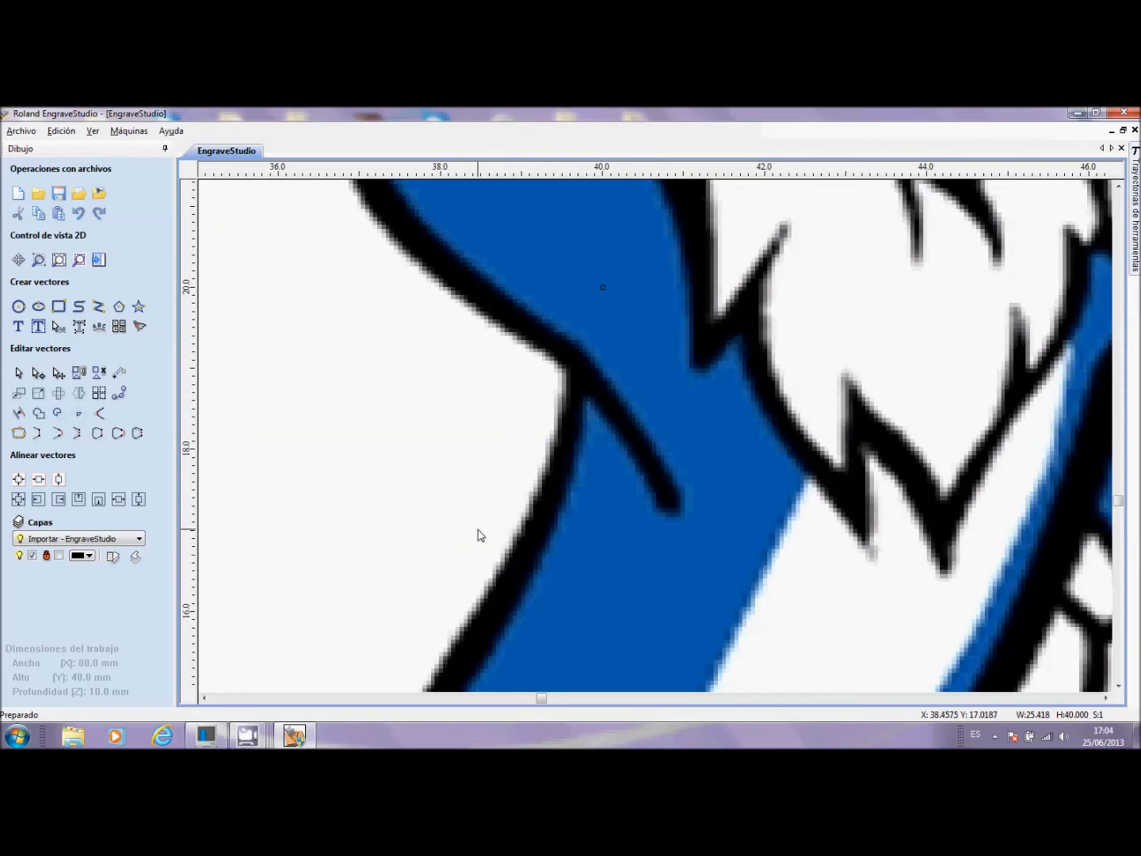
scroll(663, 365, "down", 2)
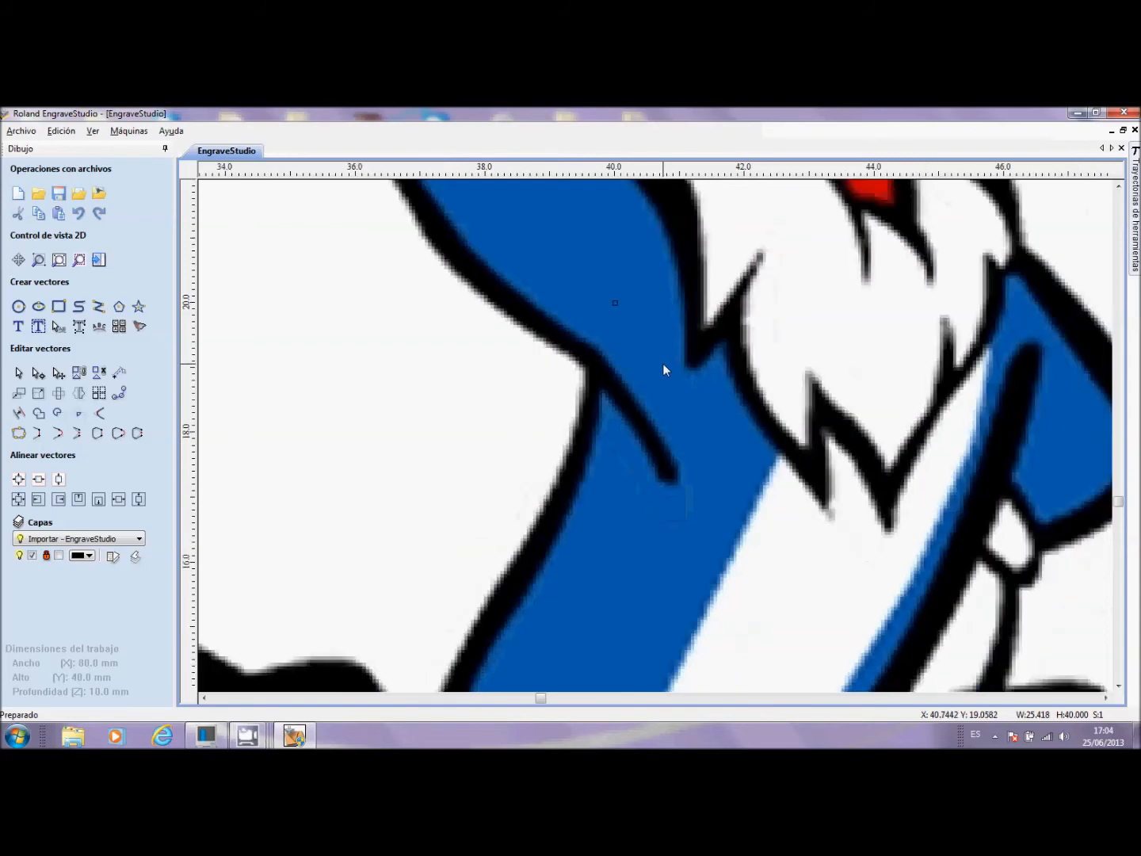
scroll(663, 362, "down", 4)
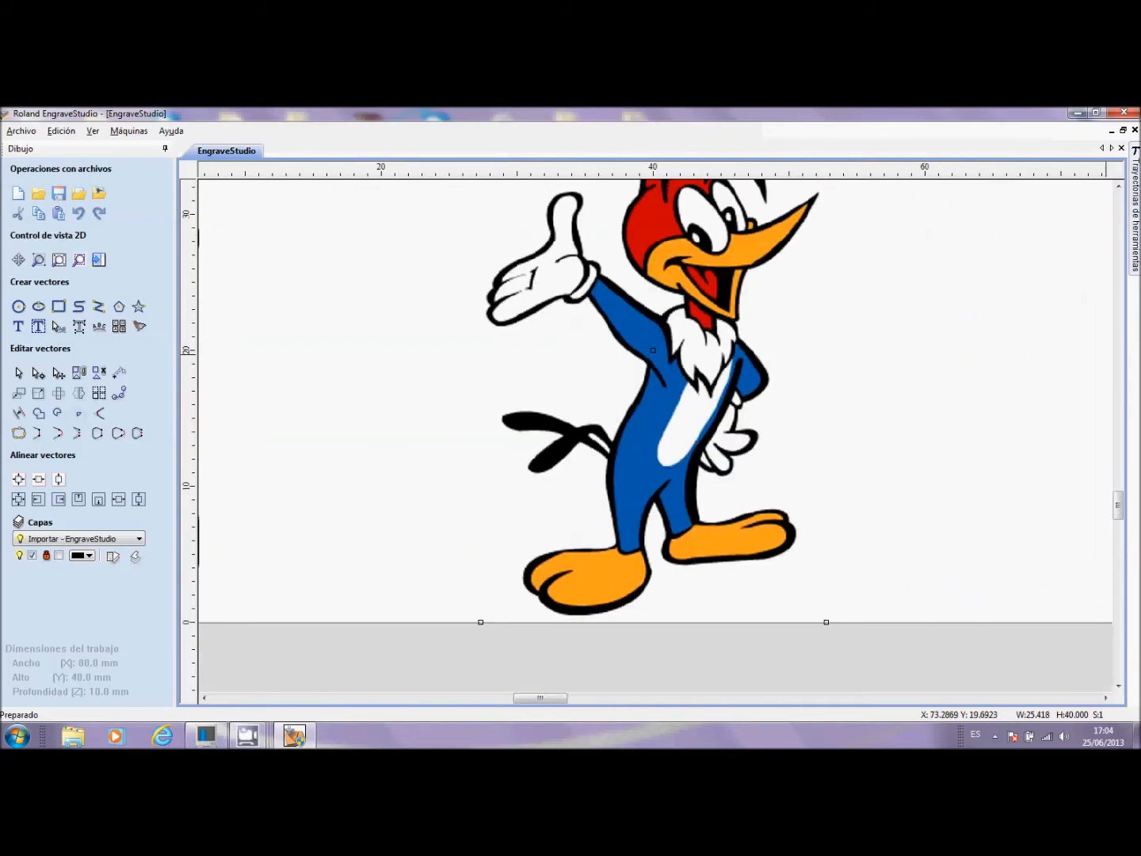
left_click_drag(1112, 508, 1120, 504)
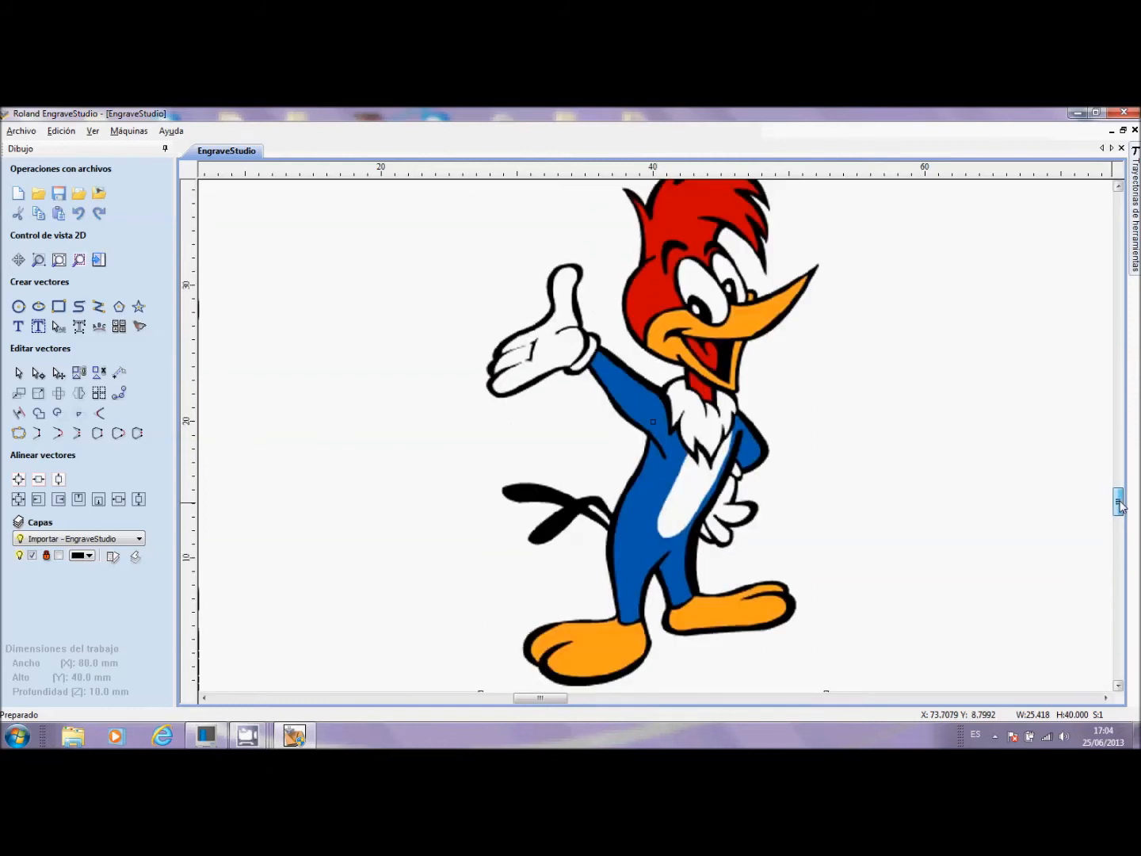
scroll(974, 485, "up", 1)
scroll(973, 486, "down", 1)
left_click_drag(1118, 515, 1116, 503)
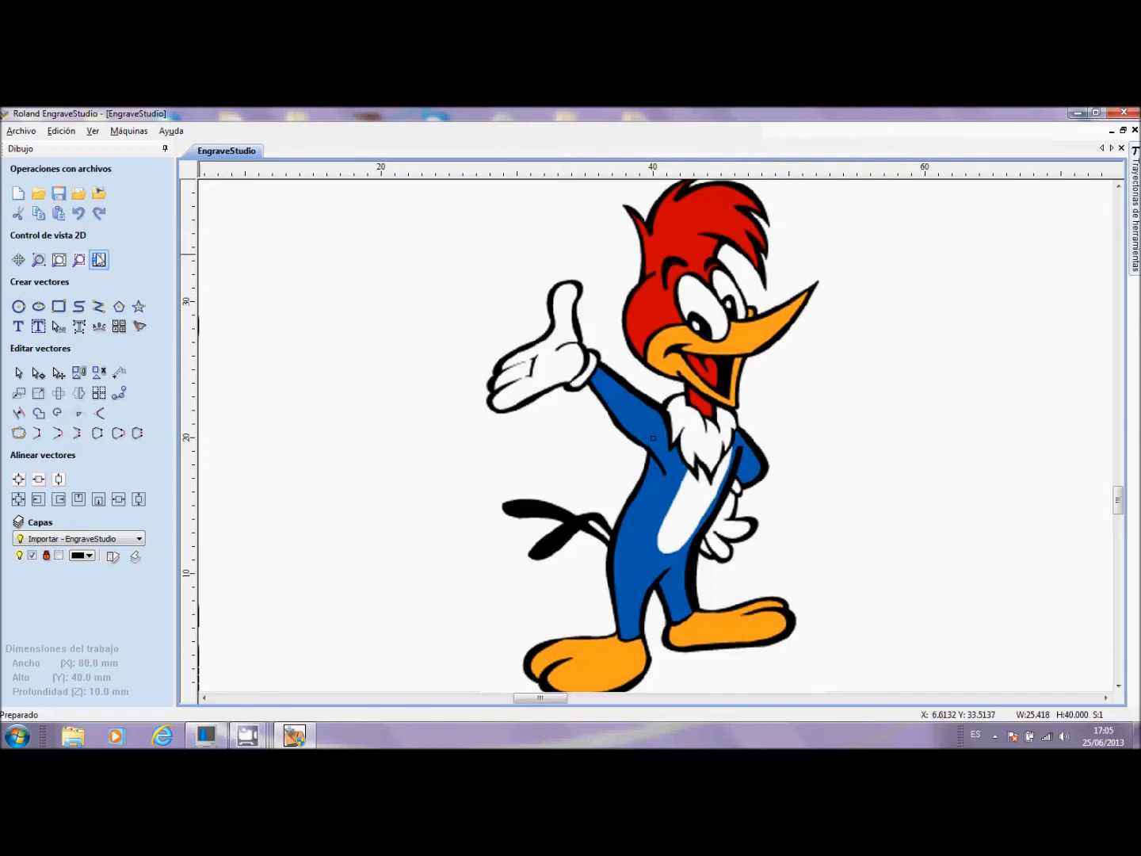
Cut the woodpecker image from the plate and paste it back in the same place
left_click(19, 373)
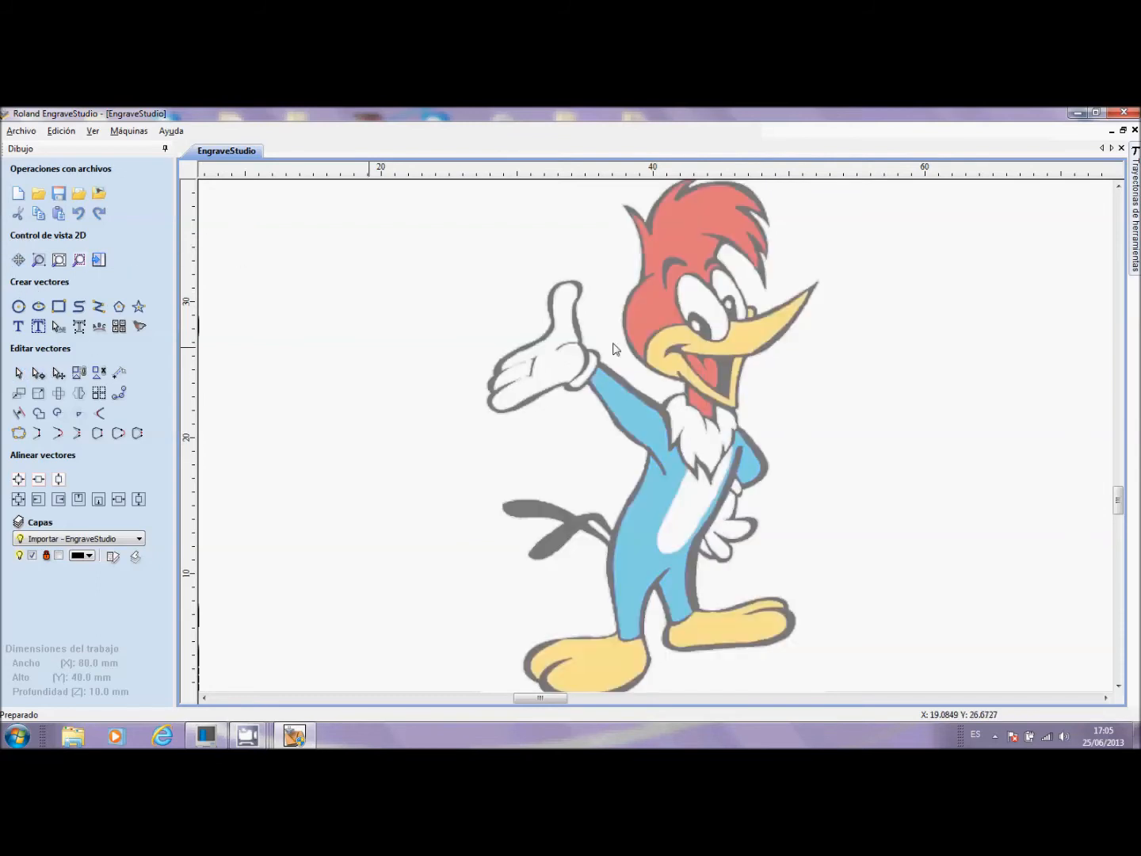
left_click(731, 346)
left_click(19, 215)
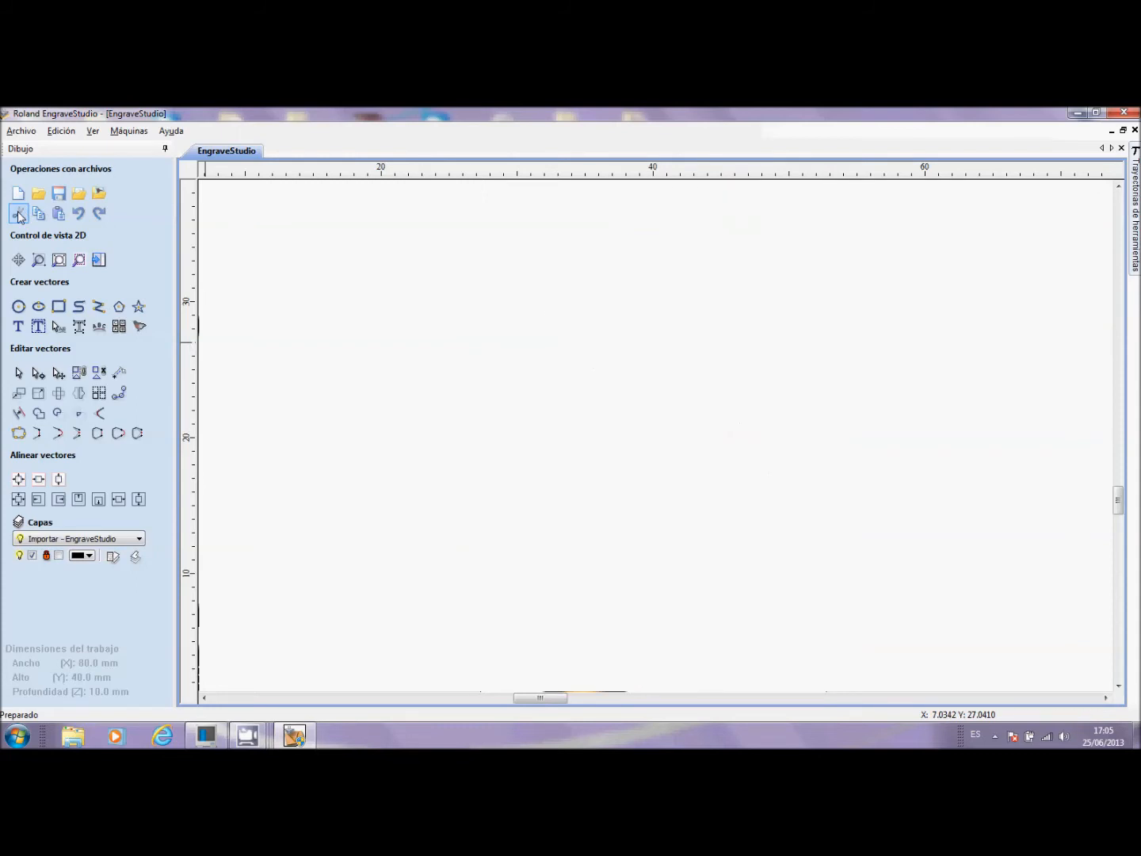
left_click(60, 214)
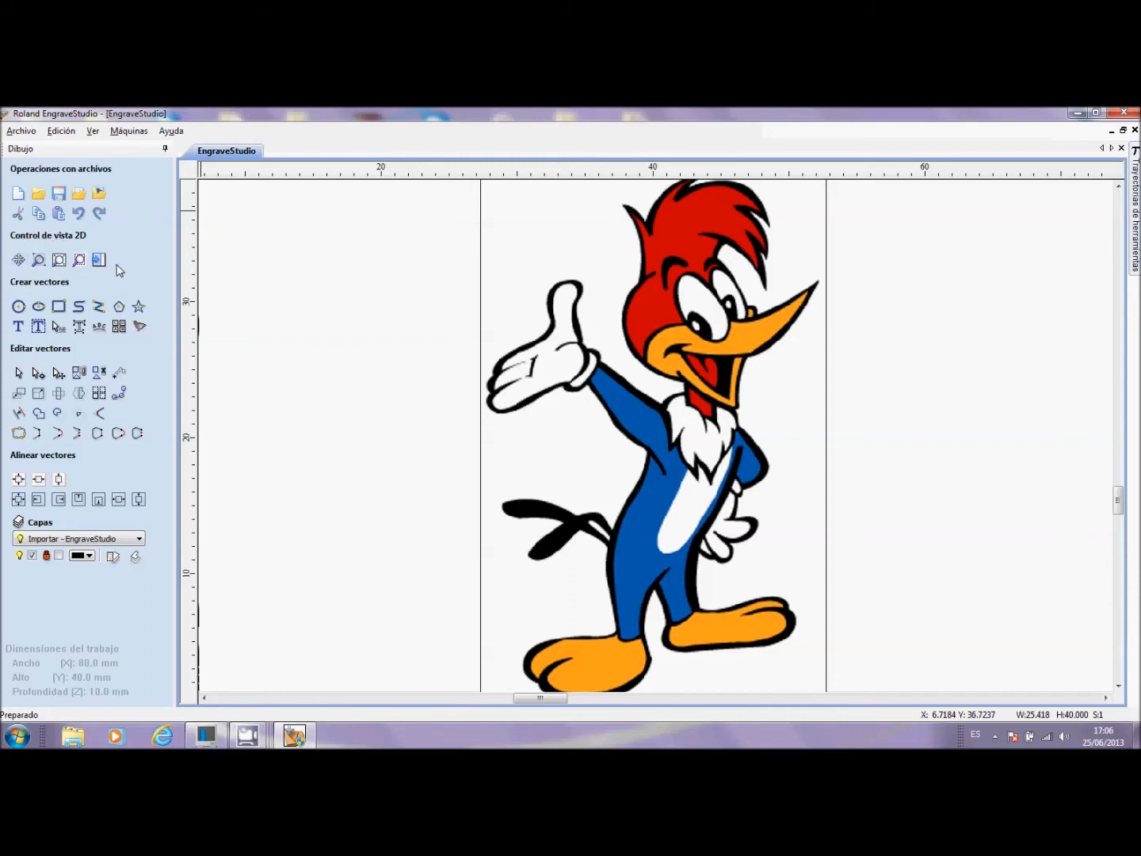
View the woodpecker image by panning, magnifying the raised hand, showing the whole plate and zooming to the selected image
left_click(19, 261)
mouse_move(422, 439)
middle_mouse_down()
mouse_move(296, 432)
mouse_move(588, 438)
mouse_move(386, 445)
mouse_move(606, 458)
mouse_move(388, 446)
mouse_move(539, 468)
mouse_move(431, 459)
mouse_move(510, 453)
middle_mouse_up()
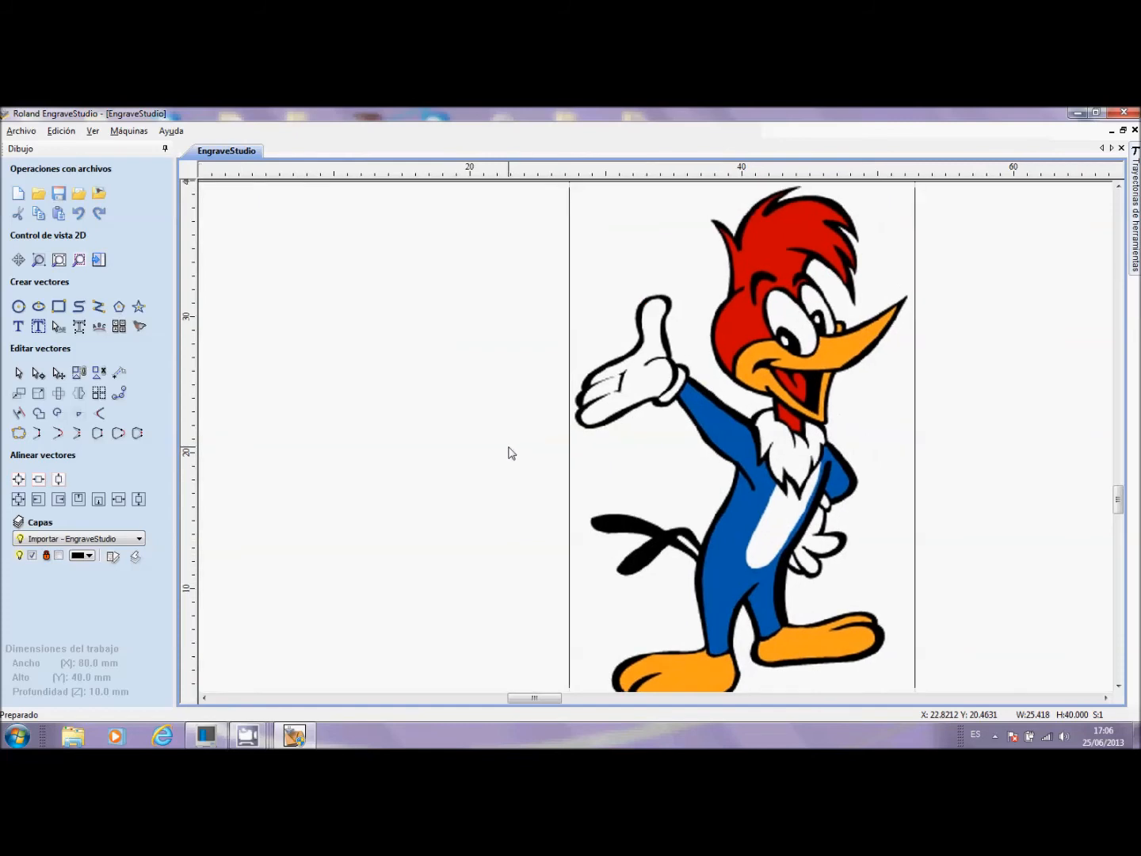
left_click(38, 259)
left_click_drag(599, 268, 715, 354)
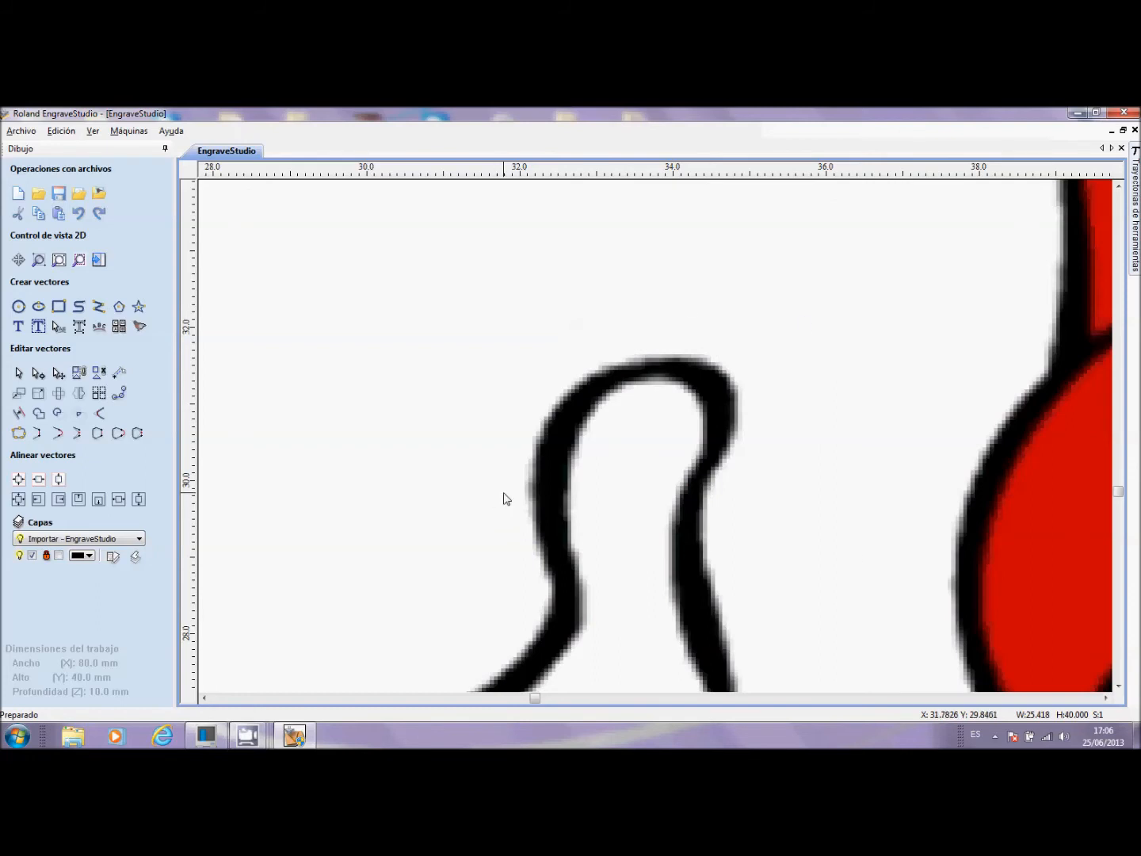
left_click(59, 266)
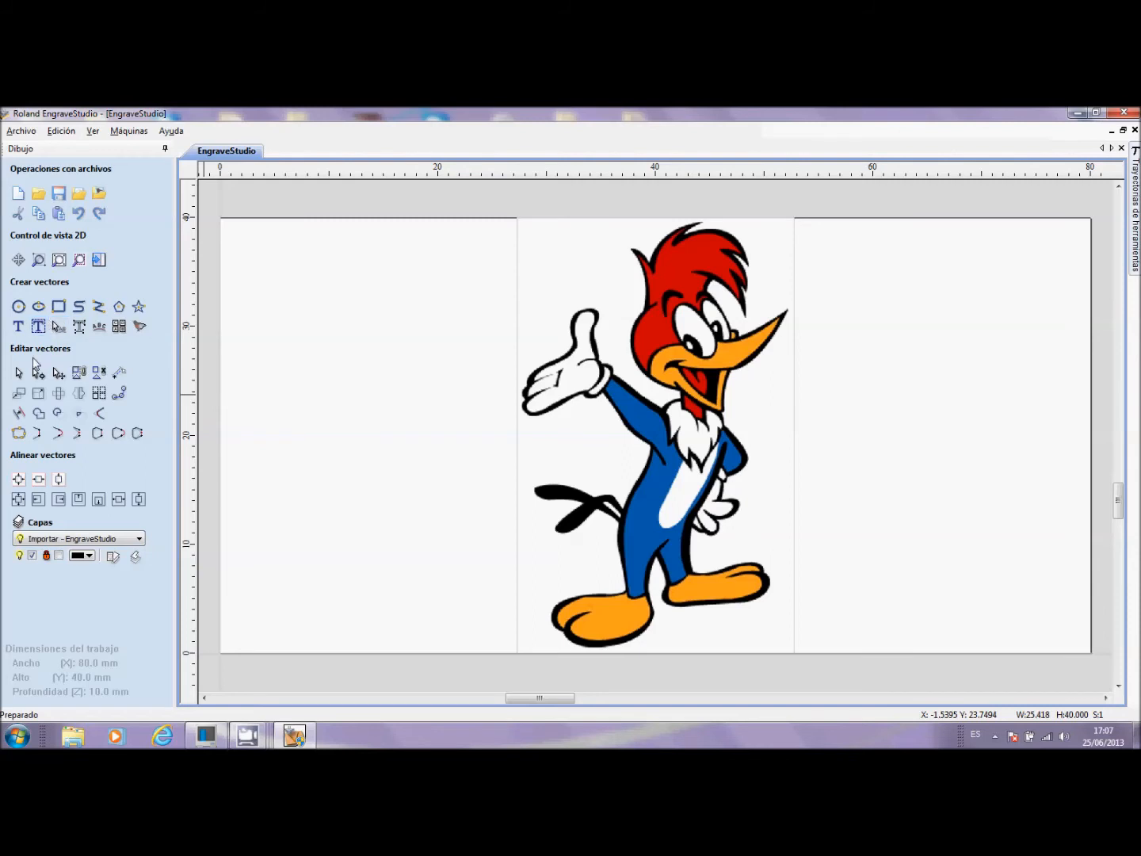
left_click(723, 371)
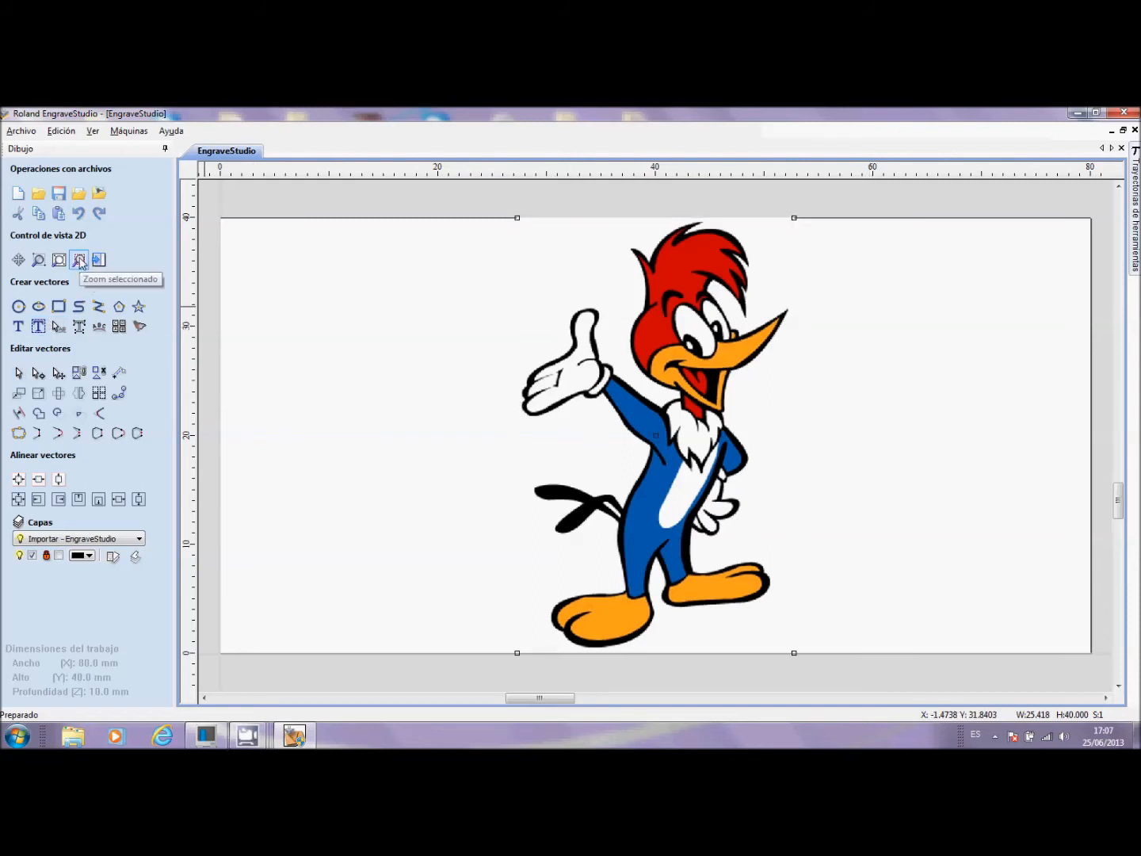
left_click(79, 261)
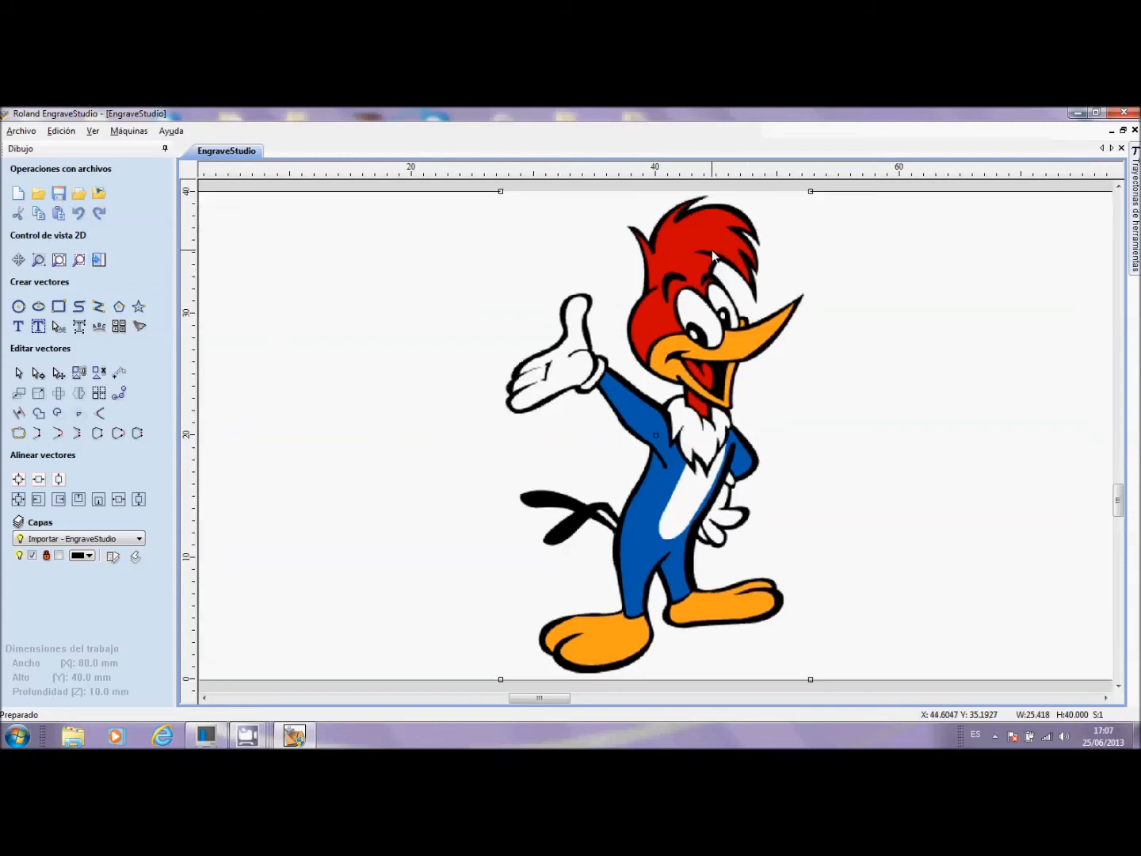
Display the toolpath operations and return to the drawing tools
left_click(99, 260)
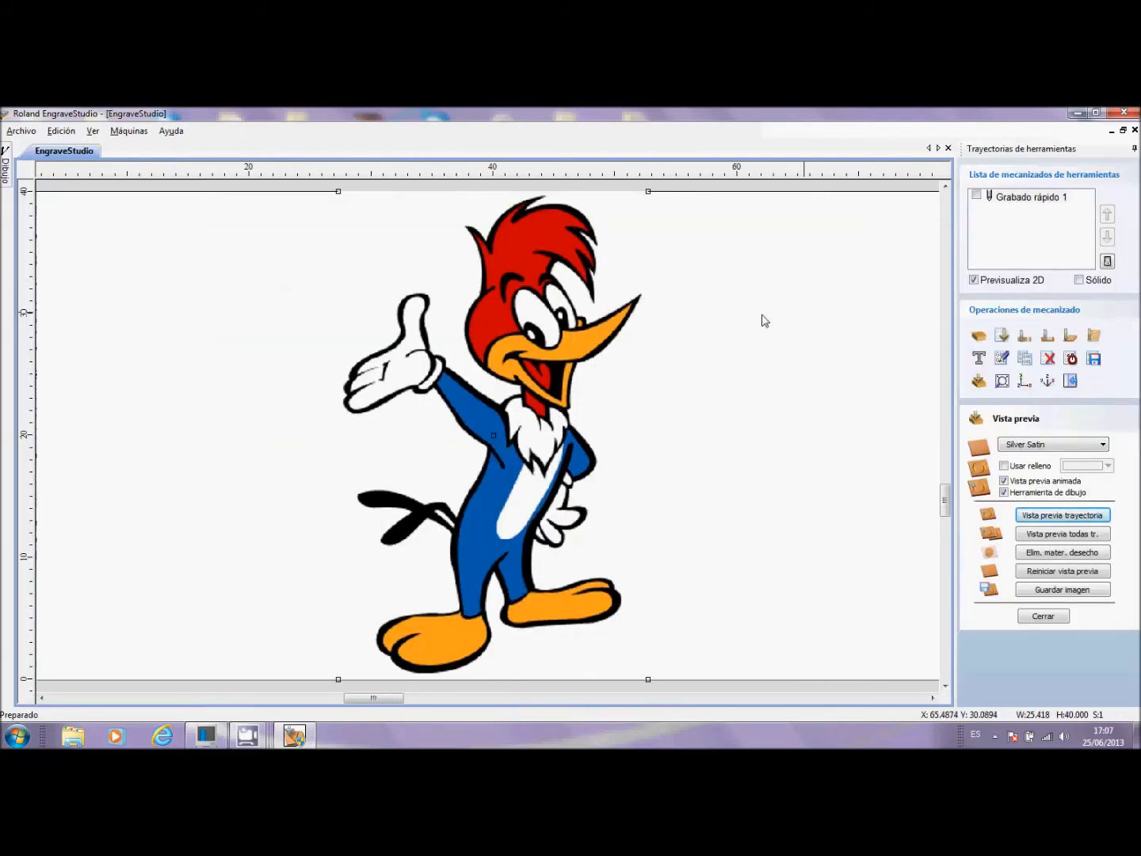
left_click(1134, 147)
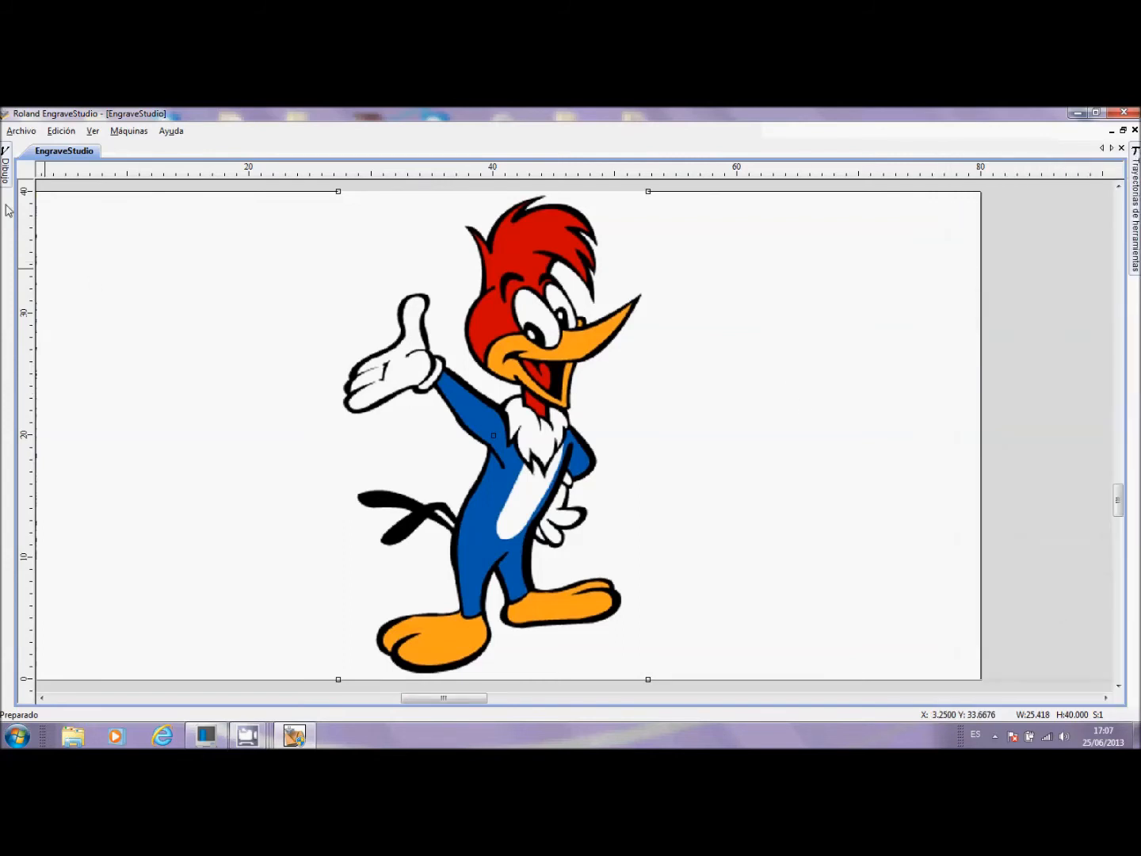
mouse_move(6, 181)
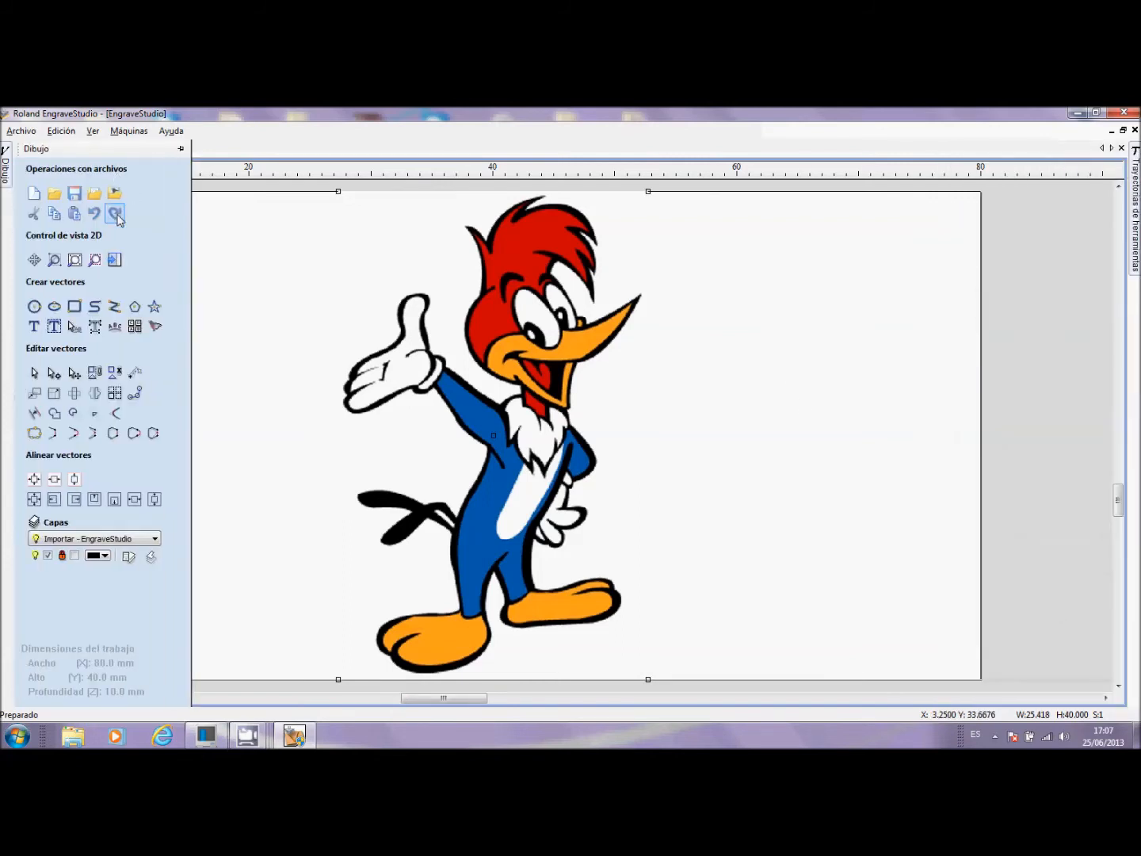
left_click(180, 149)
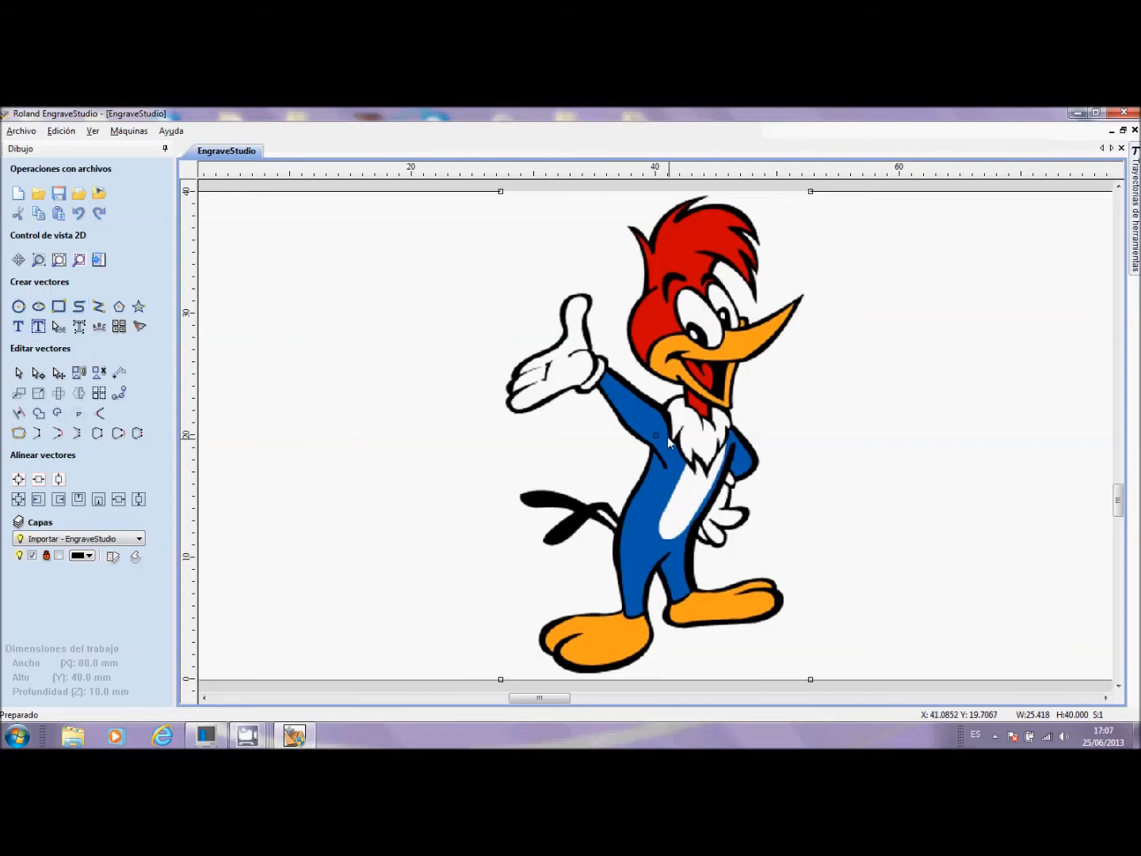
Delete the woodpecker image from the plate
left_click(19, 373)
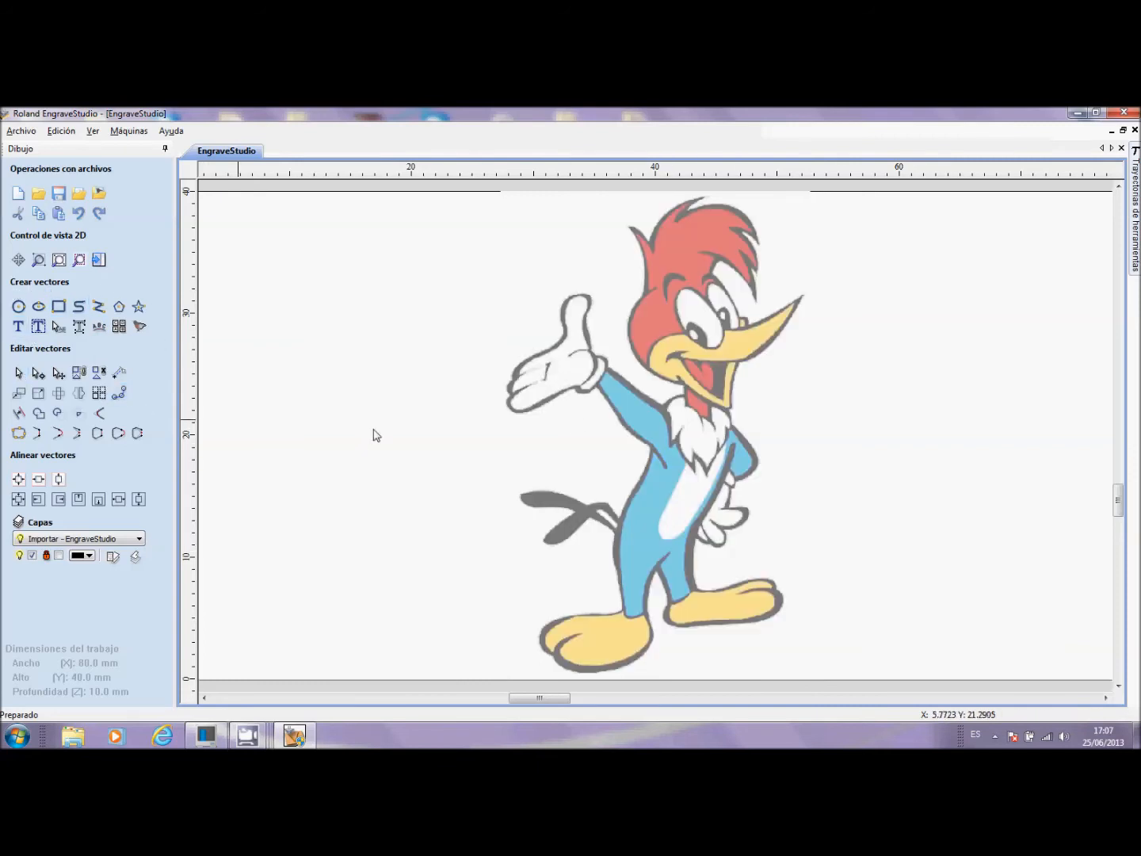
left_click(627, 421)
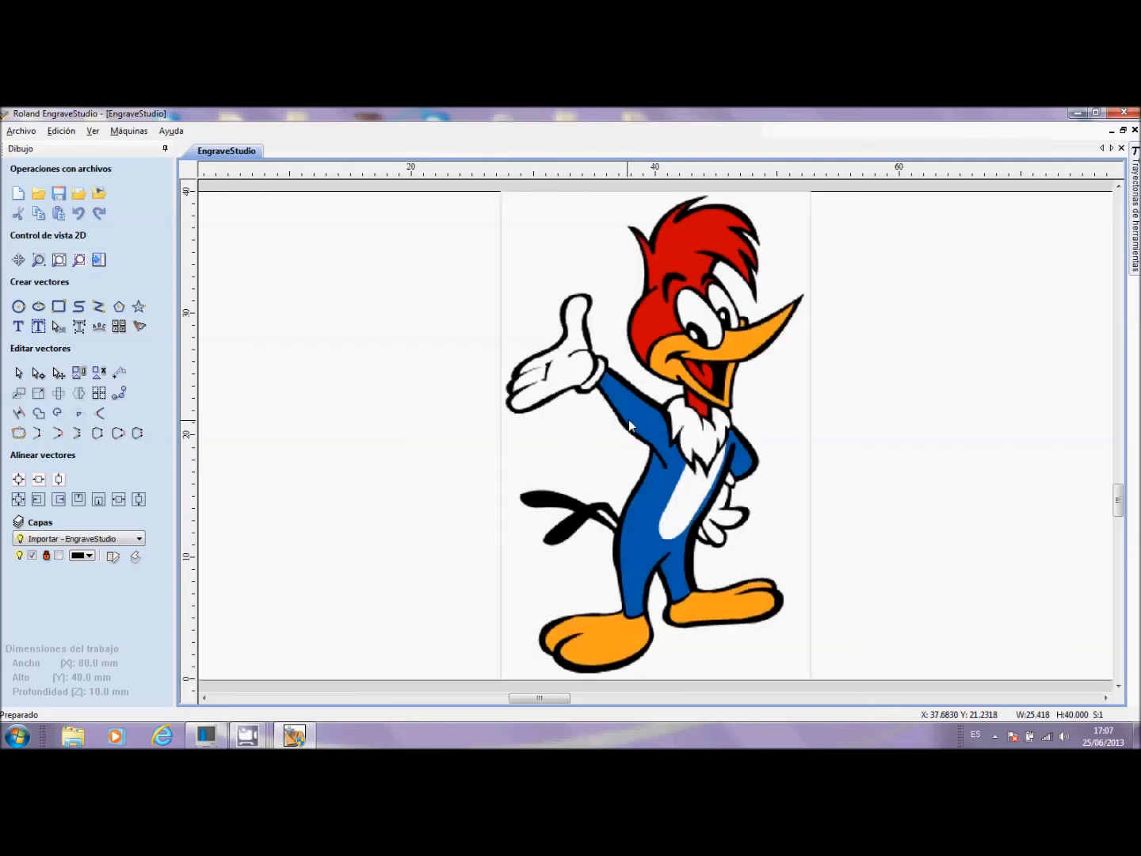
left_click(716, 427)
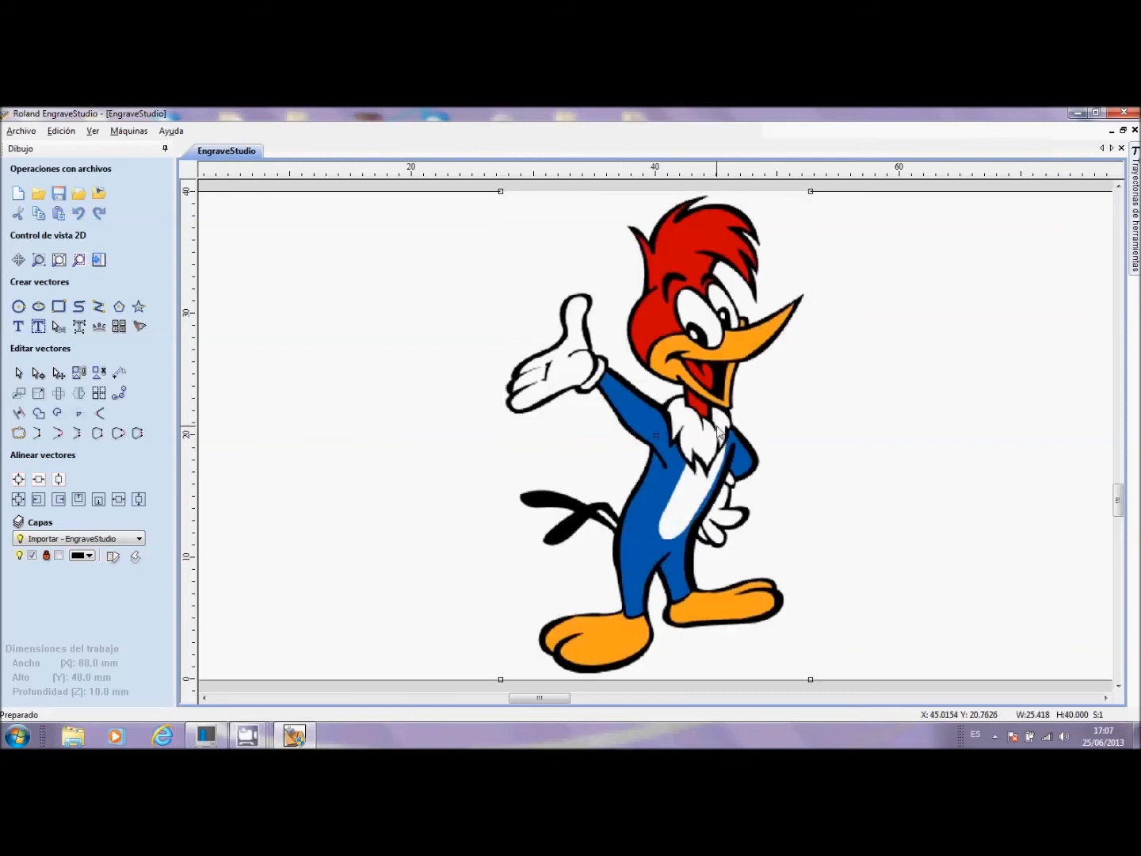
key("Delete")
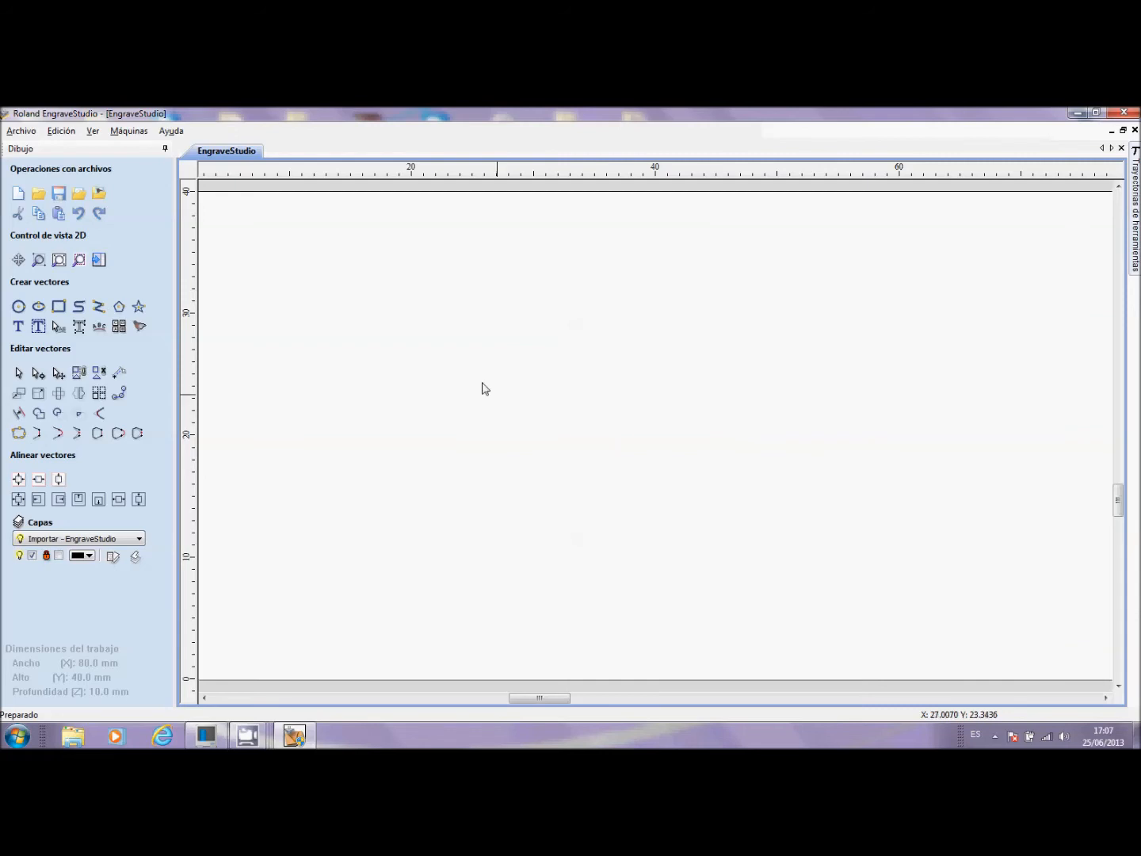
Draw a circle about 21 mm in diameter, centred at about X 15.7, Y 14.8 on the plate
left_click(58, 260)
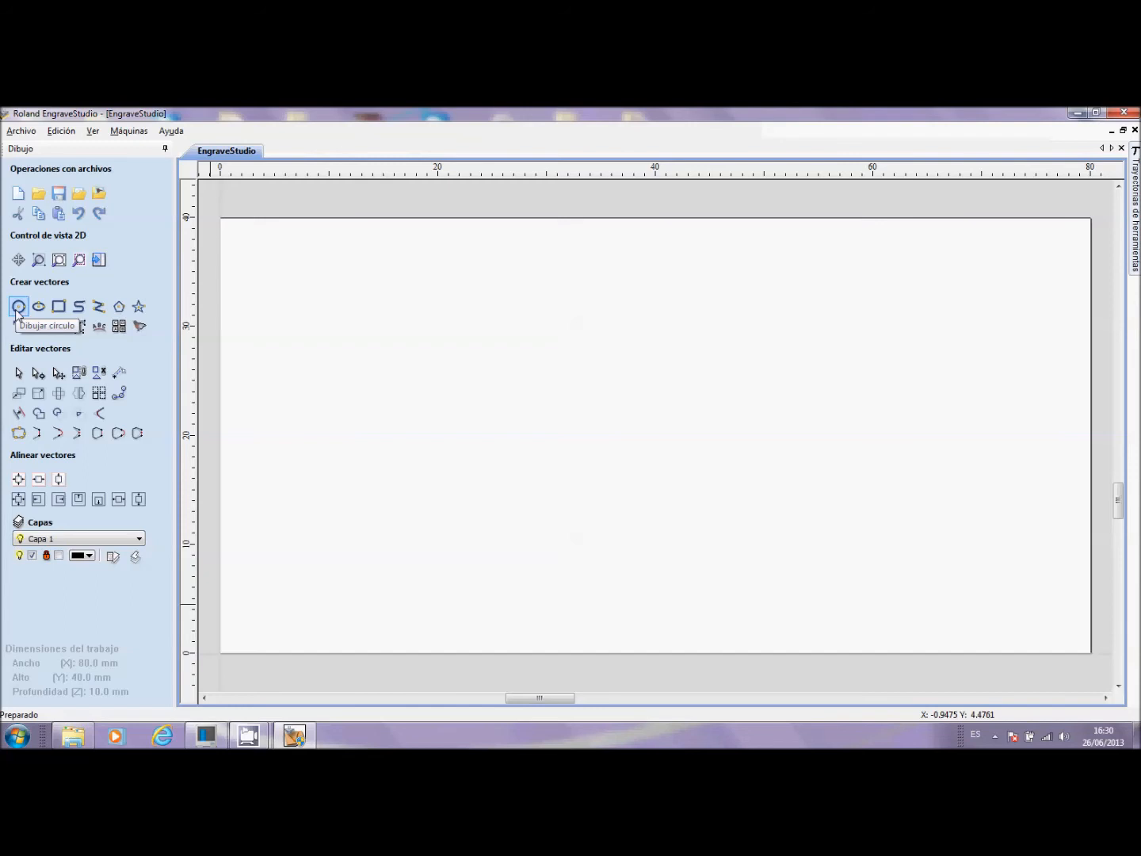
left_click(17, 307)
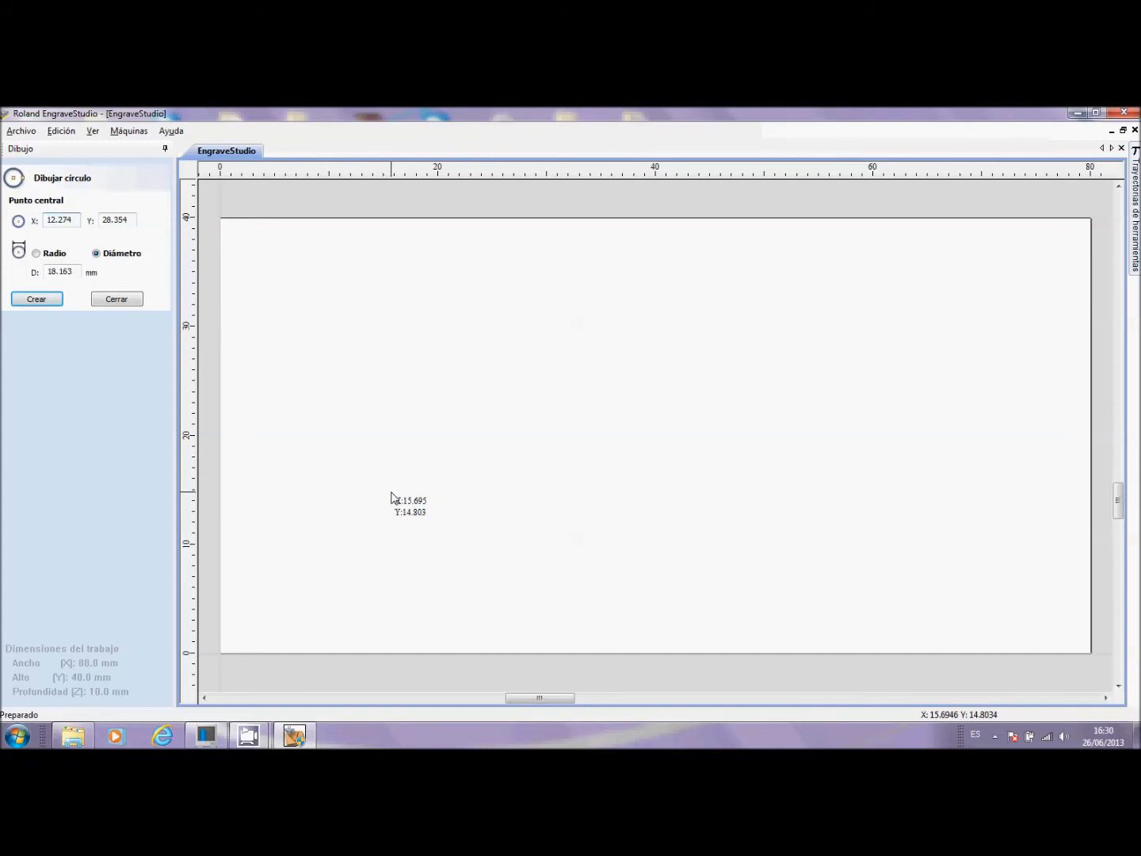
left_click_drag(390, 492, 504, 481)
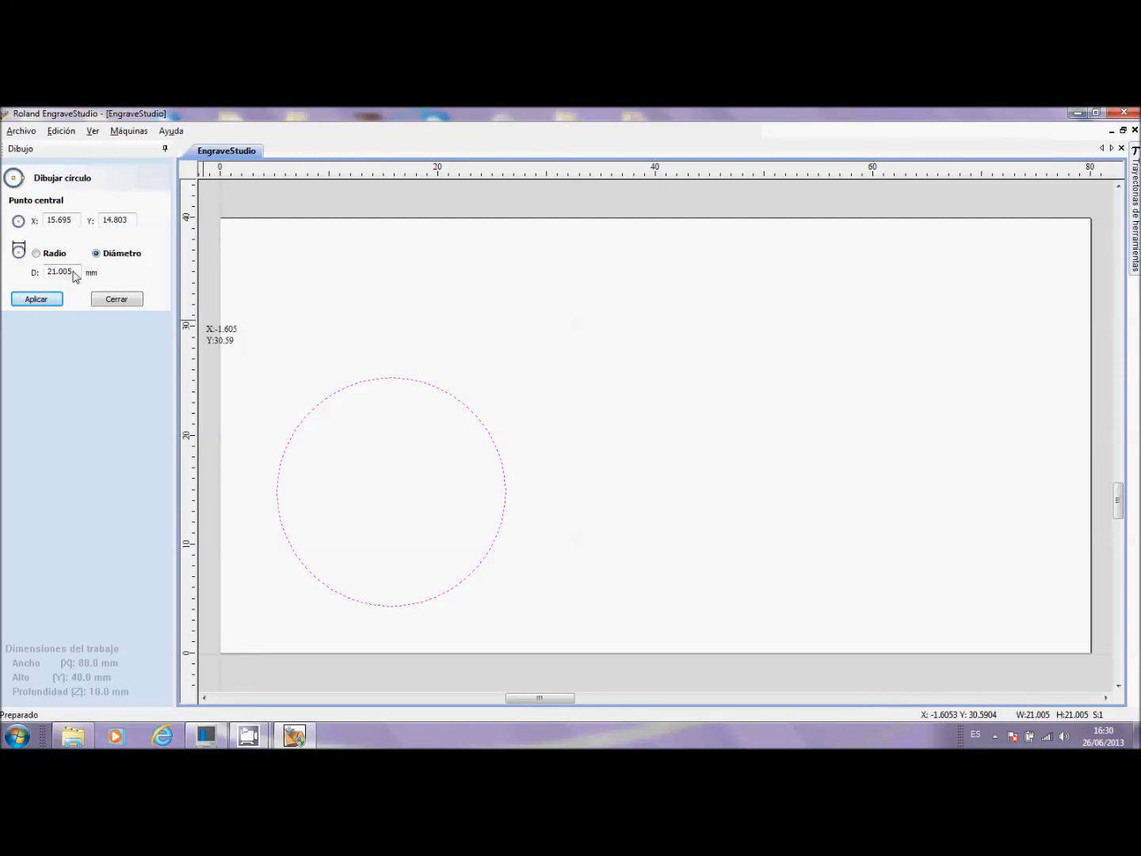
Set the circle's diameter to 10 mm
left_click_drag(74, 275, 46, 274)
type("10")
left_click(41, 301)
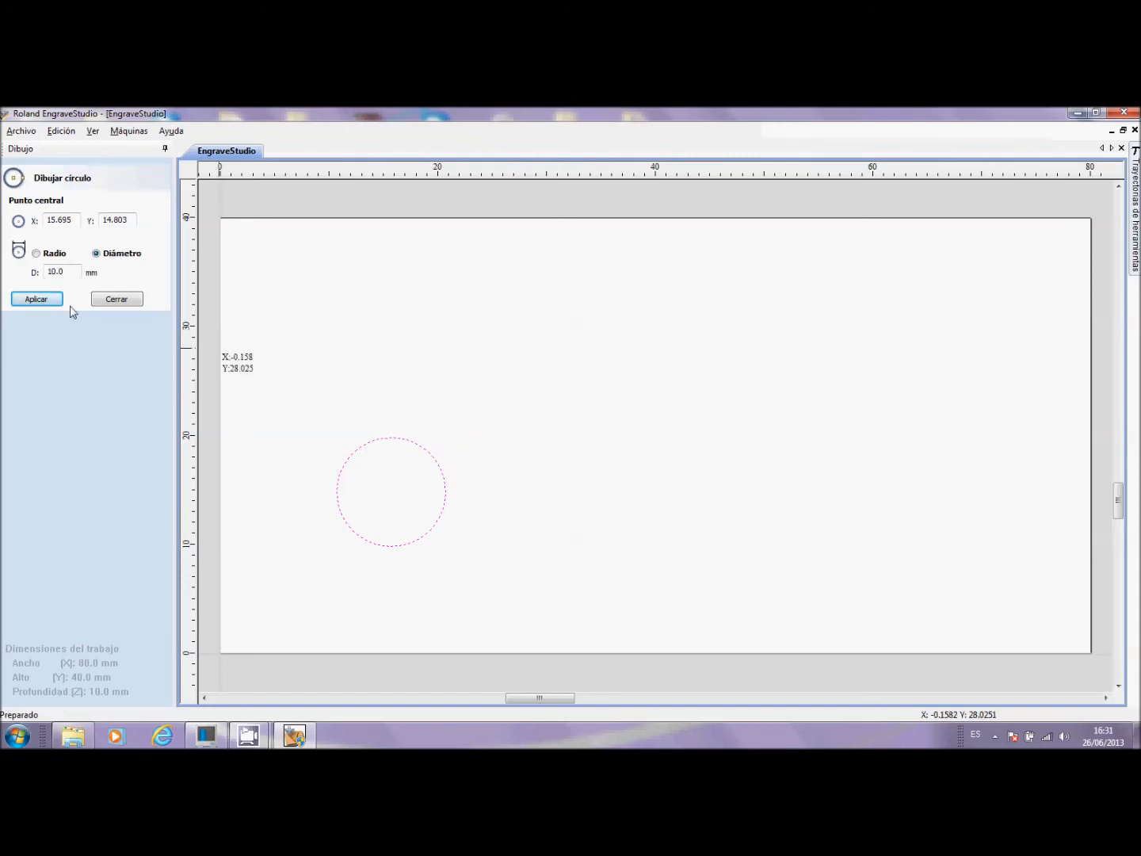
Set the circle's centre point to X 10, Y 10 and finish the circle
double_click(75, 221)
type("10")
left_click(135, 223)
type("10")
left_click(40, 302)
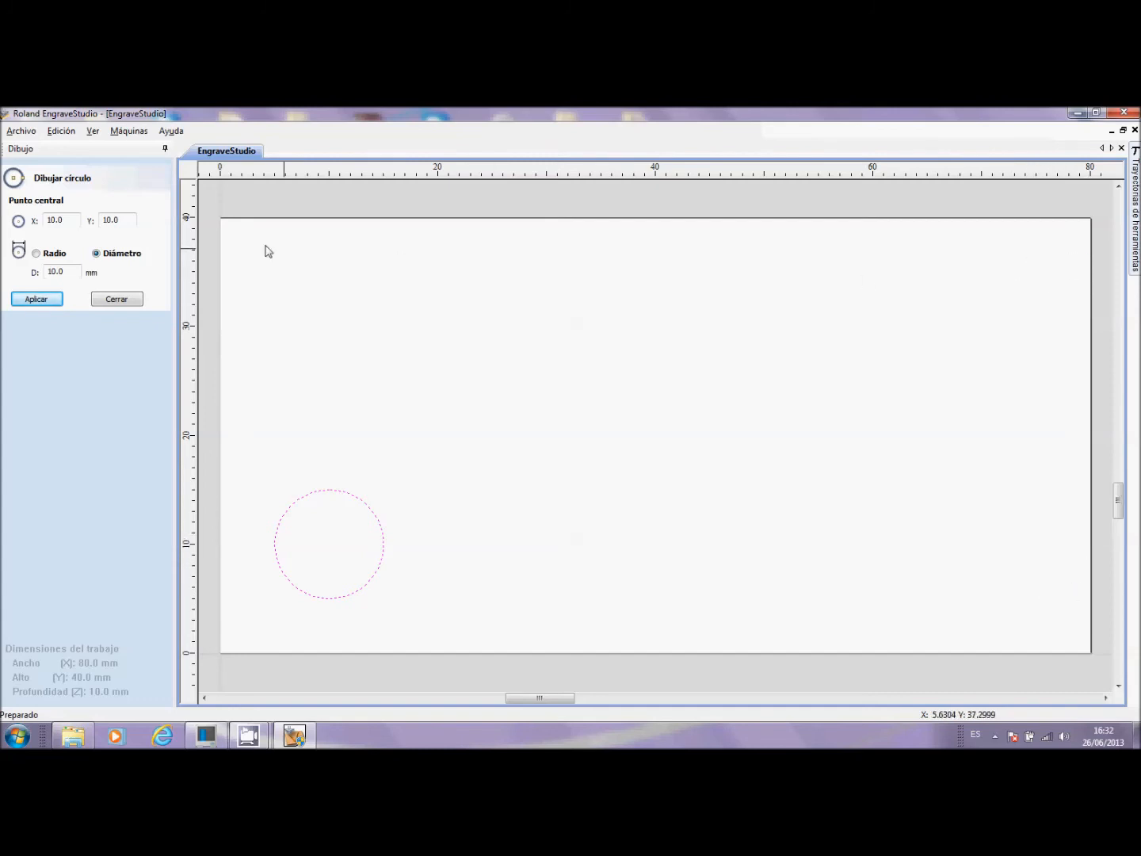
left_click(118, 300)
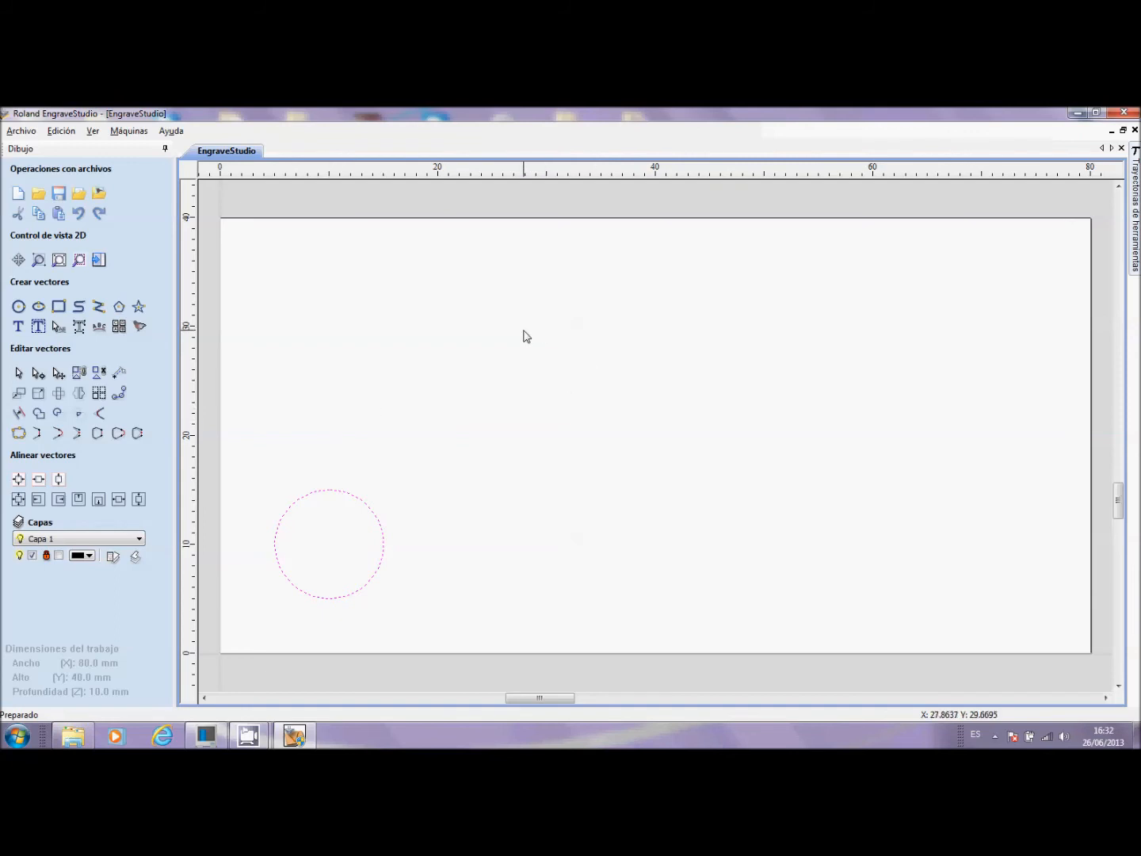
left_click(639, 390)
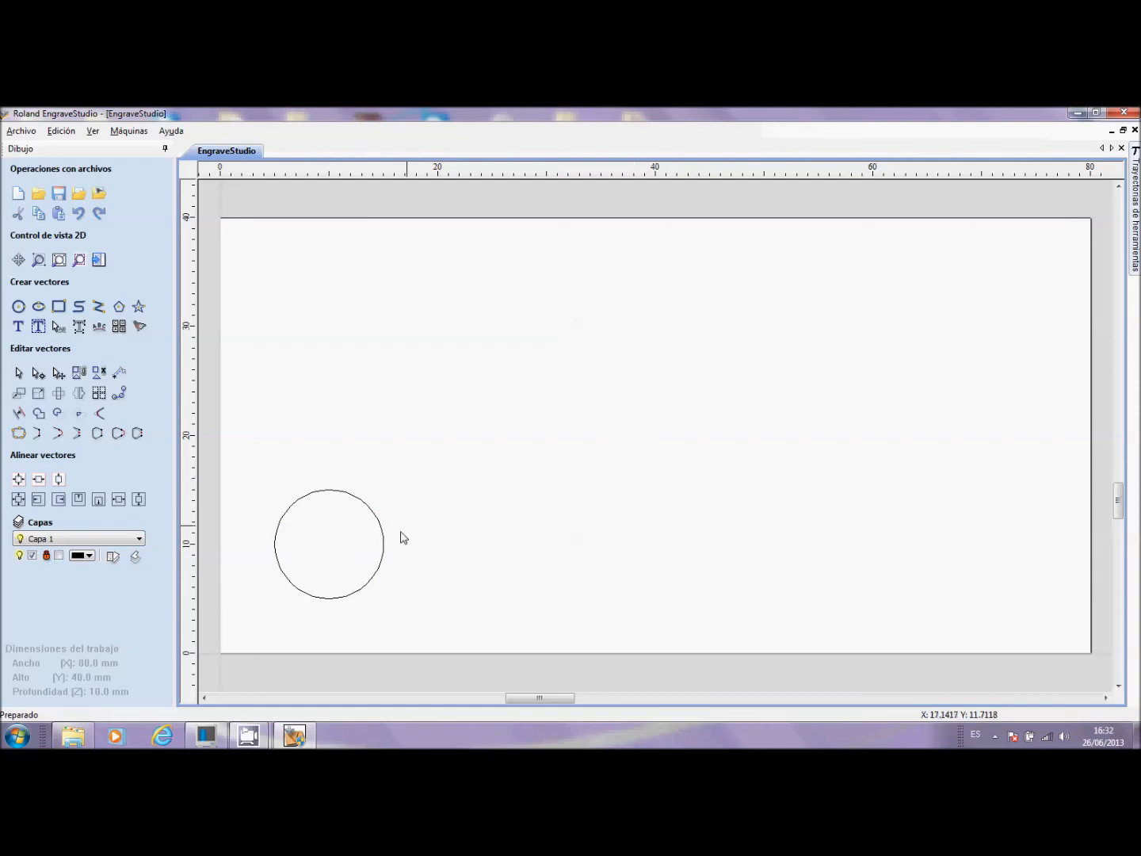
Reopen the existing circle for editing and set its diameter to 15 mm
left_click(384, 557)
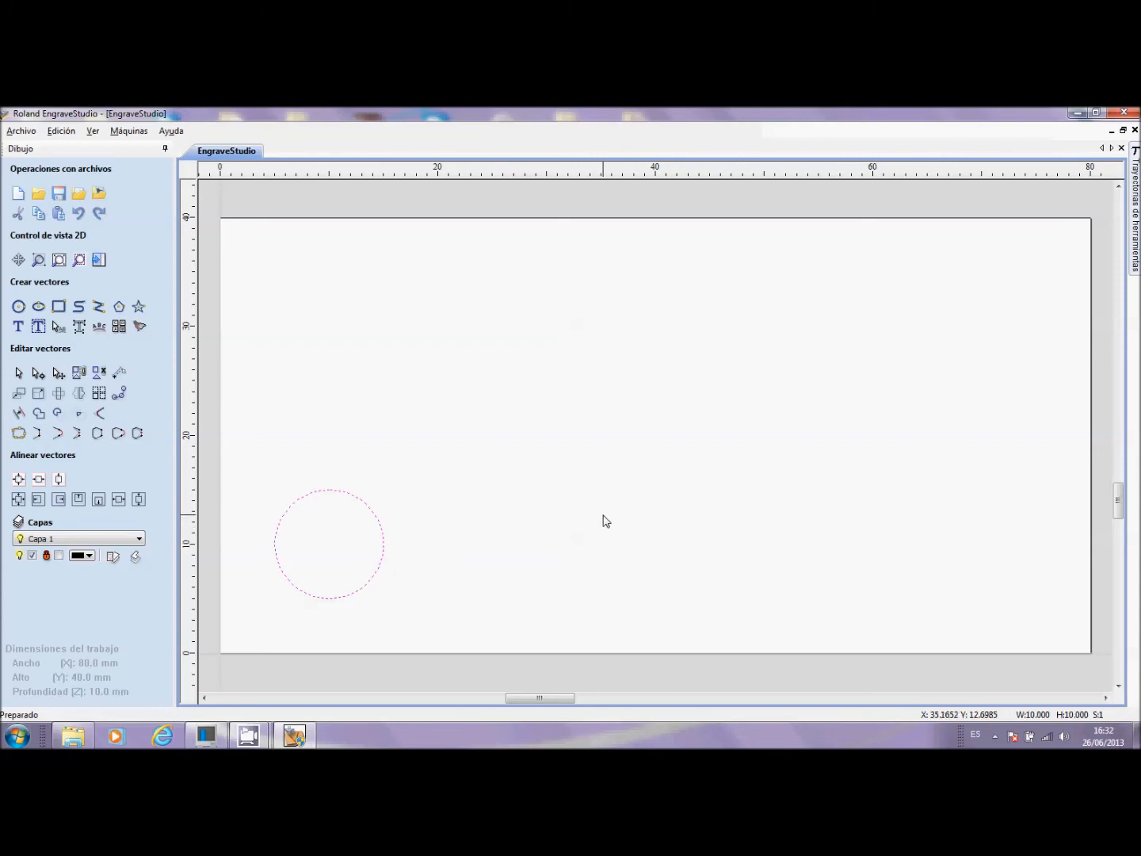
left_click(18, 307)
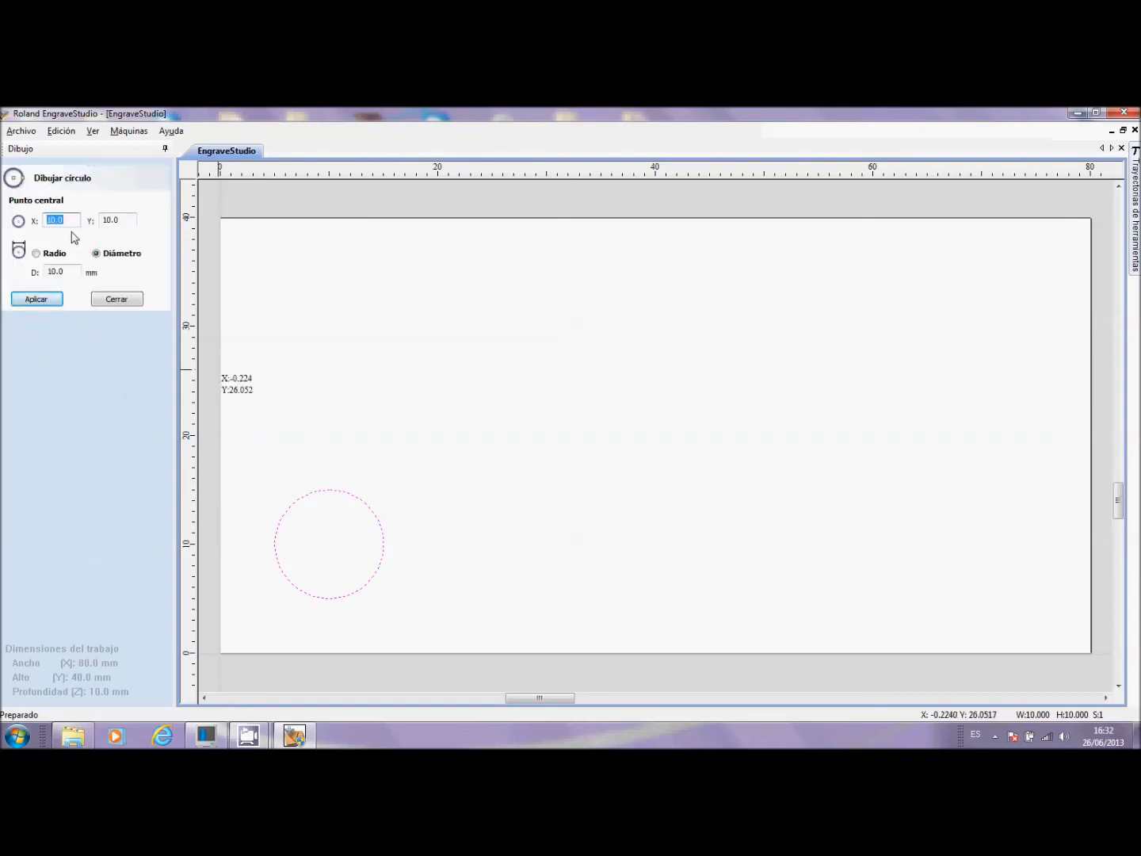
left_click(70, 272)
type("15")
left_click(60, 299)
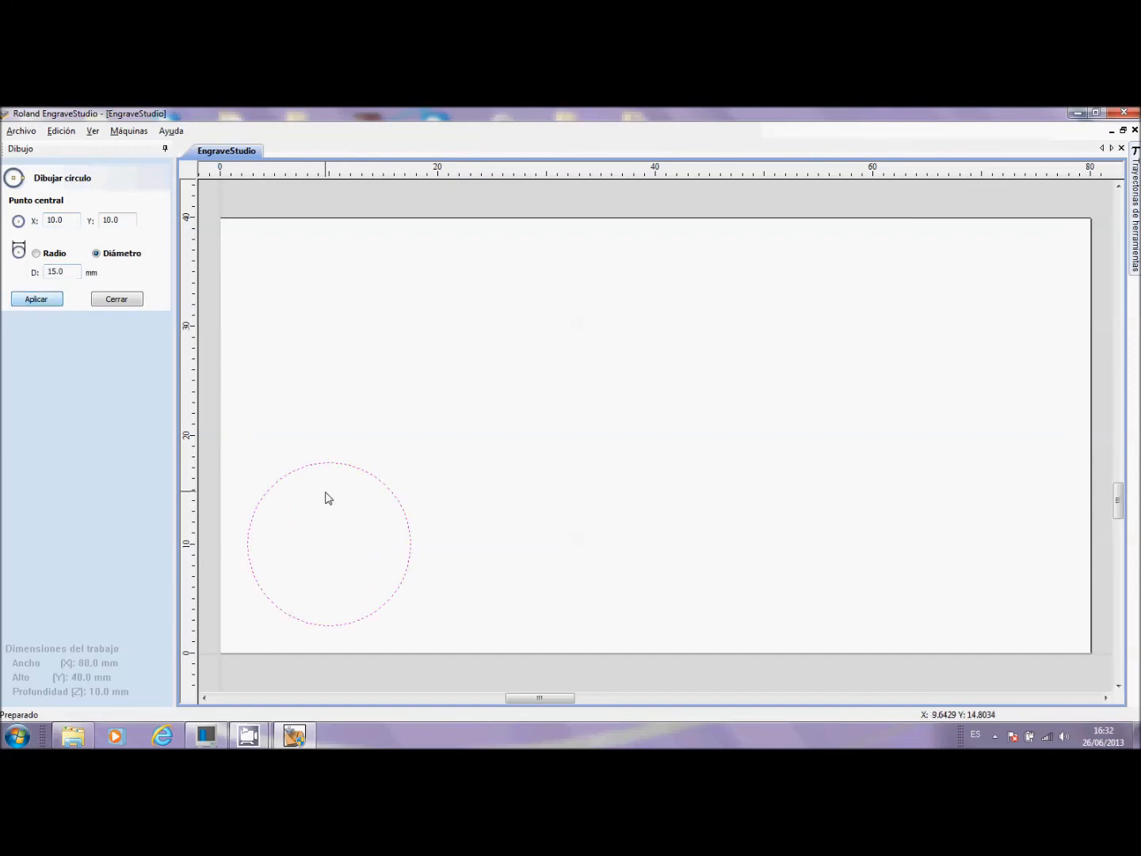
left_click(117, 299)
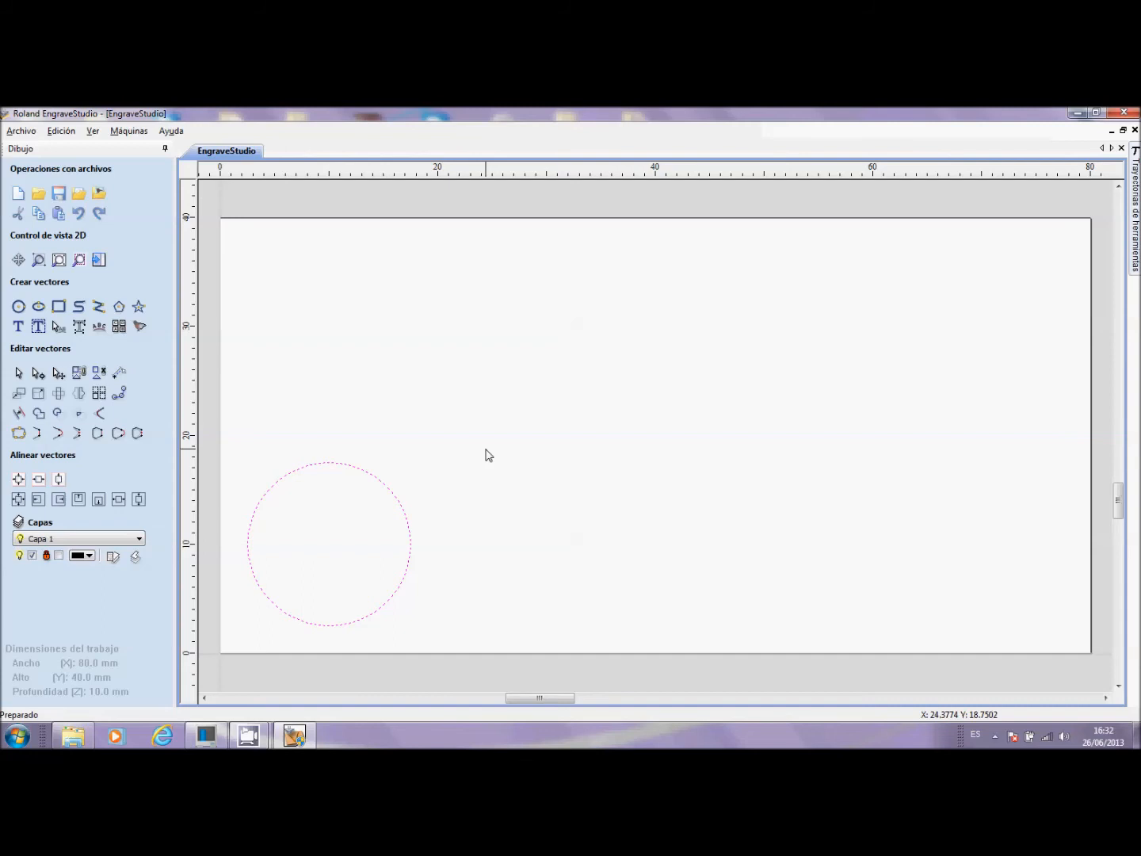
left_click(647, 354)
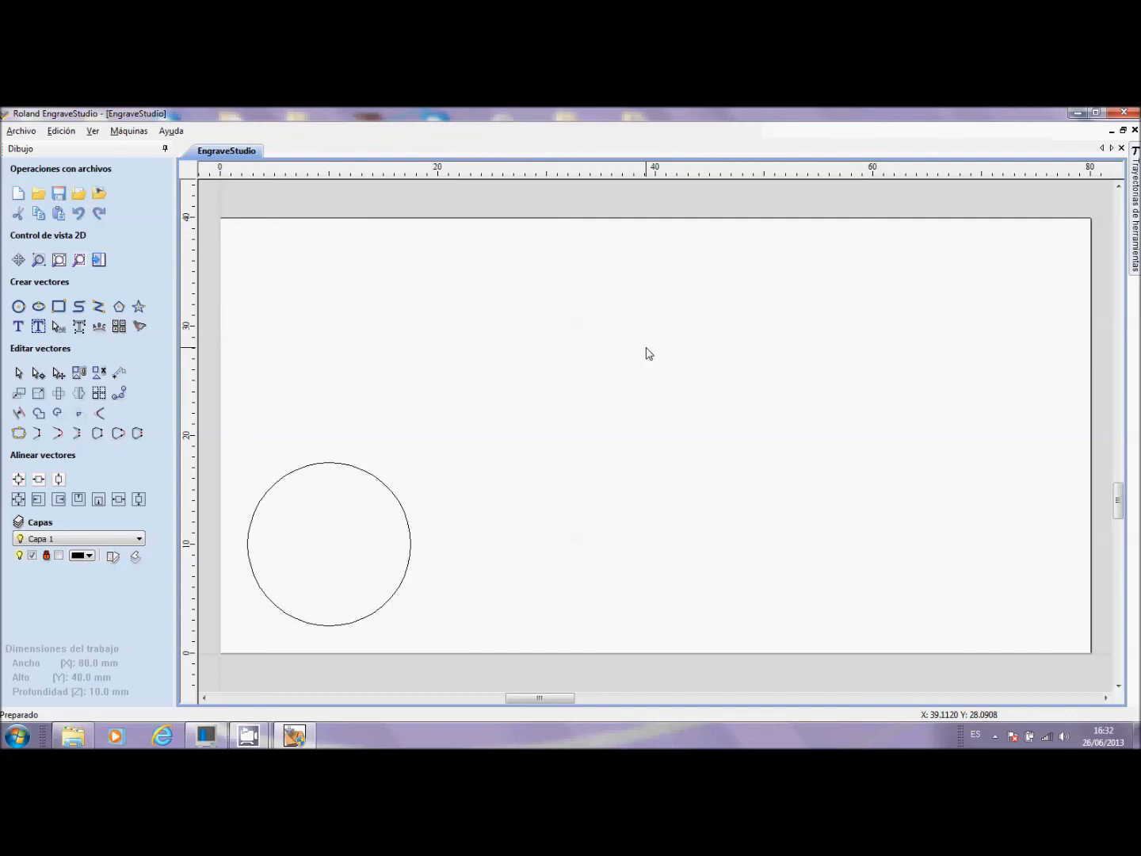
Draw an ellipse about 20 mm wide and 5 mm high, centred at about X 34.4, Y 19.9 on the plate
left_click(40, 308)
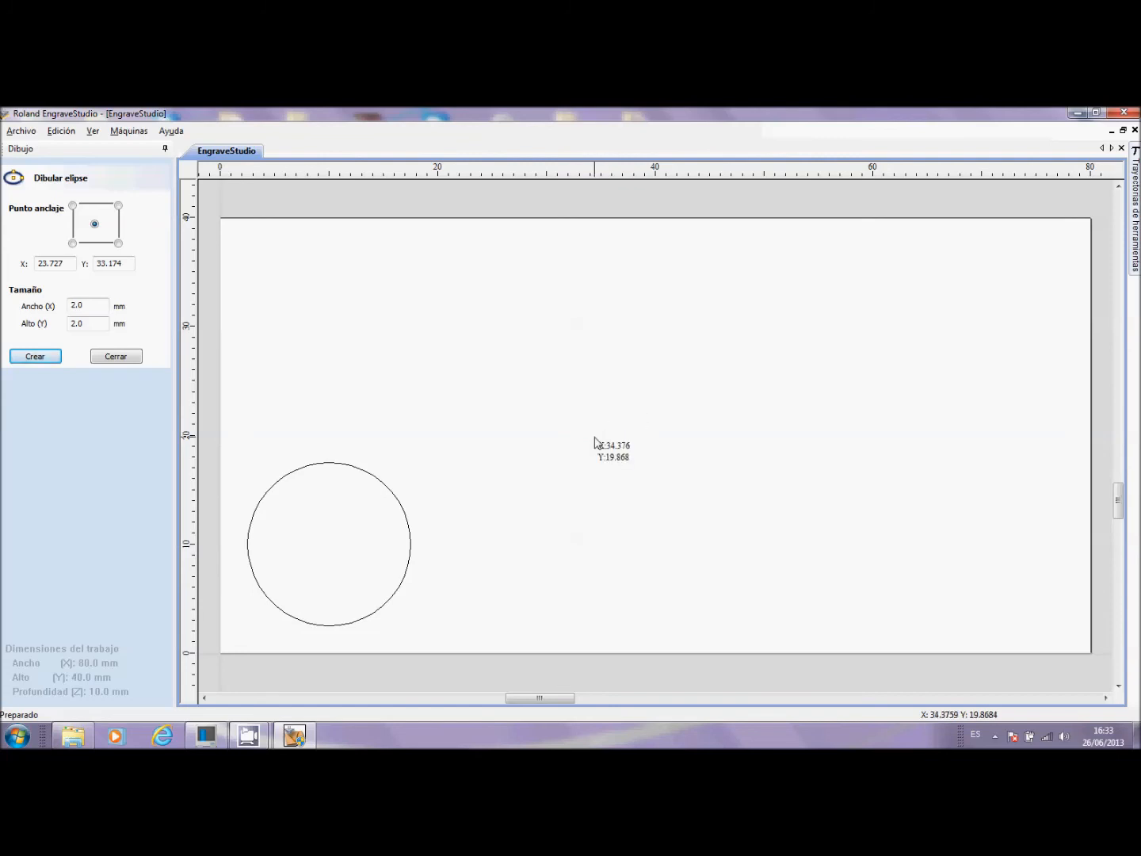
left_click_drag(594, 437, 727, 392)
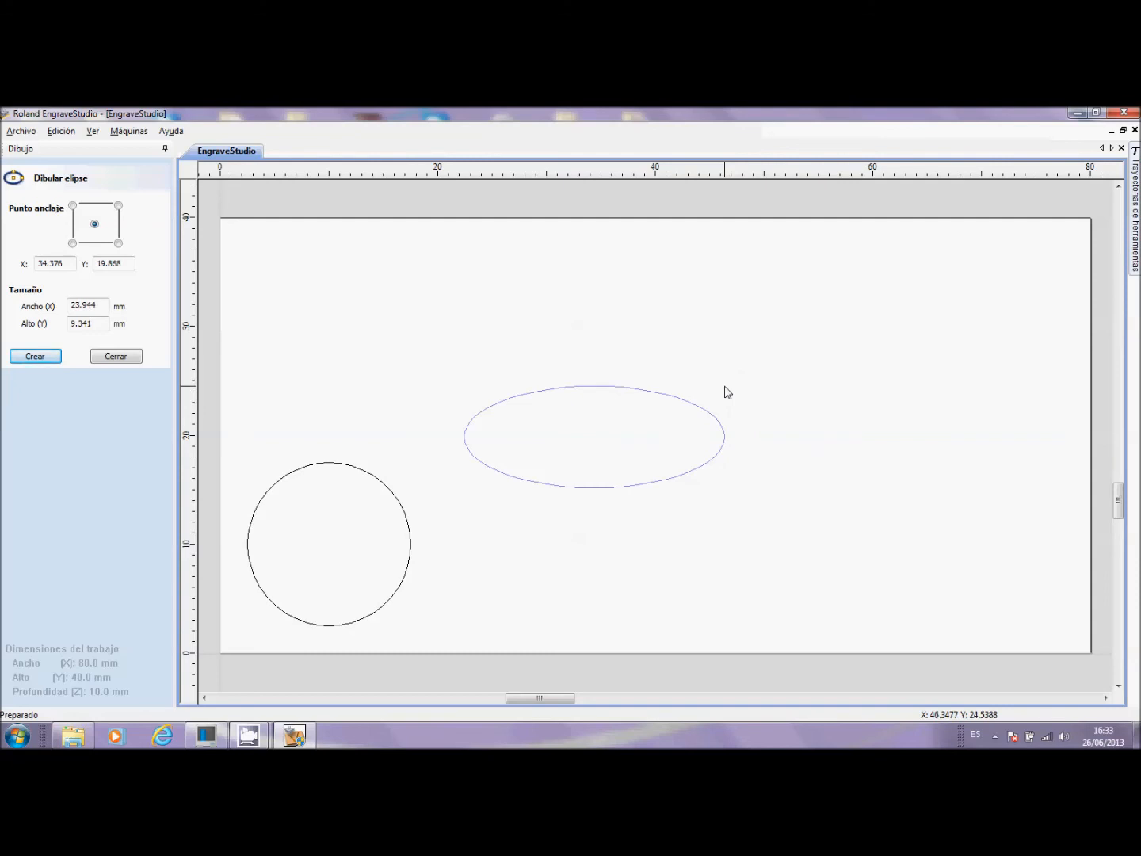
left_click_drag(728, 392, 703, 410)
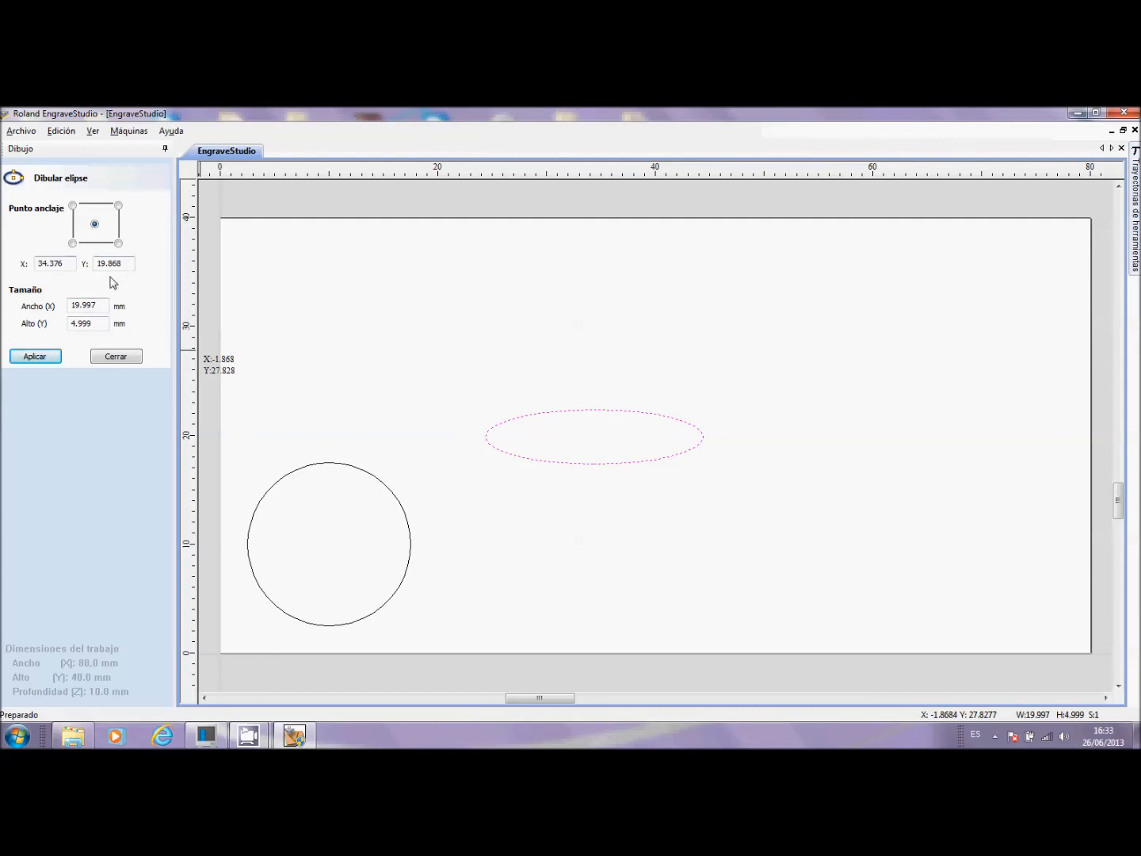
left_click(115, 356)
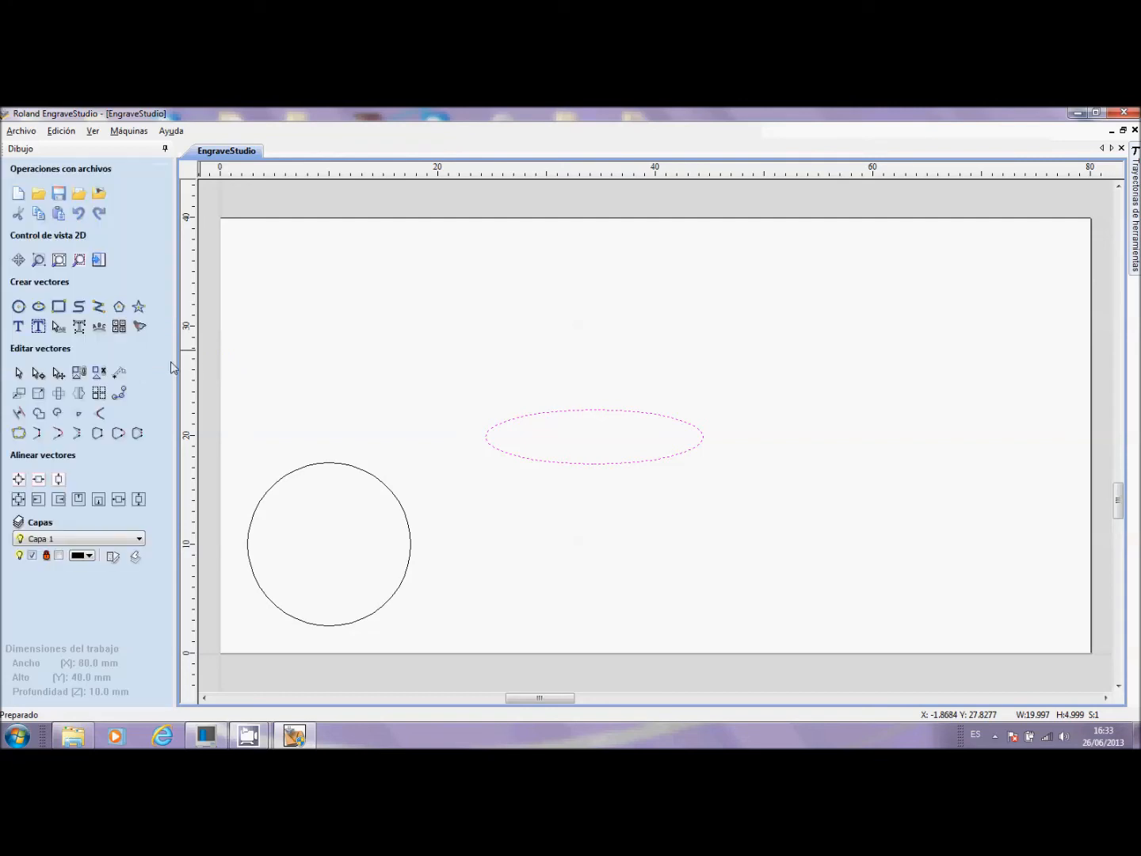
Delete both the circle and the ellipse from the plate
left_click(530, 312)
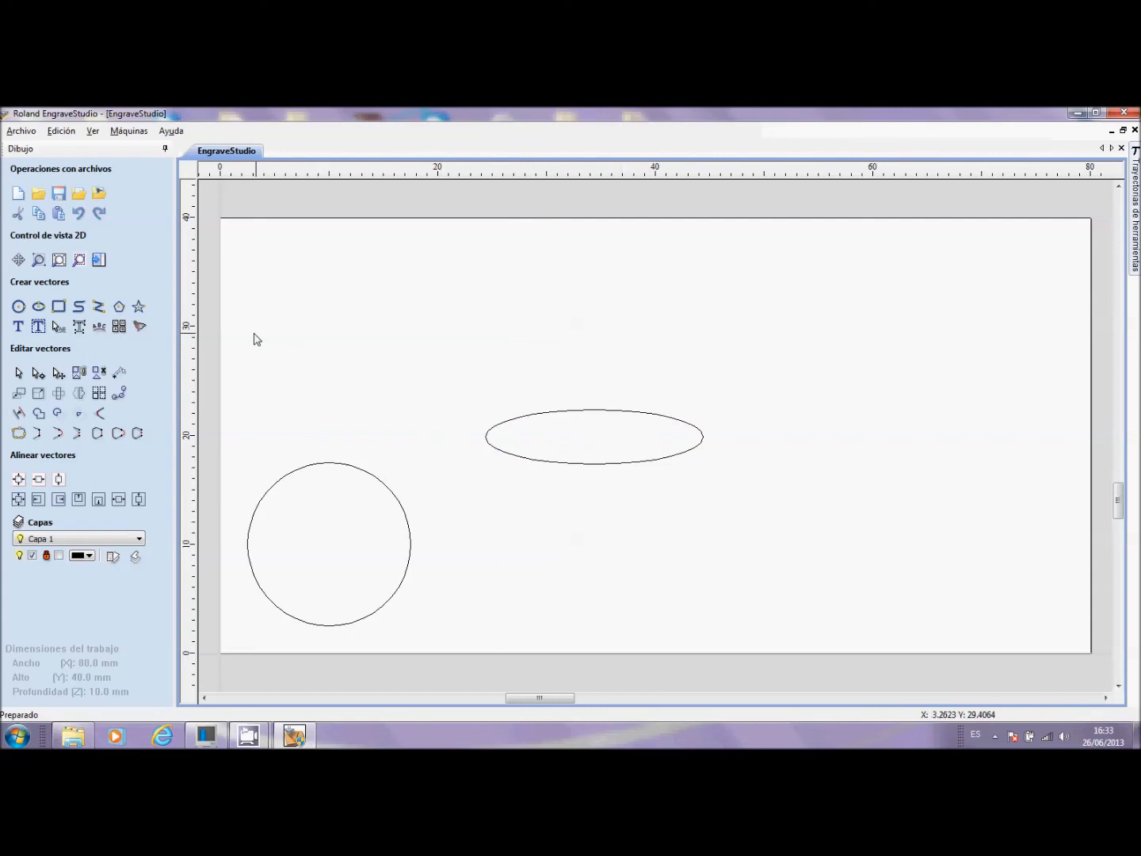
left_click_drag(203, 352, 776, 648)
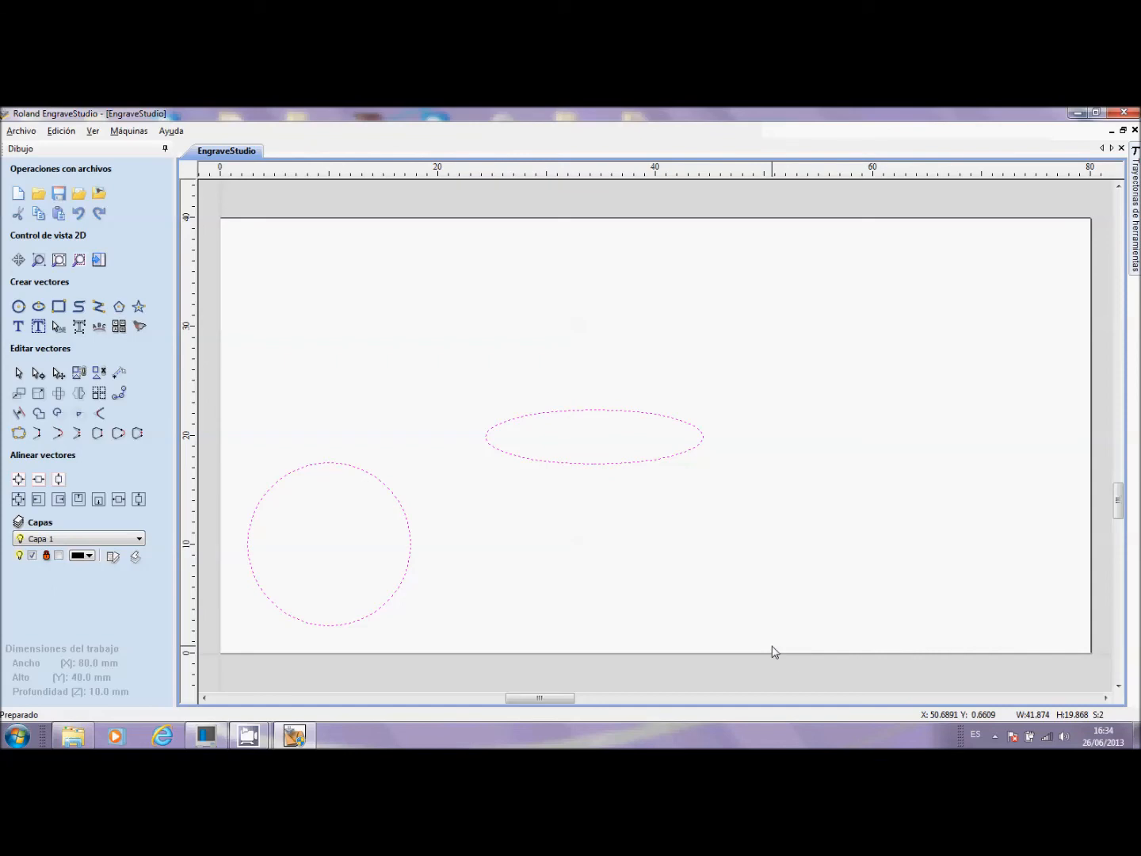
key("Delete")
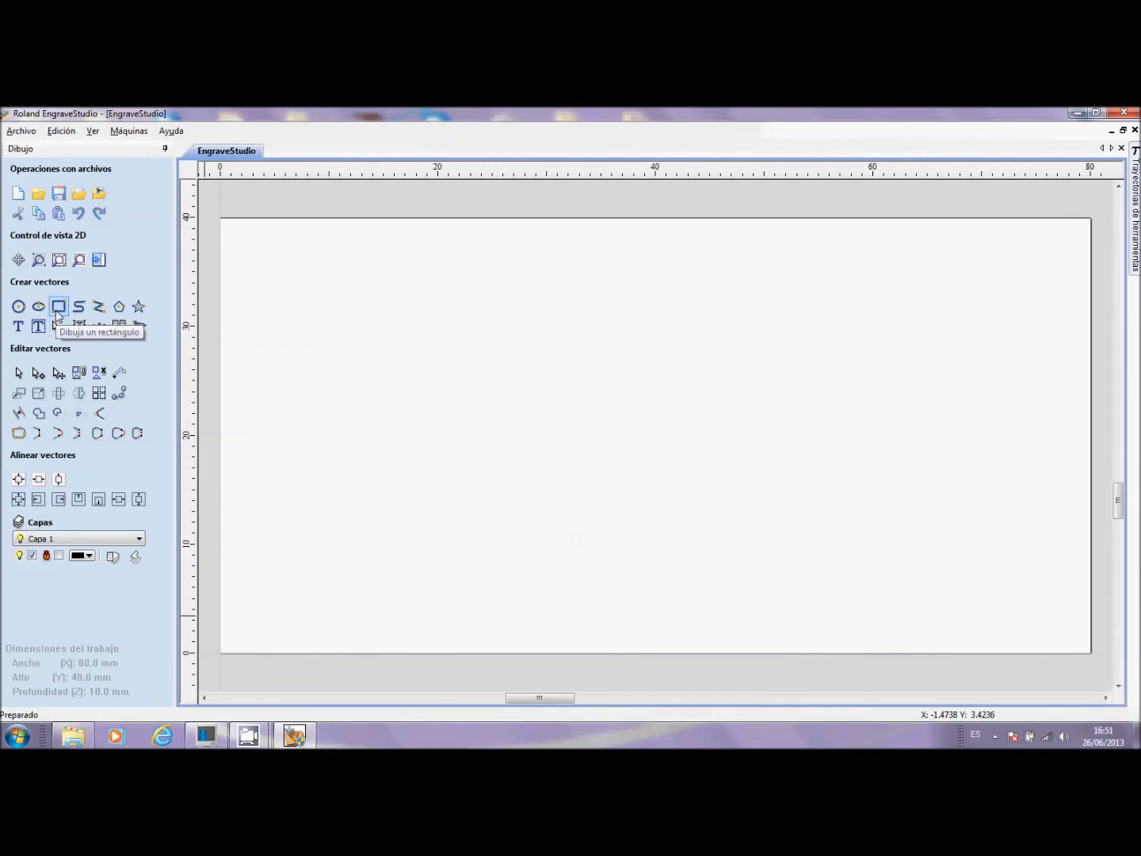
Draw a square-cornered rectangle about 20.6 by 13.9 mm and set its lower-left anchor point to X 25, Y 10
left_click(56, 315)
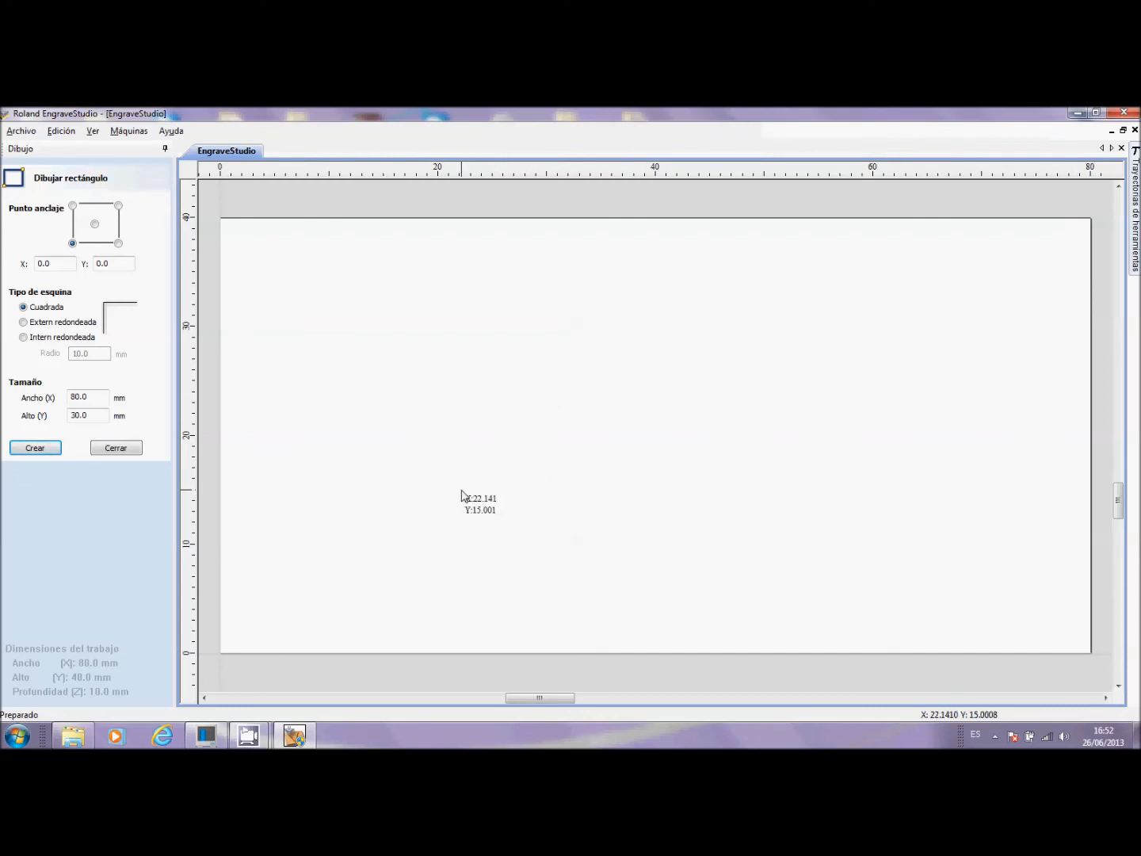
left_click_drag(461, 491, 685, 338)
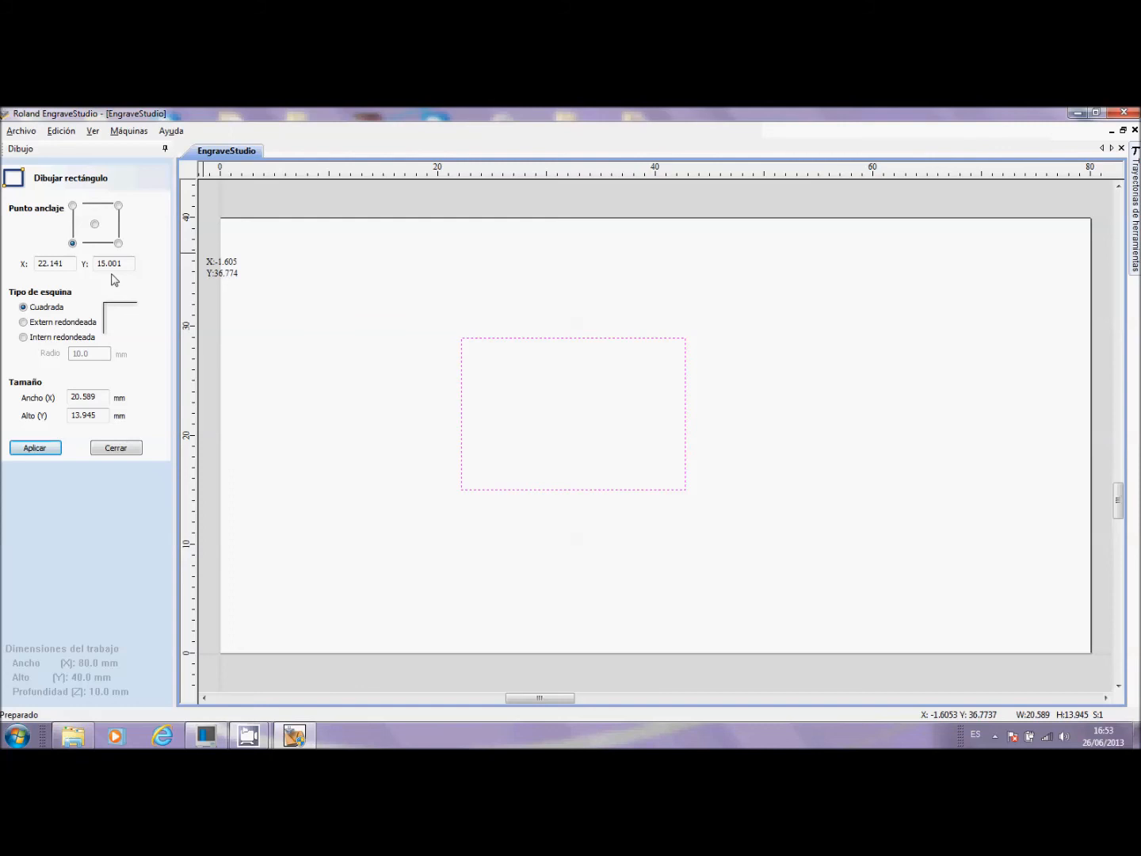
left_click_drag(67, 266, 2, 257)
type("25")
key("Tab")
type("1")
left_click(37, 449)
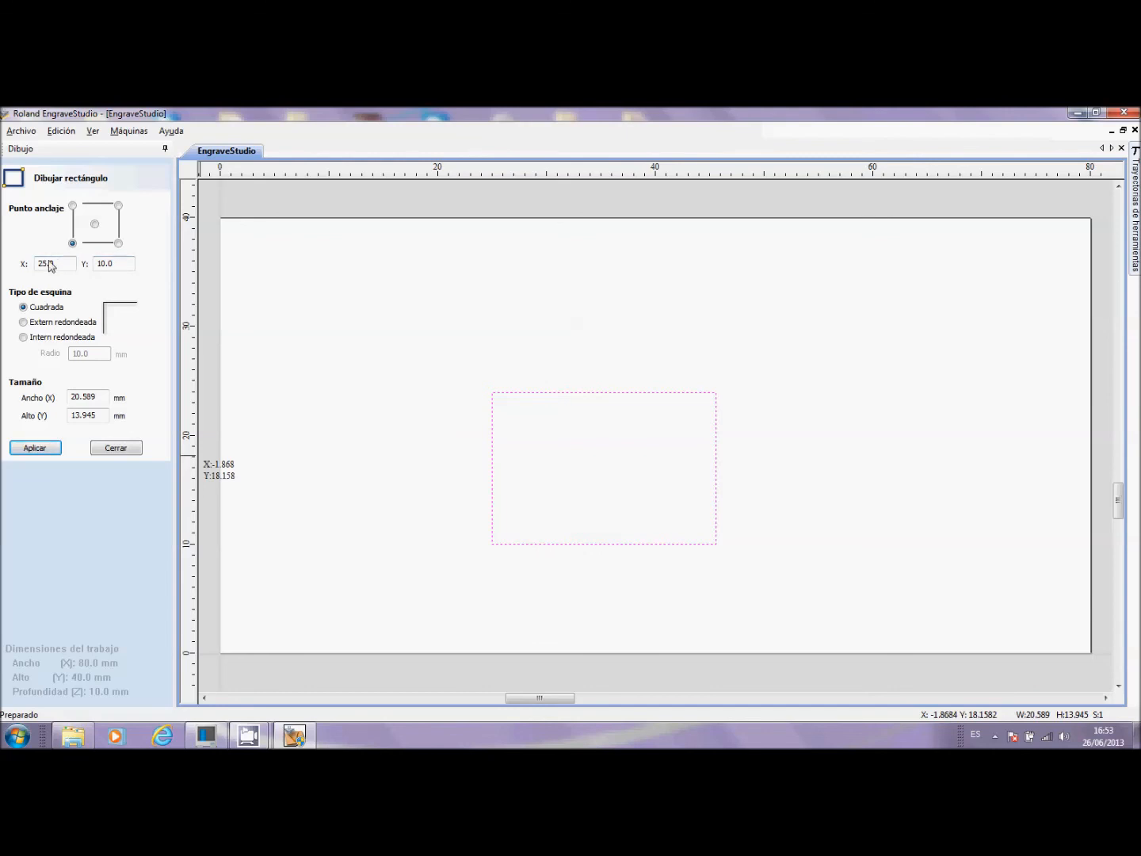
Change the rectangle's anchor point to its centre and position it at X 25, Y 10
left_click(94, 226)
left_click_drag(63, 263, 4, 261)
type("25")
left_click_drag(126, 263, 84, 267)
type("10")
left_click(39, 447)
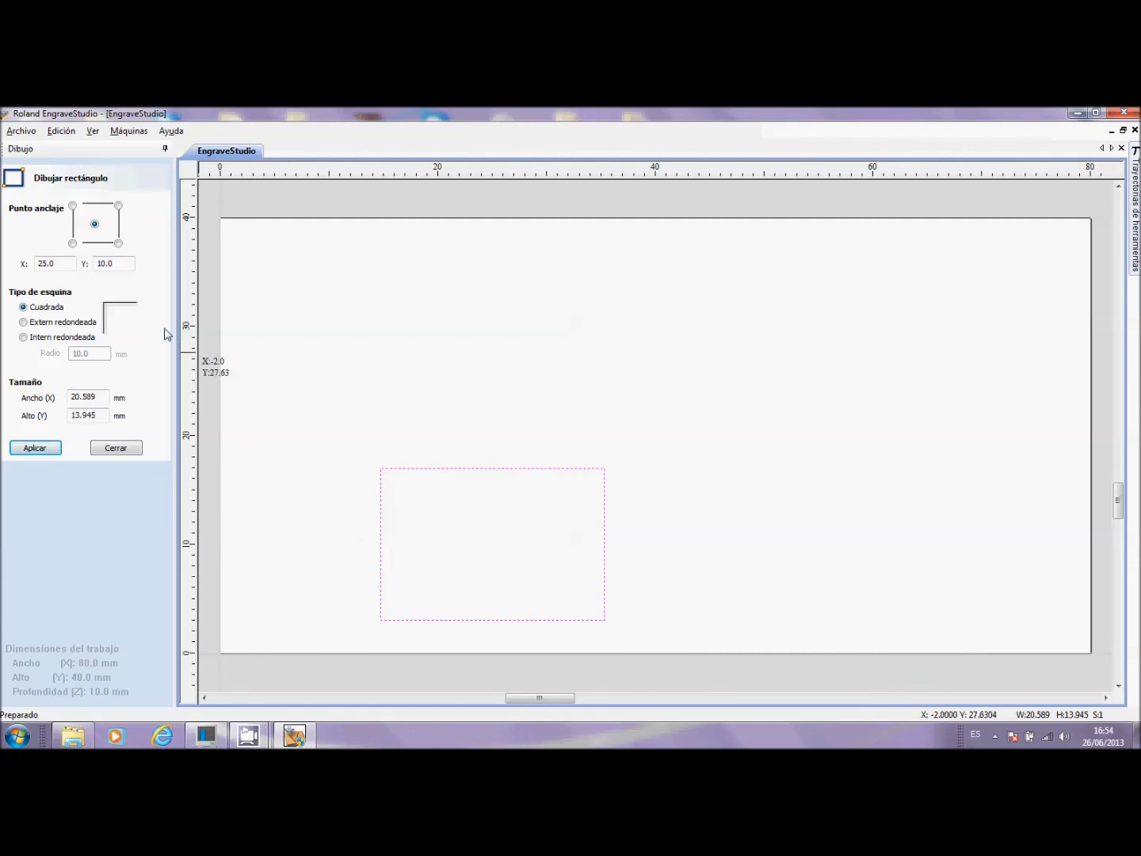
Apply externally rounded corners with a 5 mm radius to the rectangle, and switch the corners to internally rounded
left_click(25, 323)
left_click_drag(86, 358, 58, 352)
type("5")
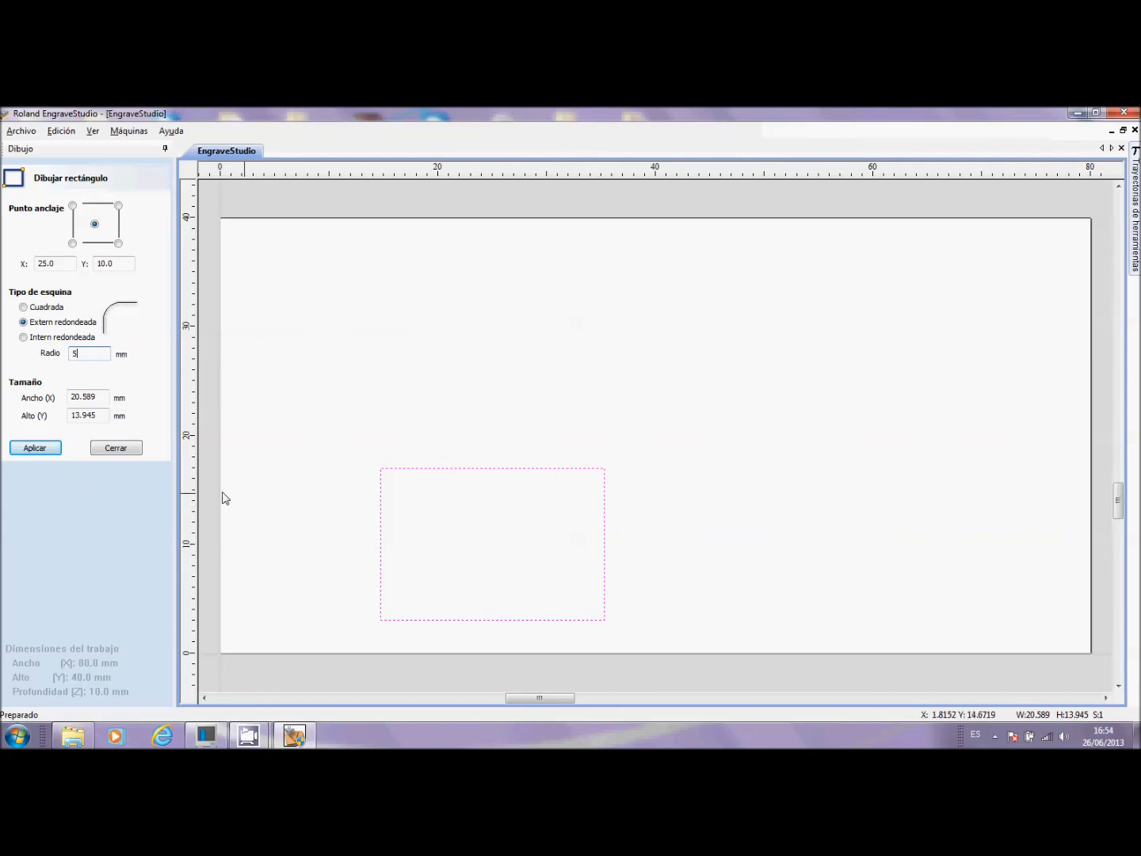
left_click(53, 451)
left_click(26, 338)
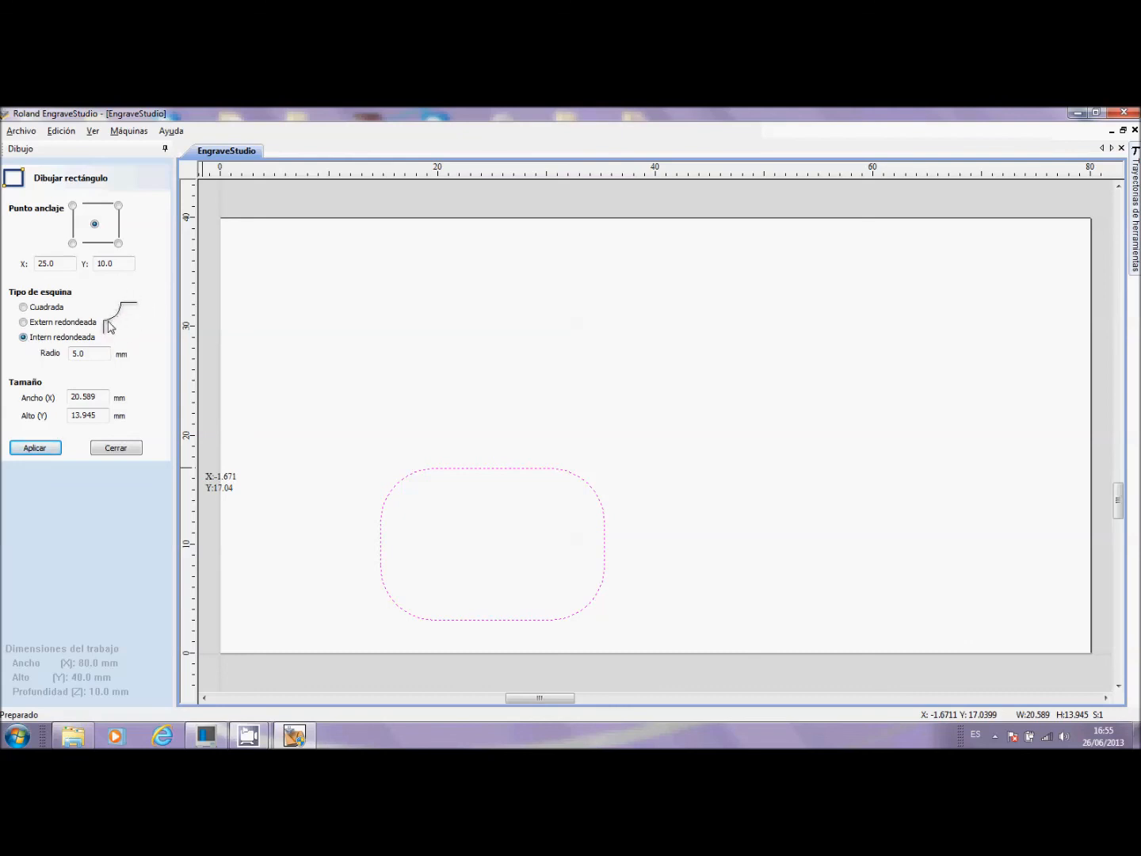
left_click(47, 448)
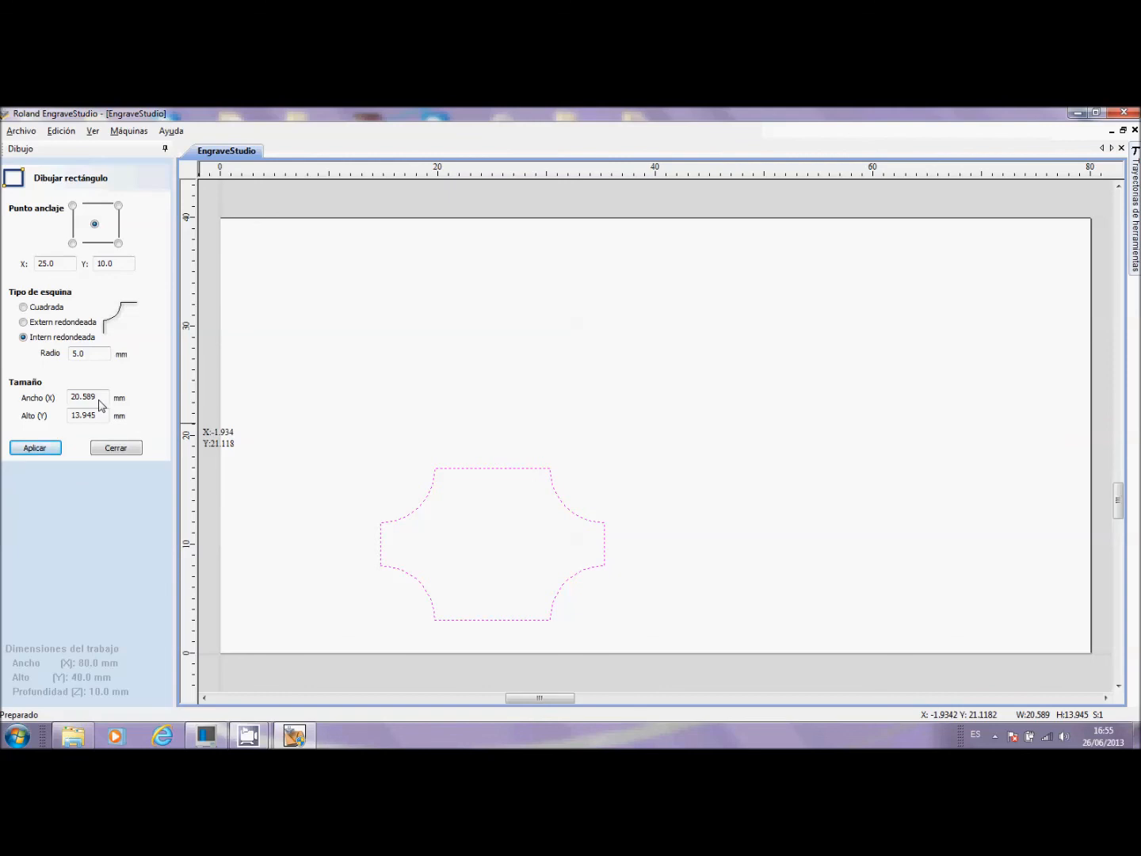
Set the rectangle's width and height both to 20 mm
left_click_drag(105, 402, 57, 396)
type("20")
left_click_drag(97, 417, 70, 420)
type("20")
left_click(37, 449)
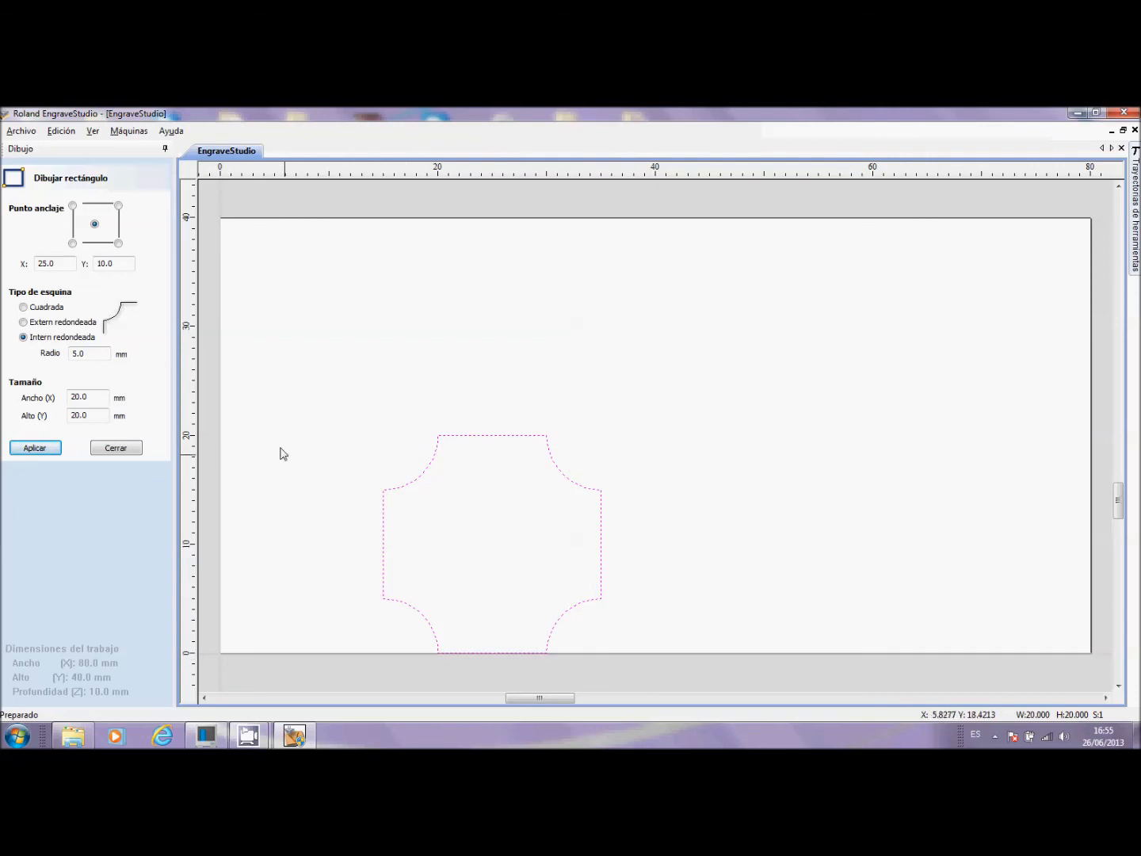
Apply square corners to the shape and finish editing it
left_click(23, 308)
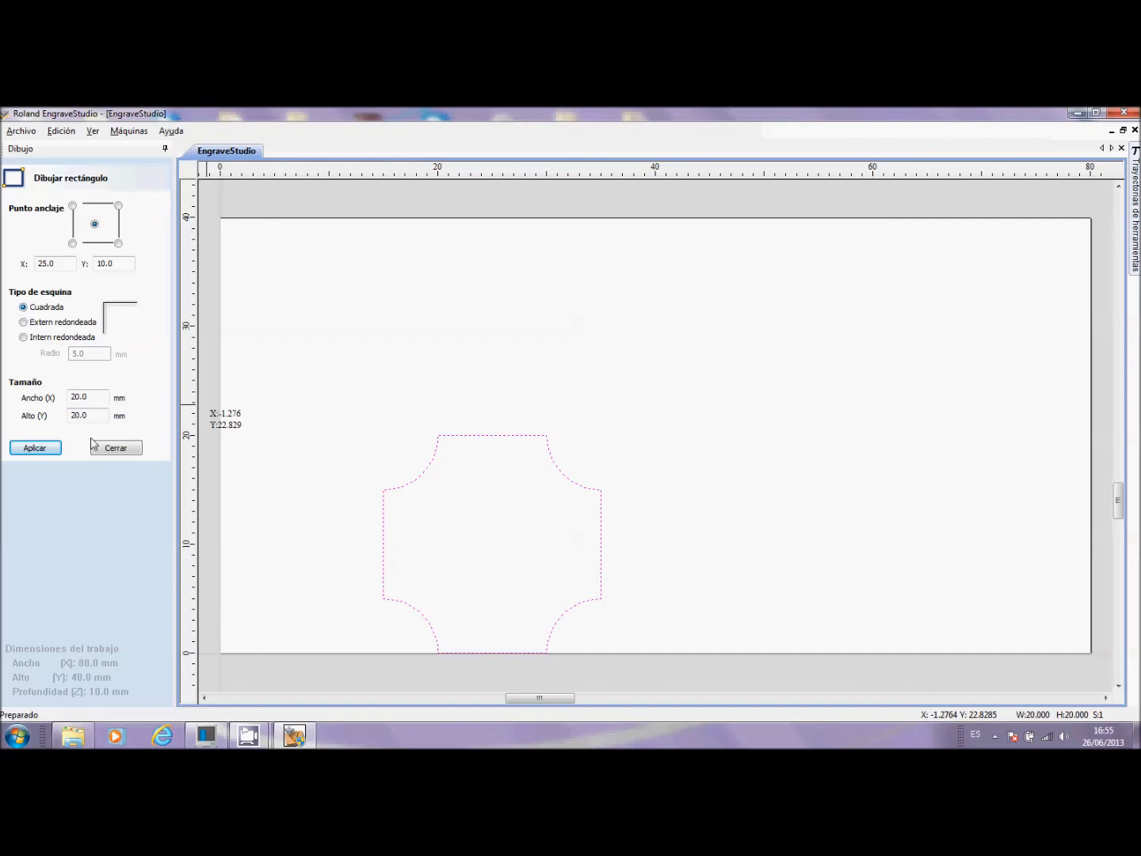
left_click(47, 450)
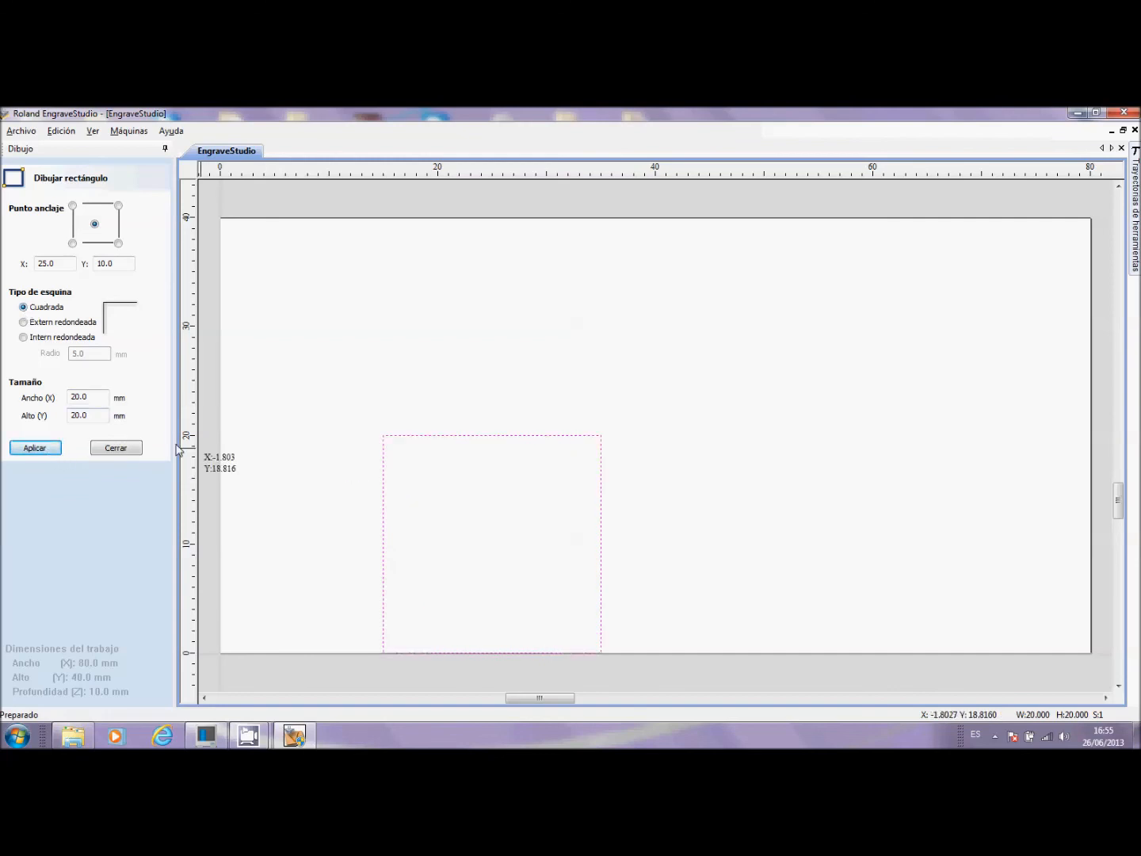
left_click(137, 448)
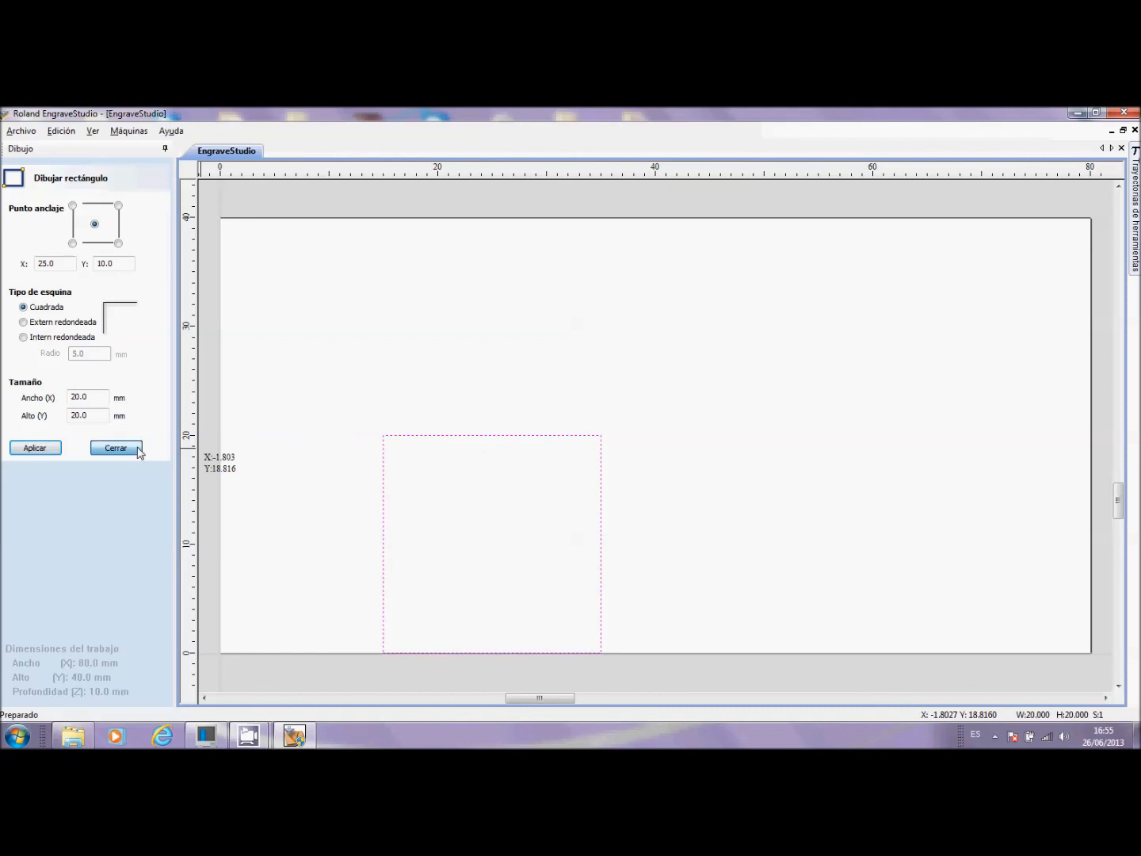
Delete the 20 mm square from the plate
left_click(655, 349)
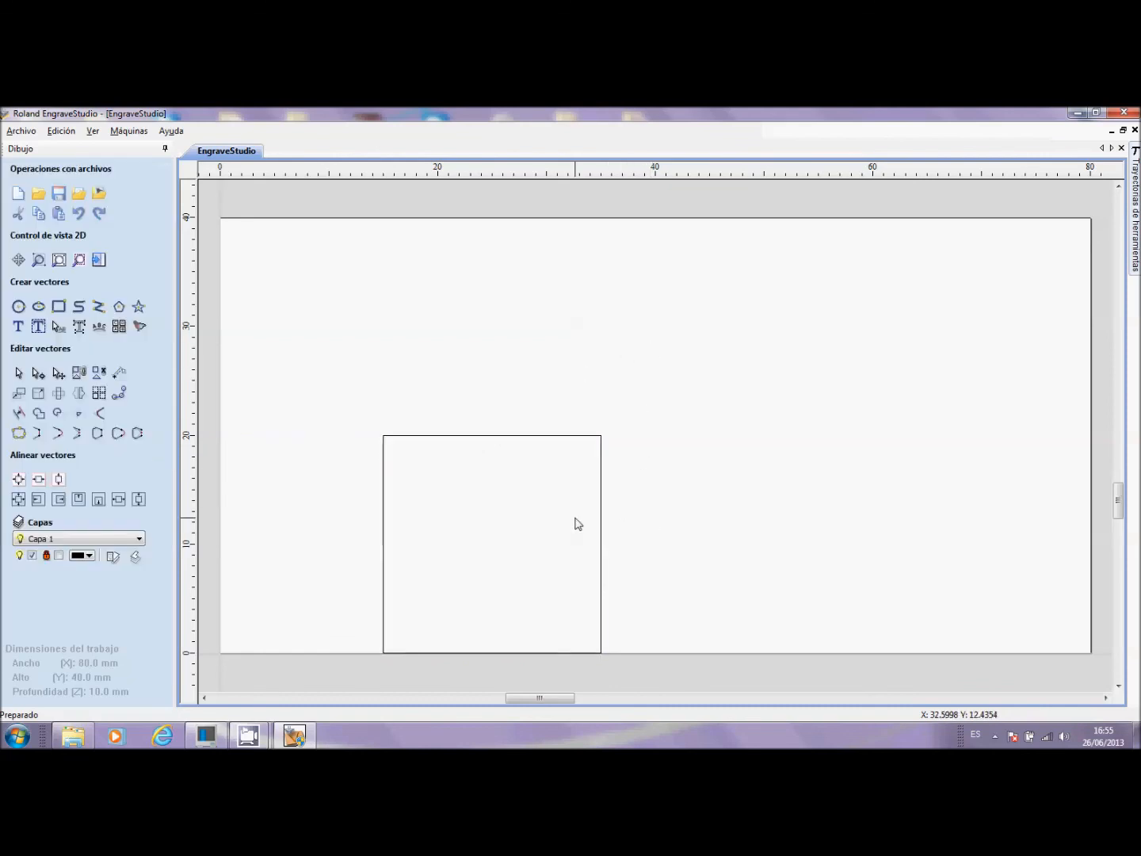
left_click_drag(303, 345, 690, 667)
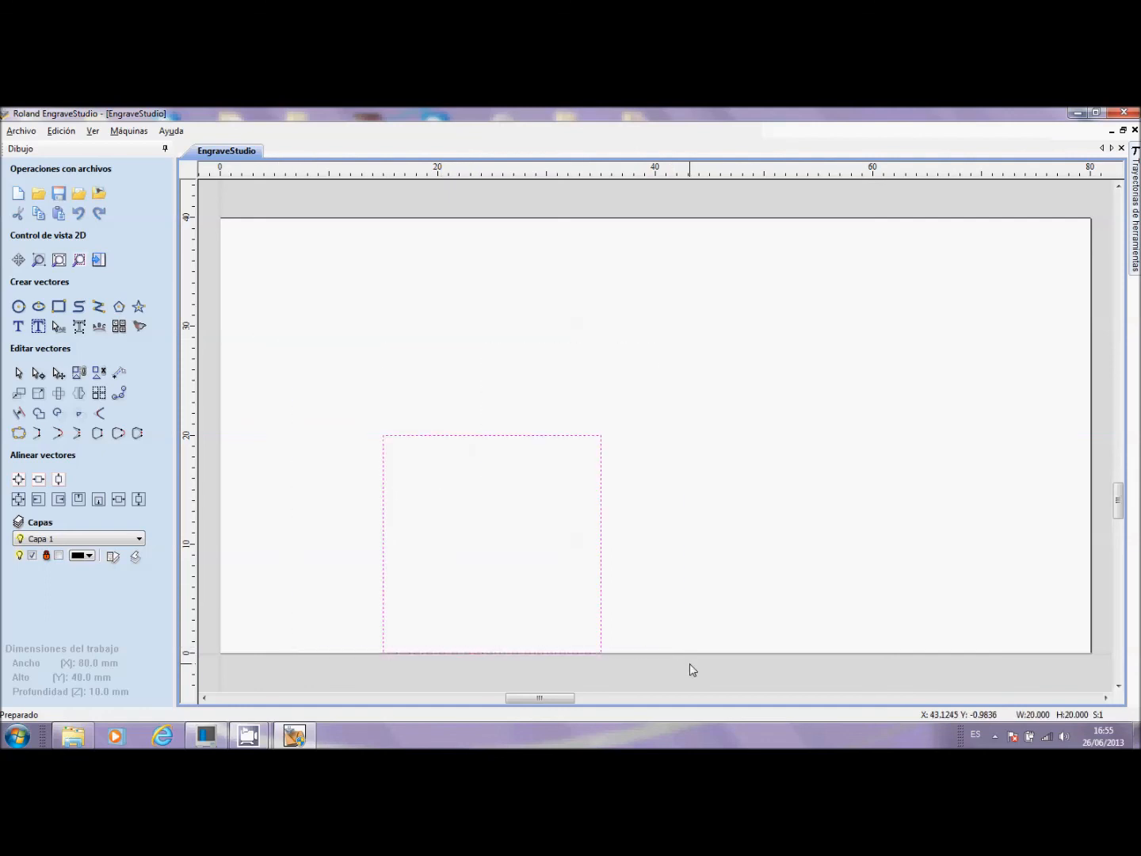
key("Delete")
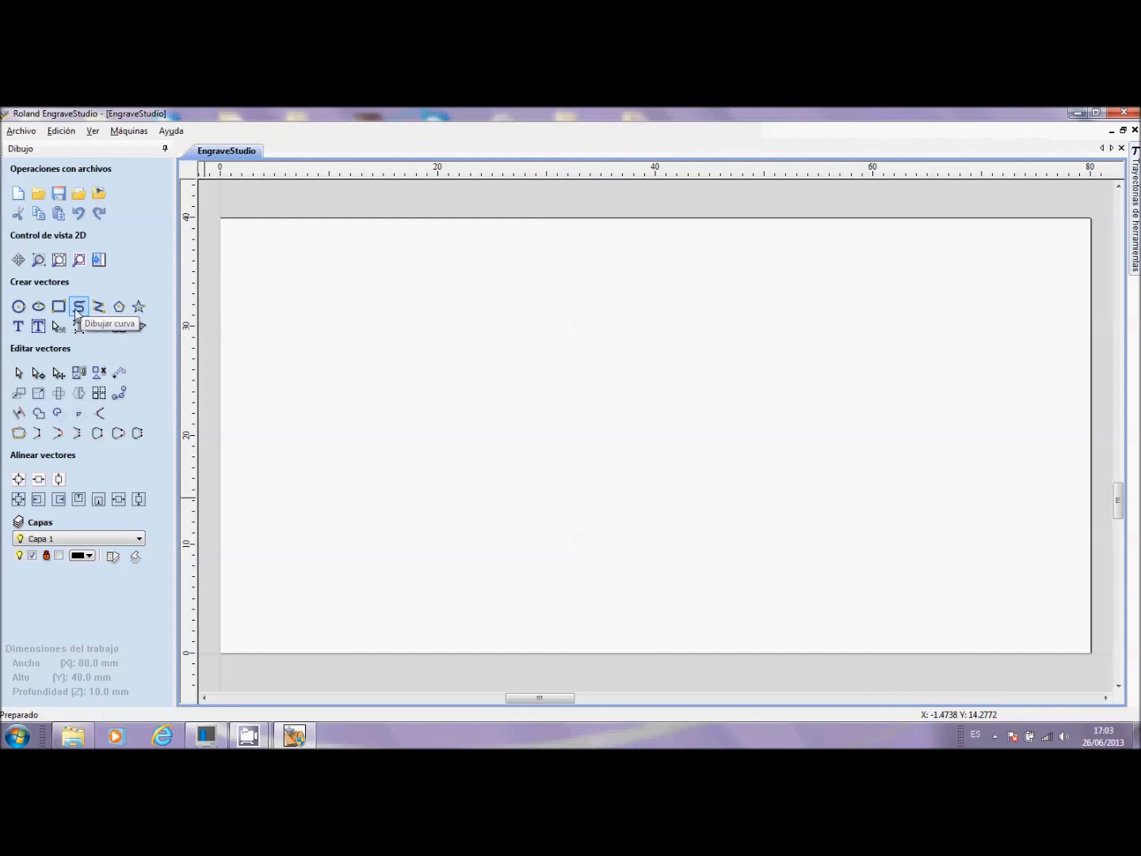
Draw an open, looping multi-point curve about 74 by 32 mm, from about X 11.6, Y 10.5 to about X 51.3, Y 37.4
left_click(77, 312)
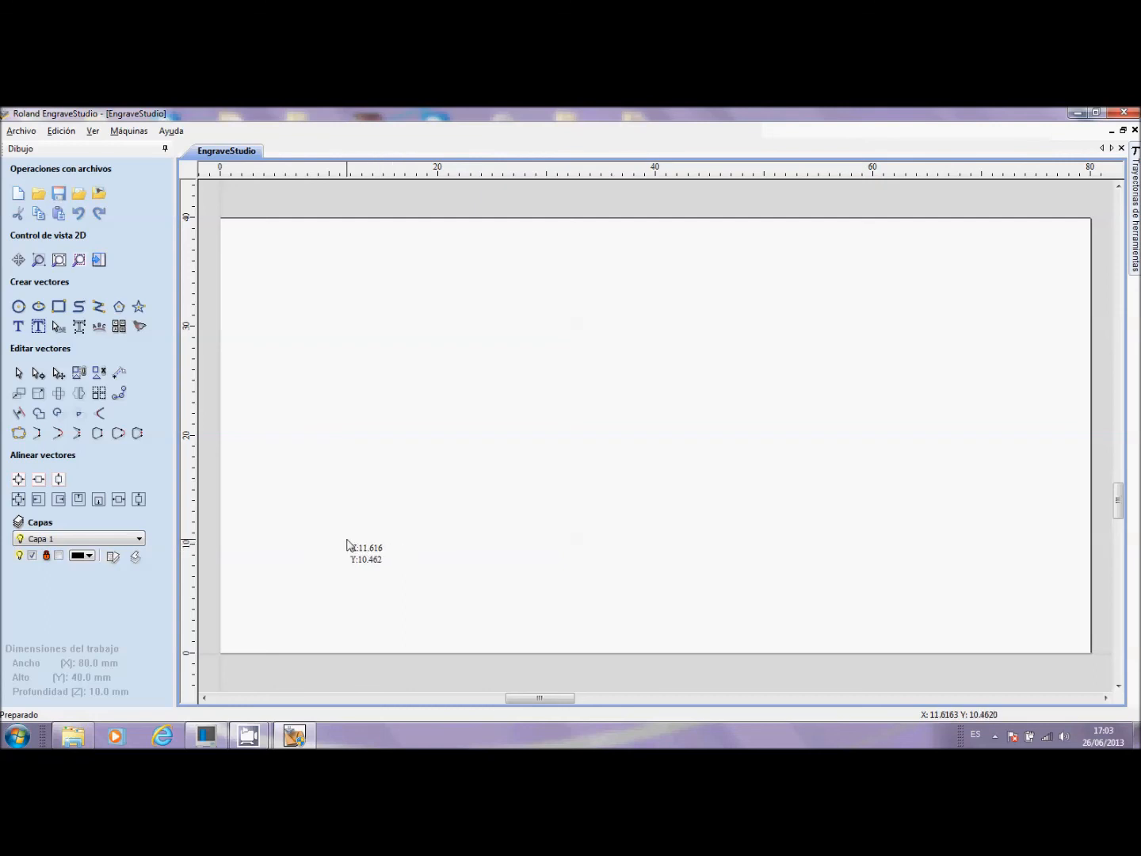
left_click(347, 540)
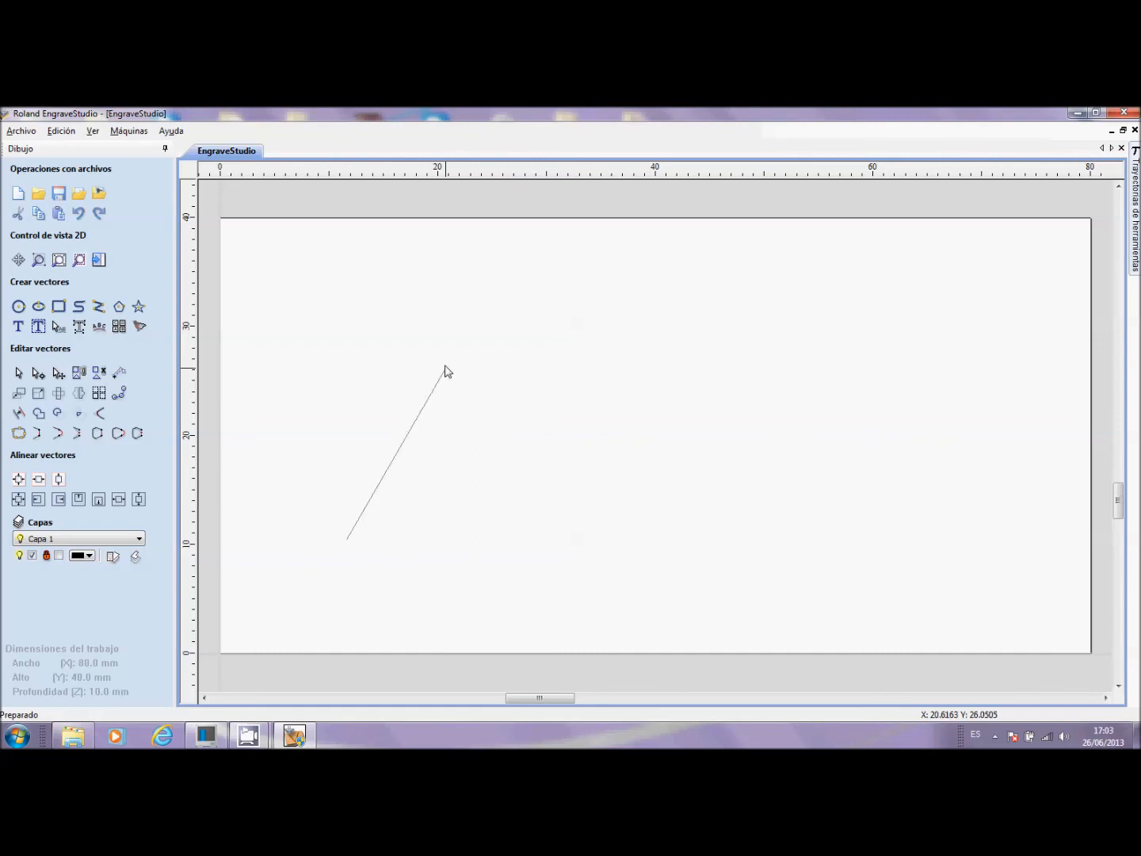
left_click(503, 327)
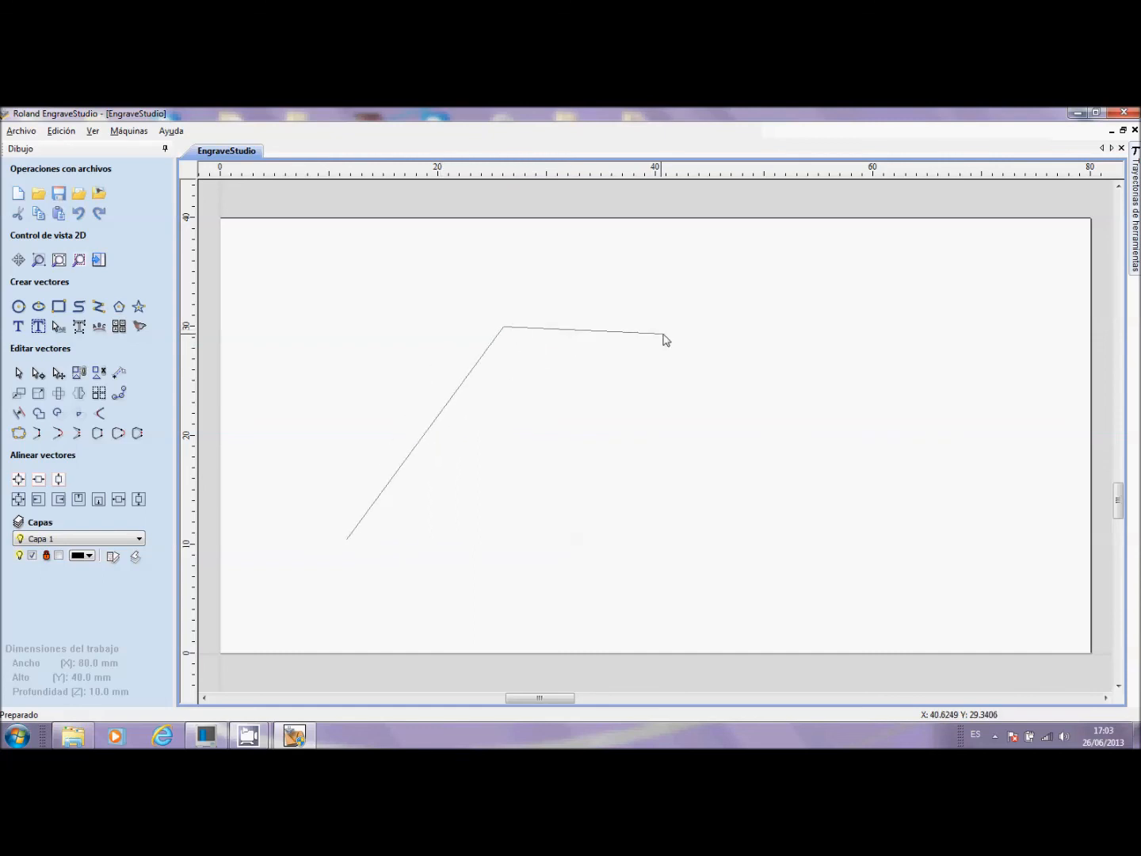
left_click(737, 384)
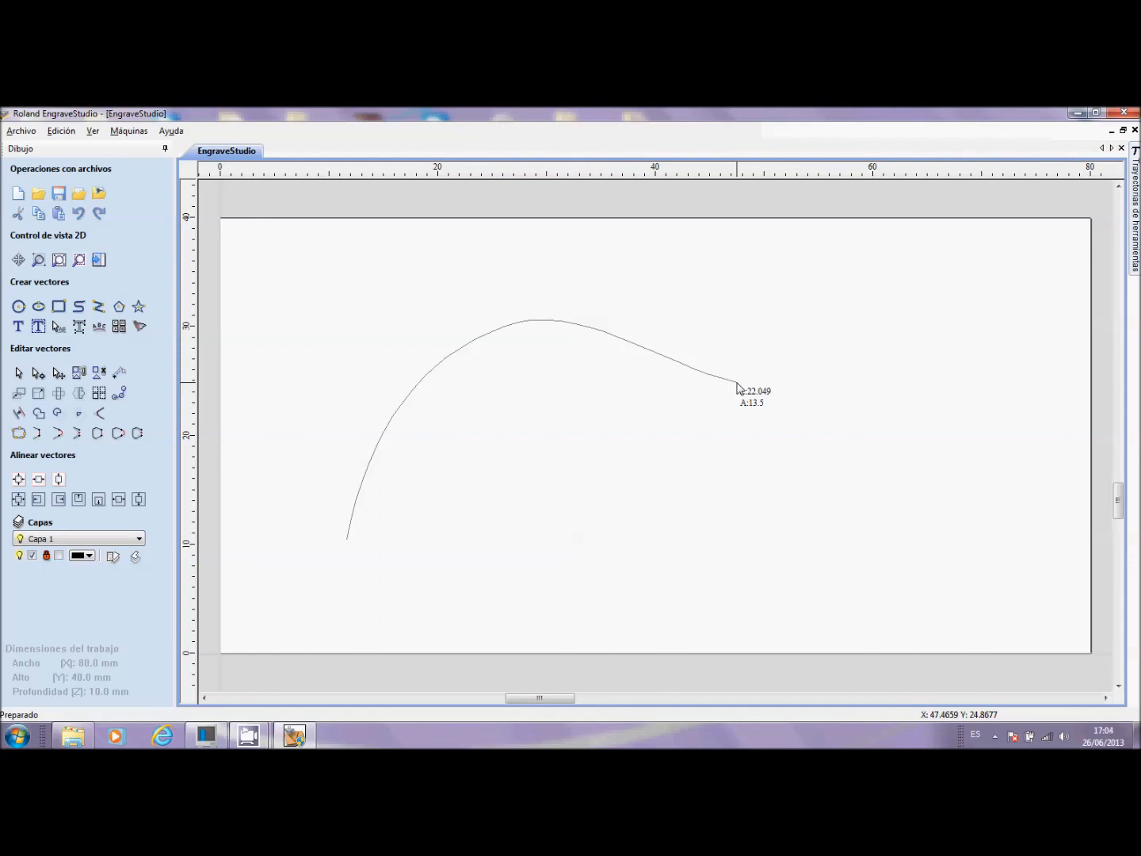
left_click(737, 384)
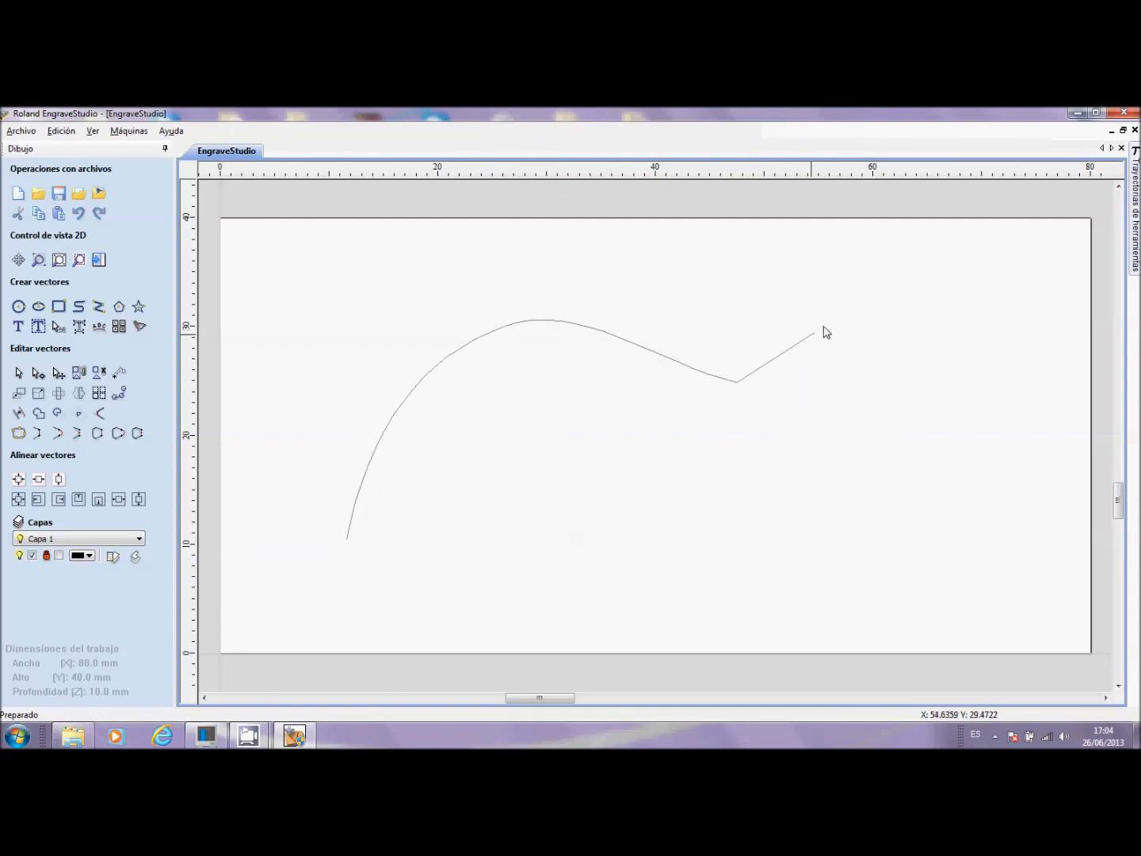
left_click(917, 295)
left_click(1015, 415)
left_click(825, 522)
left_click(491, 519)
left_click(402, 342)
left_click(274, 329)
left_click(261, 455)
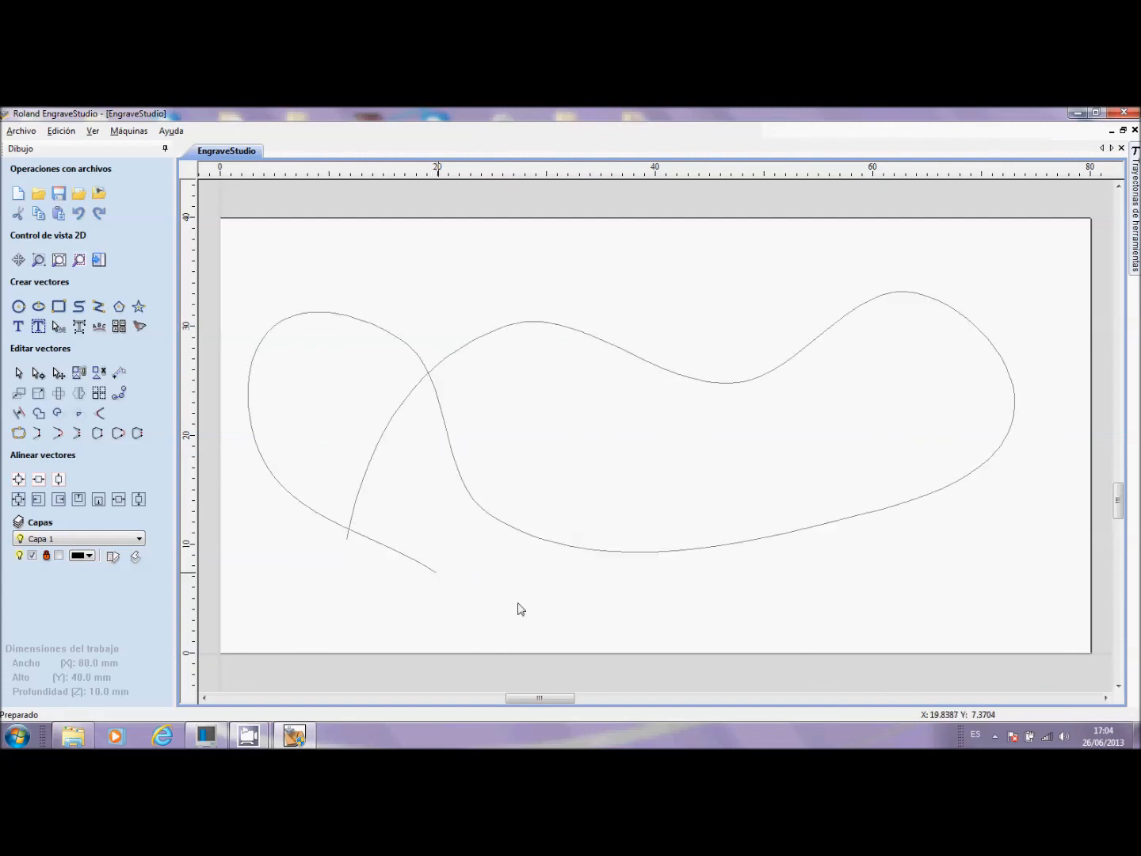
left_click(719, 595)
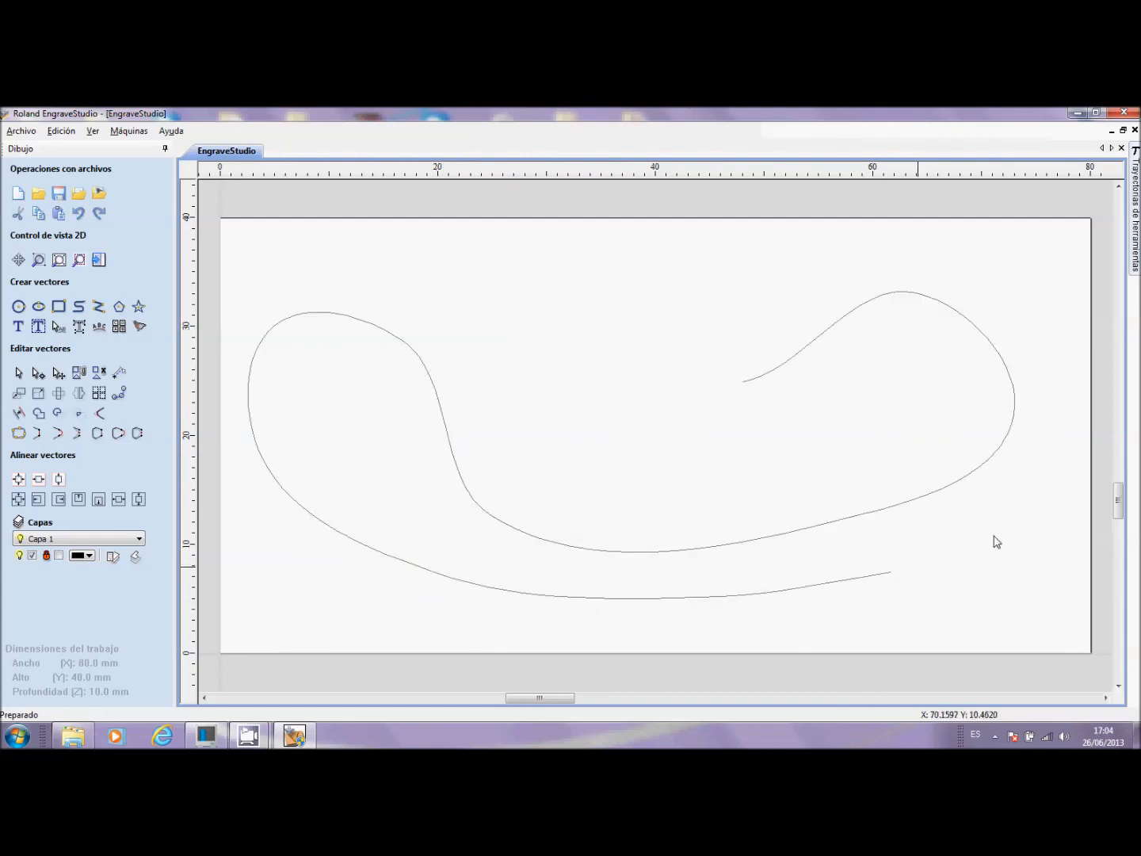
left_click(1024, 509)
left_click(1042, 339)
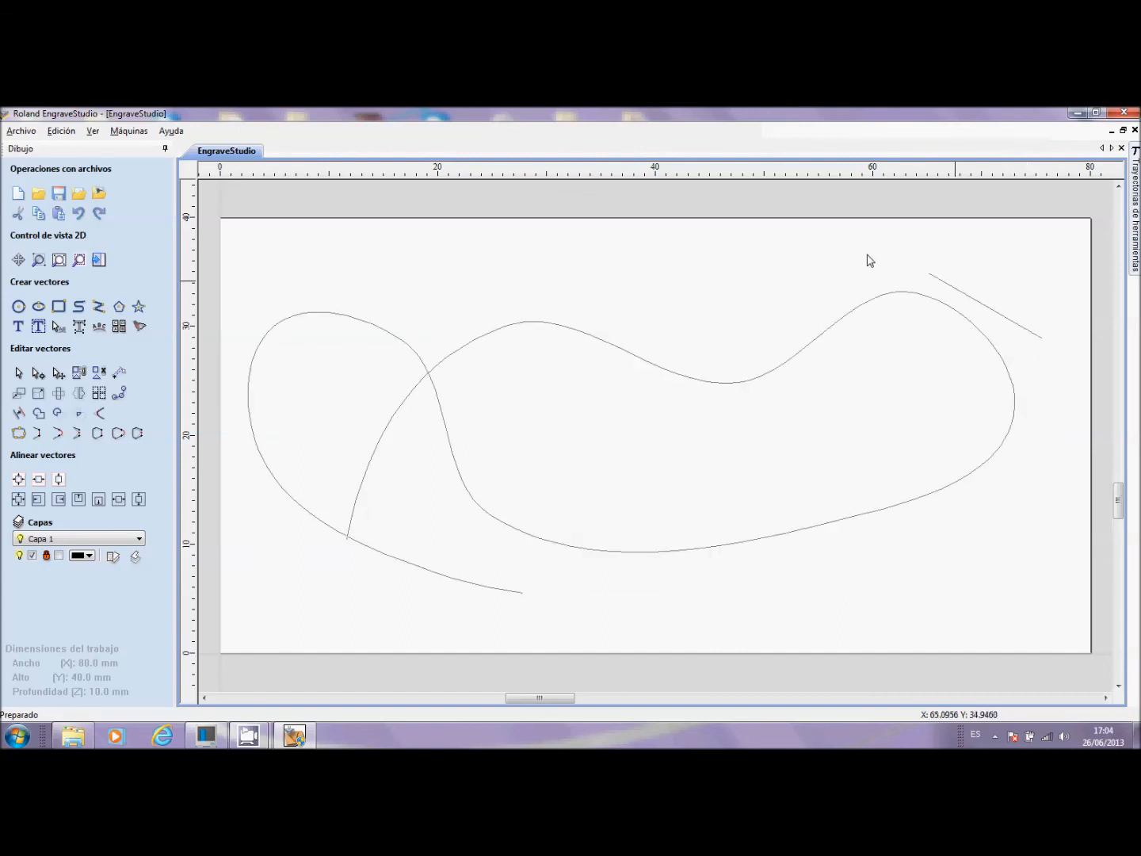
left_click(777, 248)
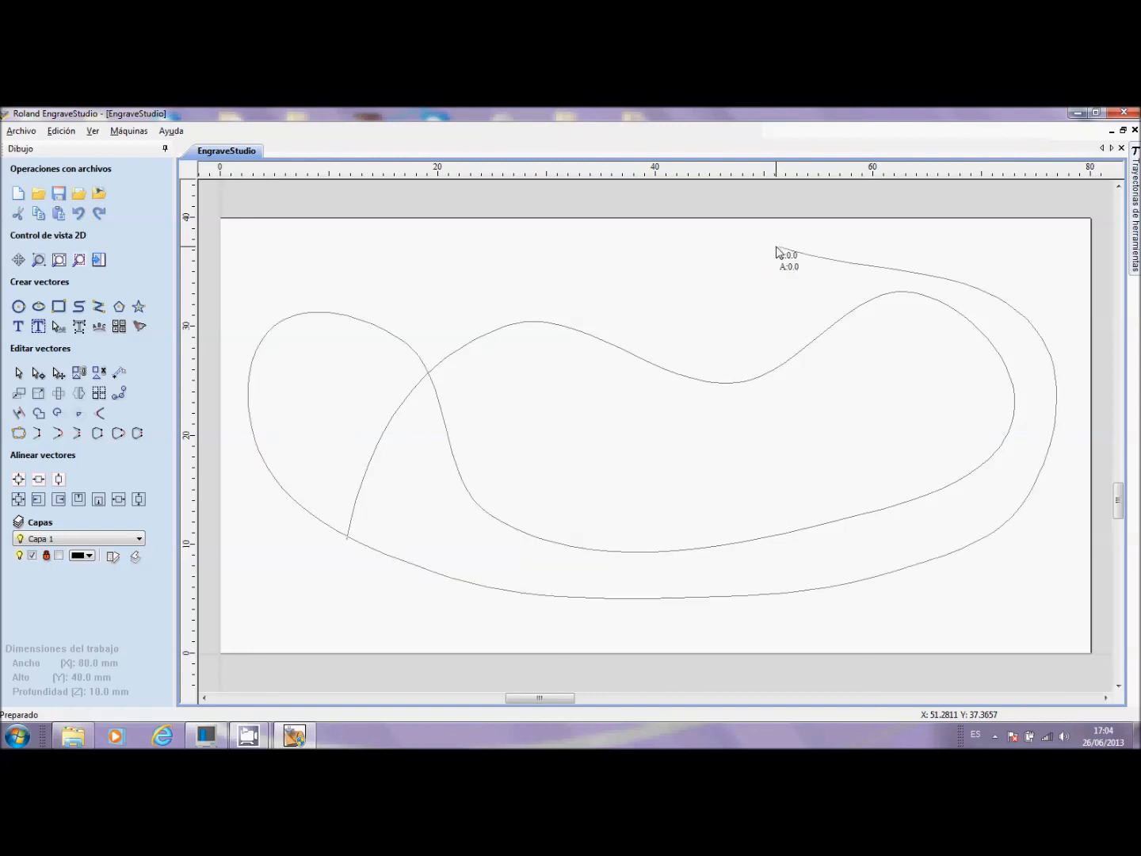
right_click(777, 248)
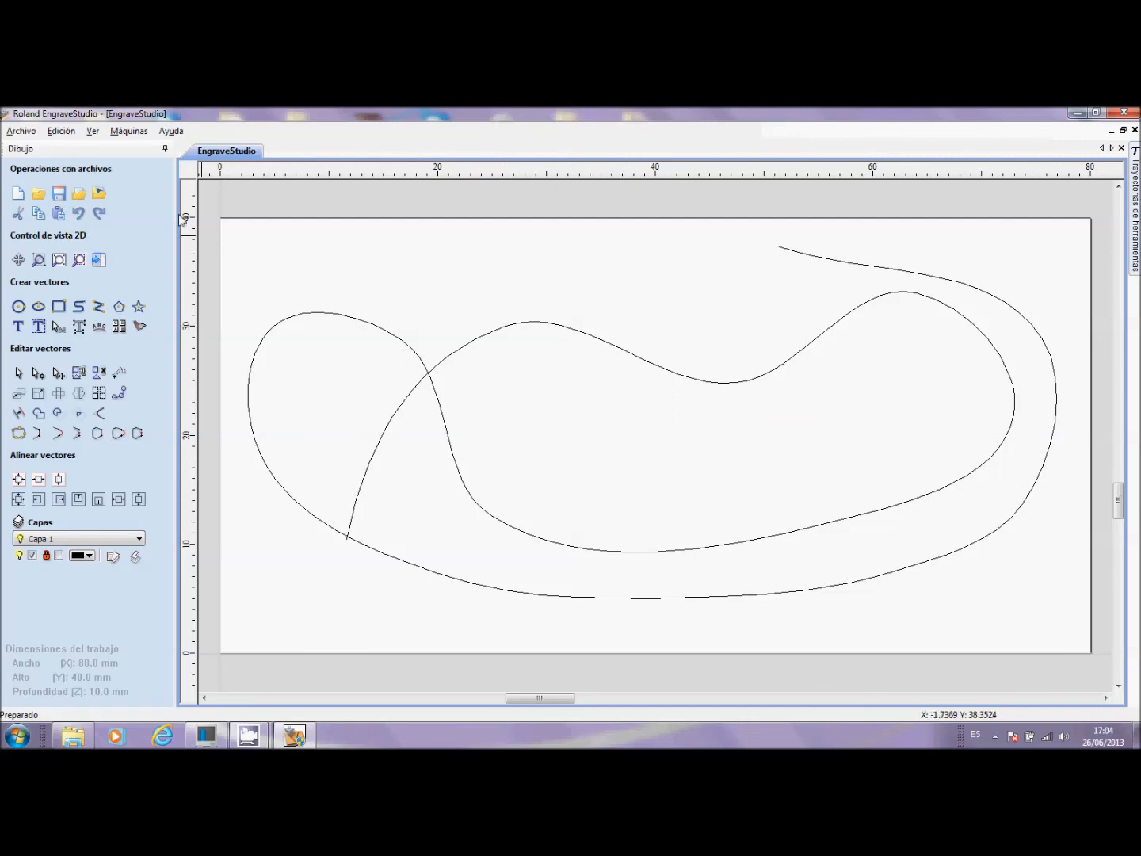
Delete the looping curve from the plate
mouse_move(210, 222)
left_mouse_down()
mouse_move(298, 313)
mouse_move(866, 575)
mouse_move(1096, 634)
left_mouse_up()
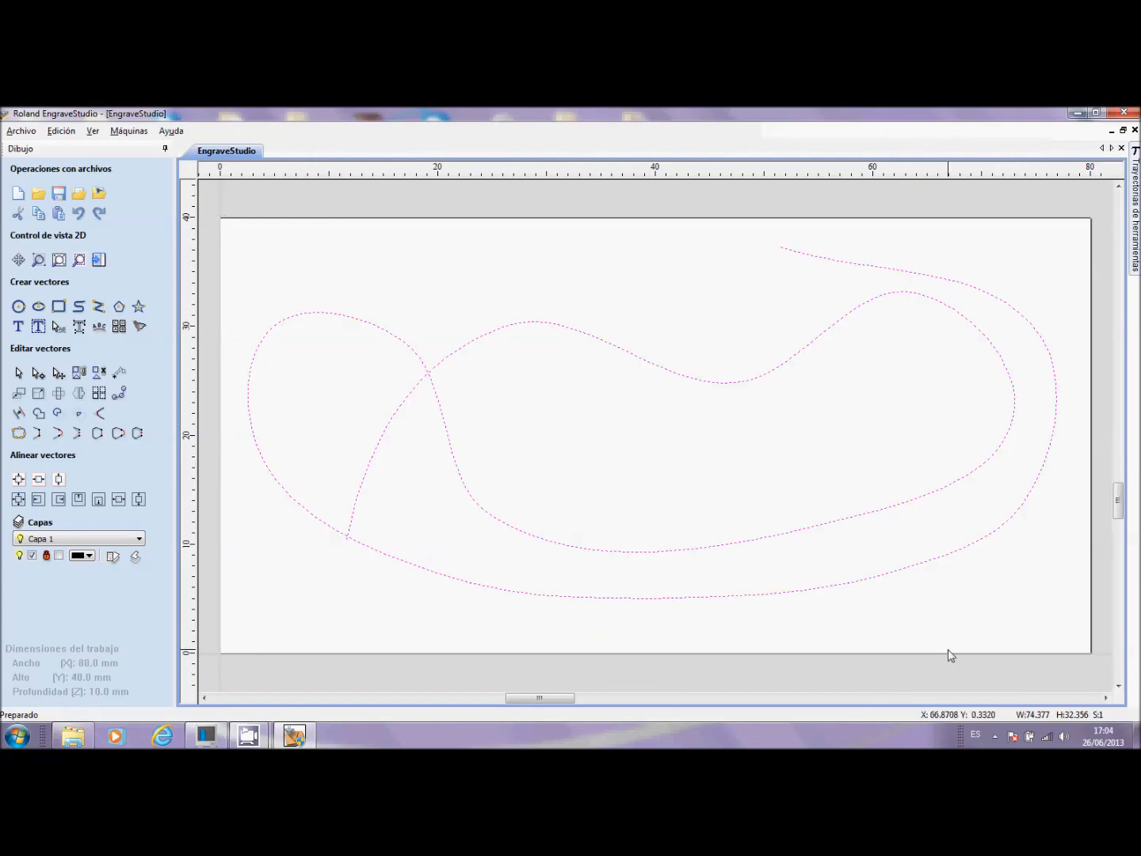
key("Delete")
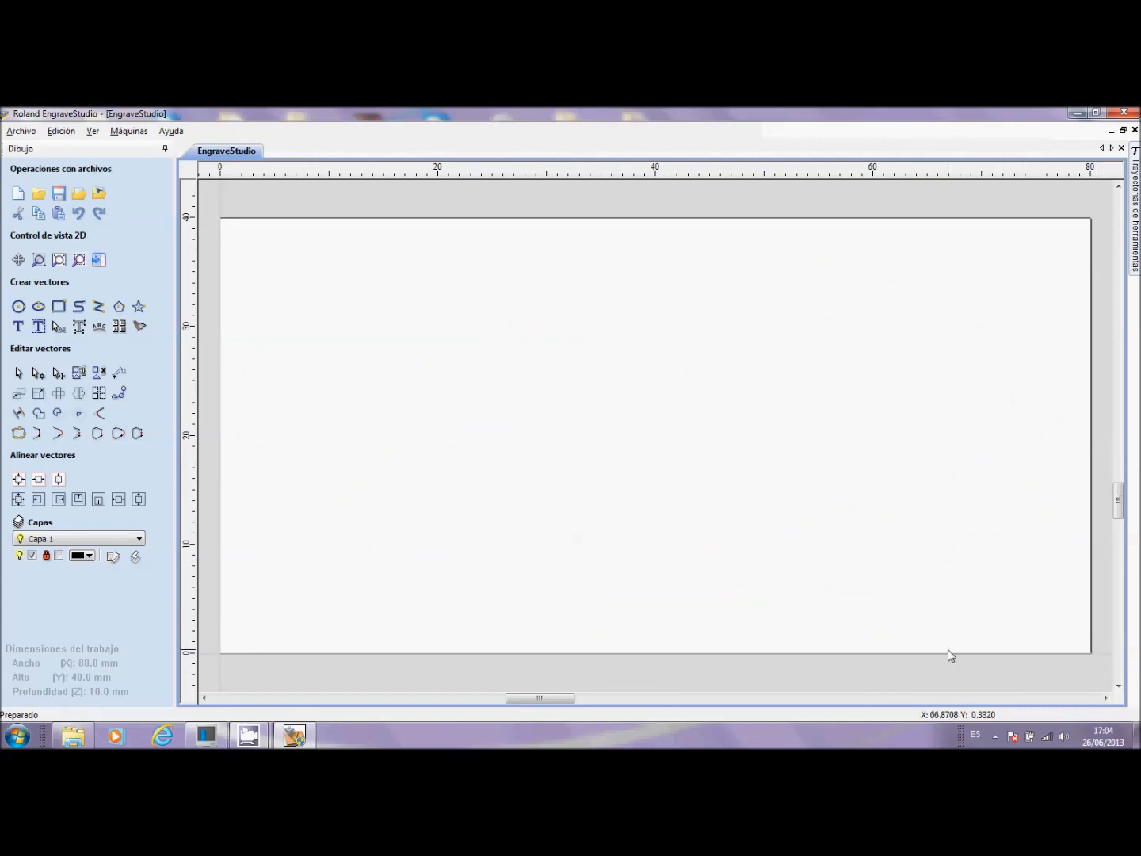